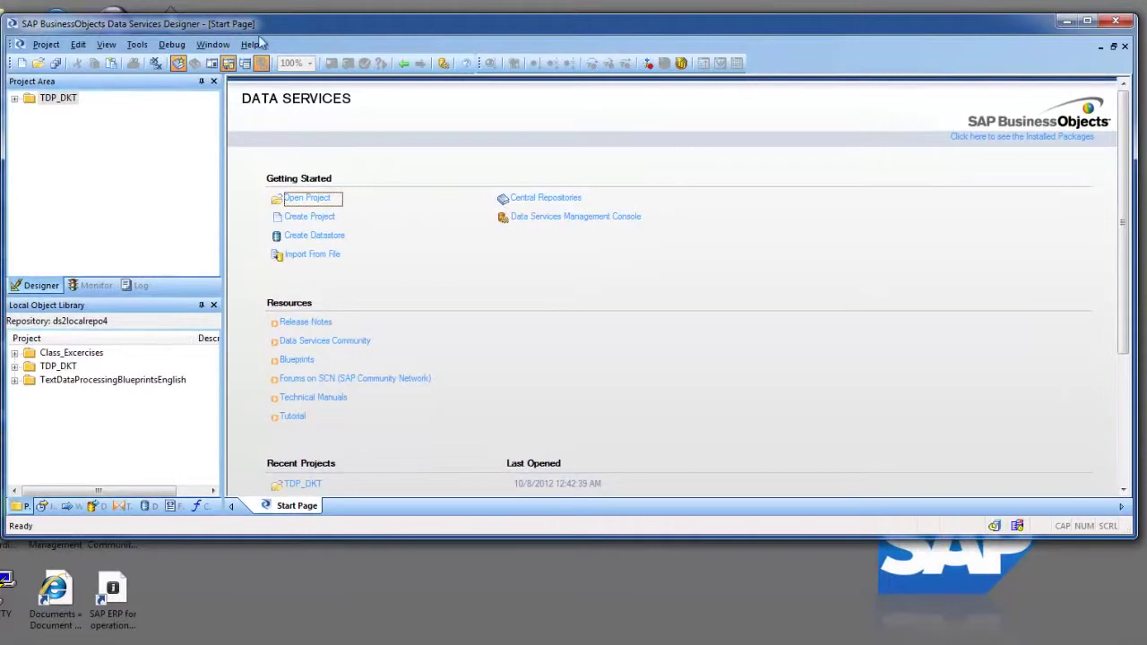
Step: Expand the TDP_DKT project and open its TDP_DKT_Lab1_JOB batch job
left_click_drag(306, 33, 313, 33)
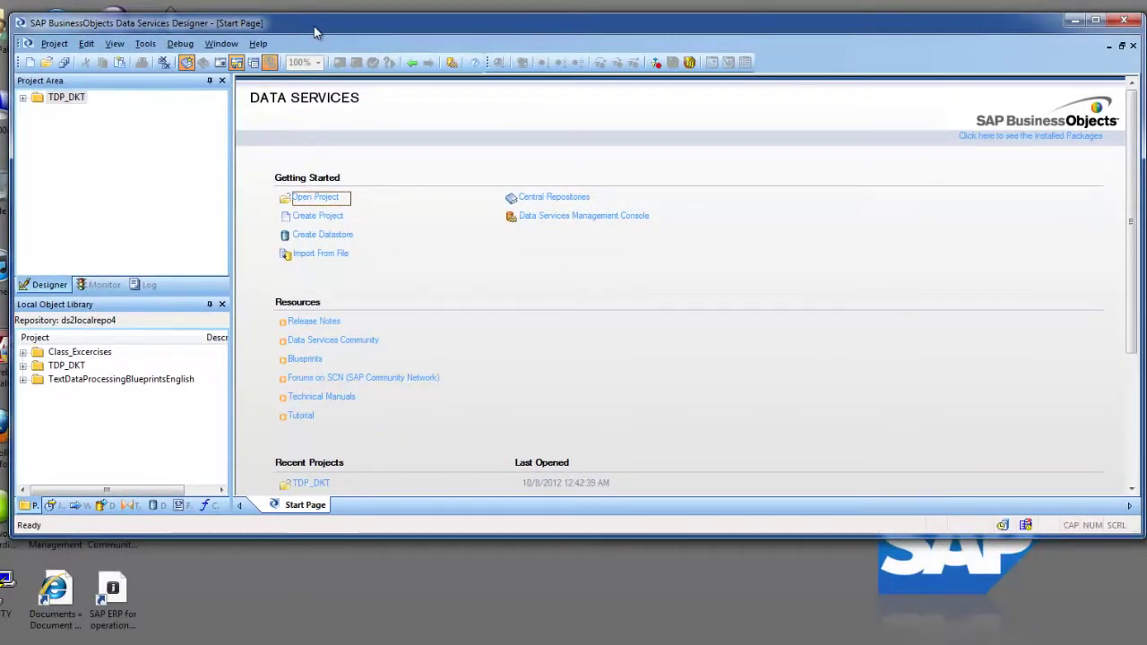
left_click(72, 99)
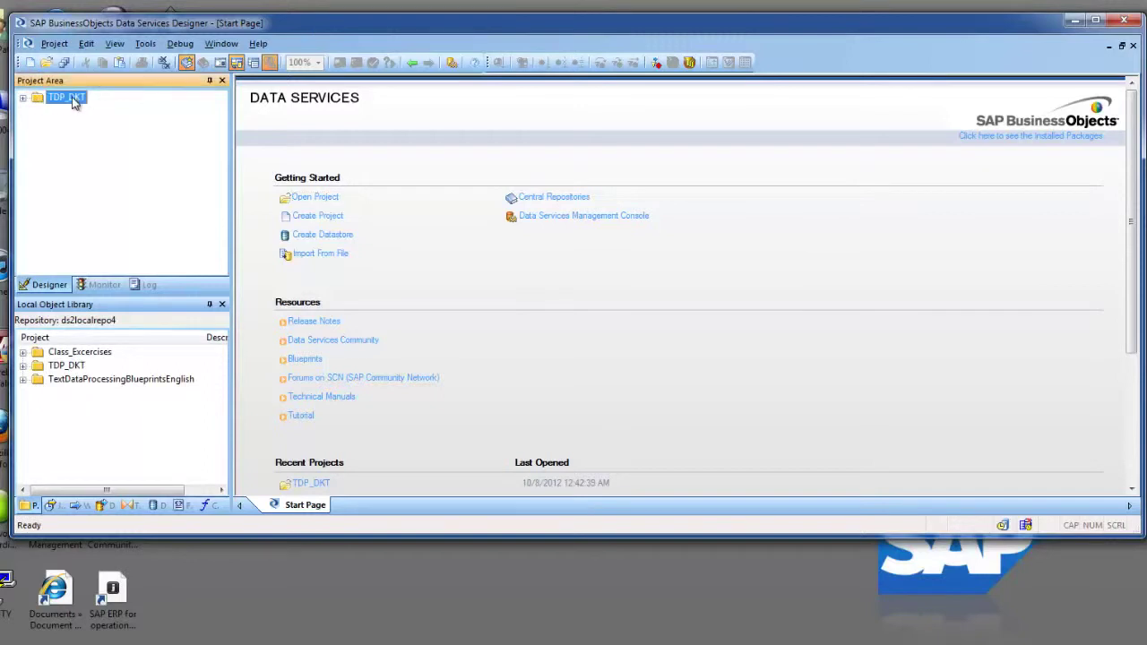
left_click(54, 43)
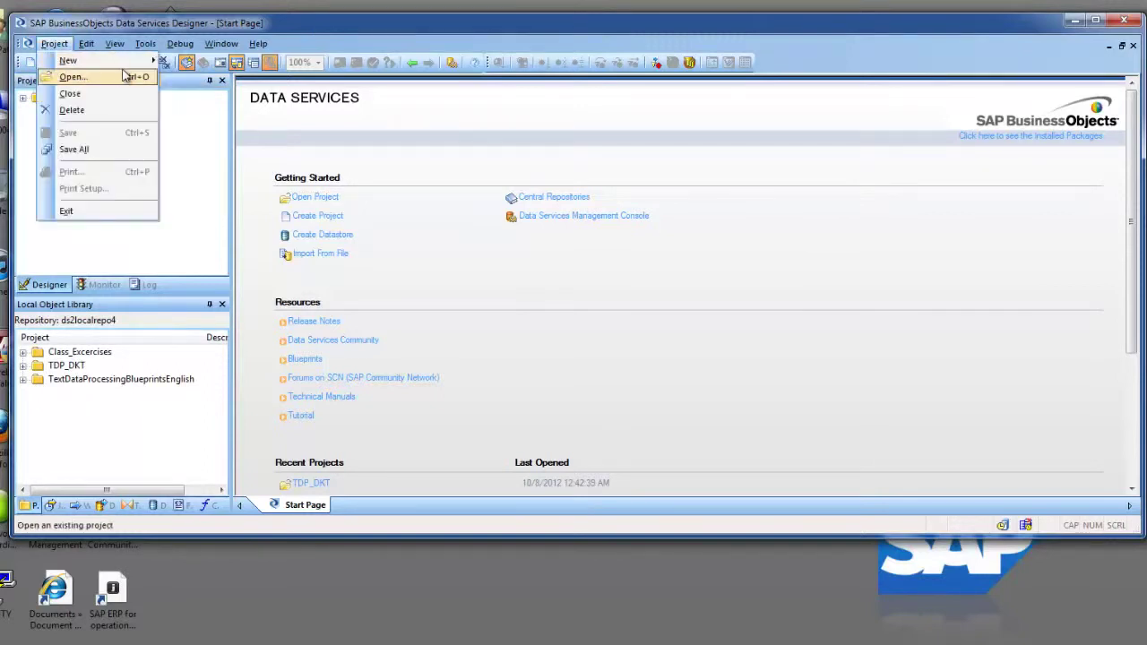
left_click(291, 28)
left_click(67, 97)
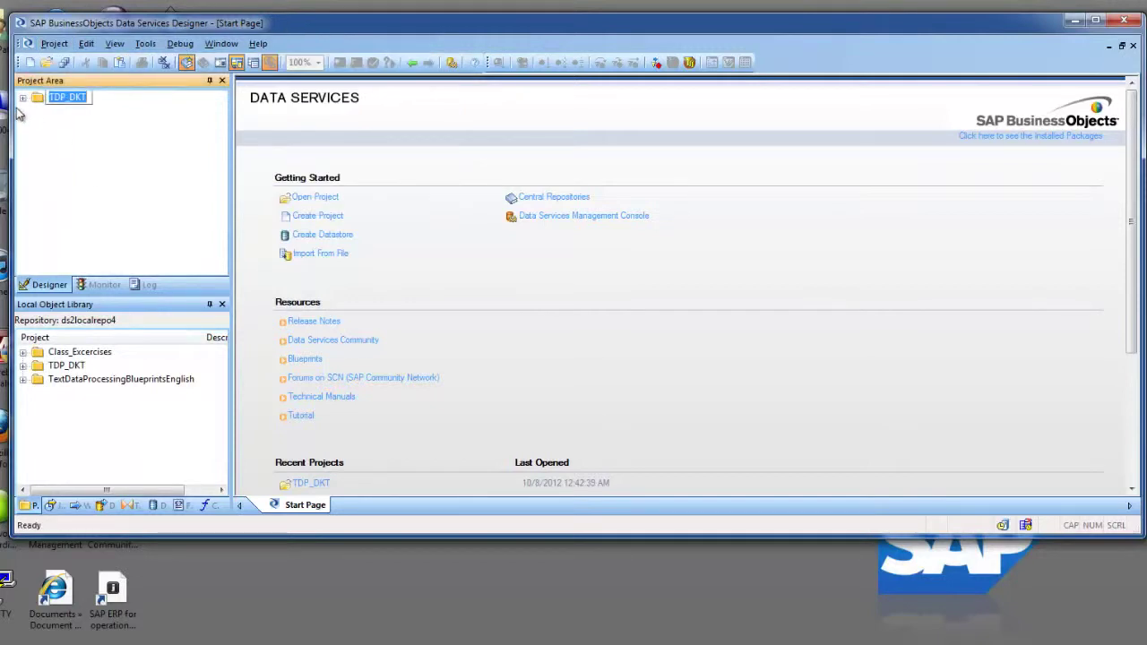
left_click(23, 98)
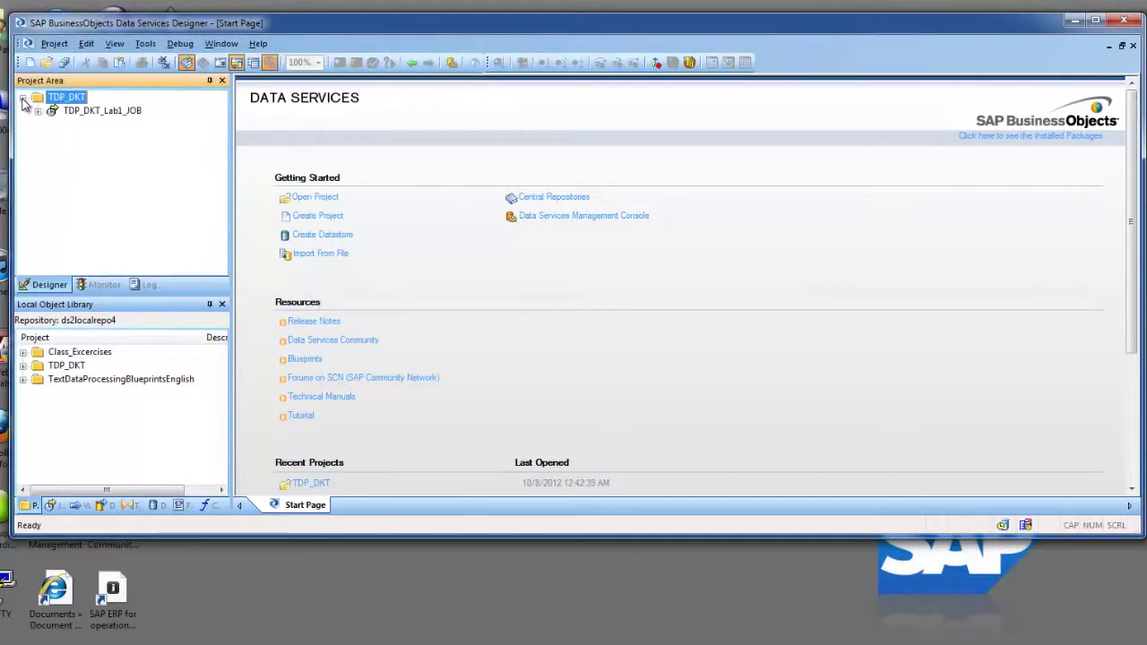
left_click(115, 111)
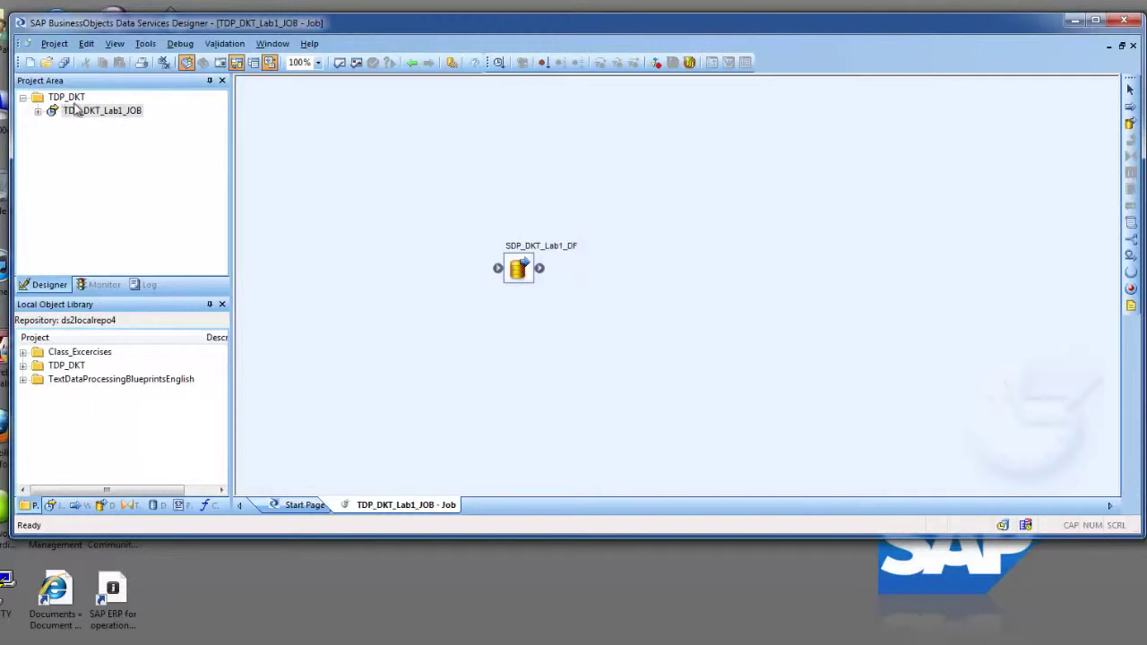
left_click(72, 97)
right_click(74, 98)
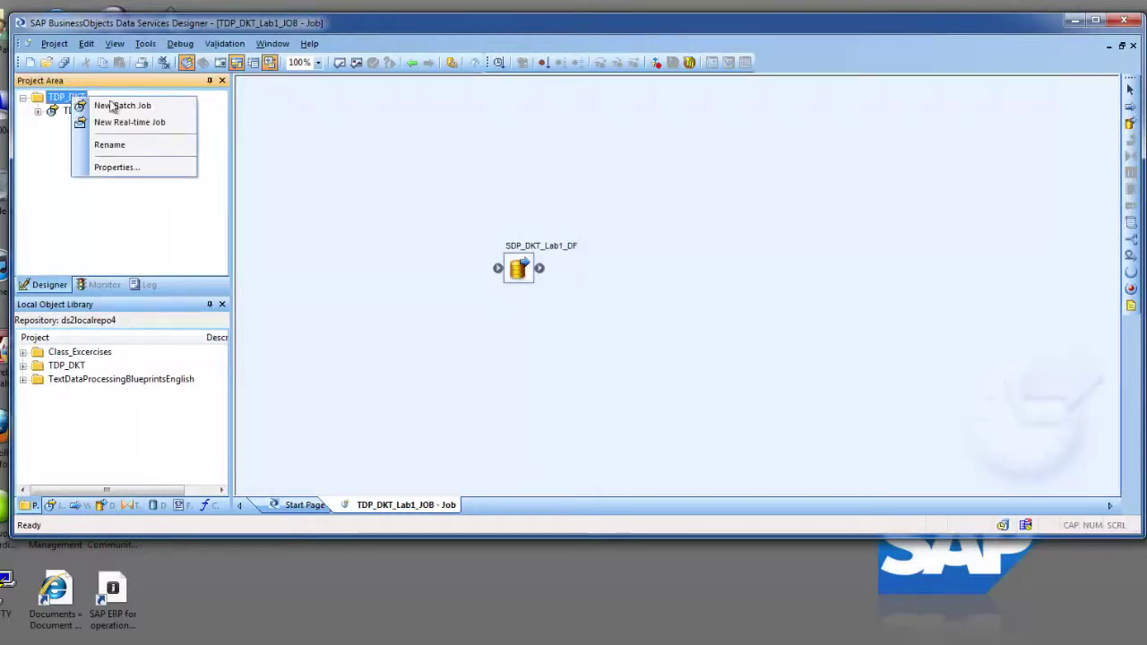
left_click(63, 190)
Step: Expand TDP_DKT_Lab1_JOB in the project tree and open its SDP_DKT_Lab1_DF data flow
left_click(117, 111)
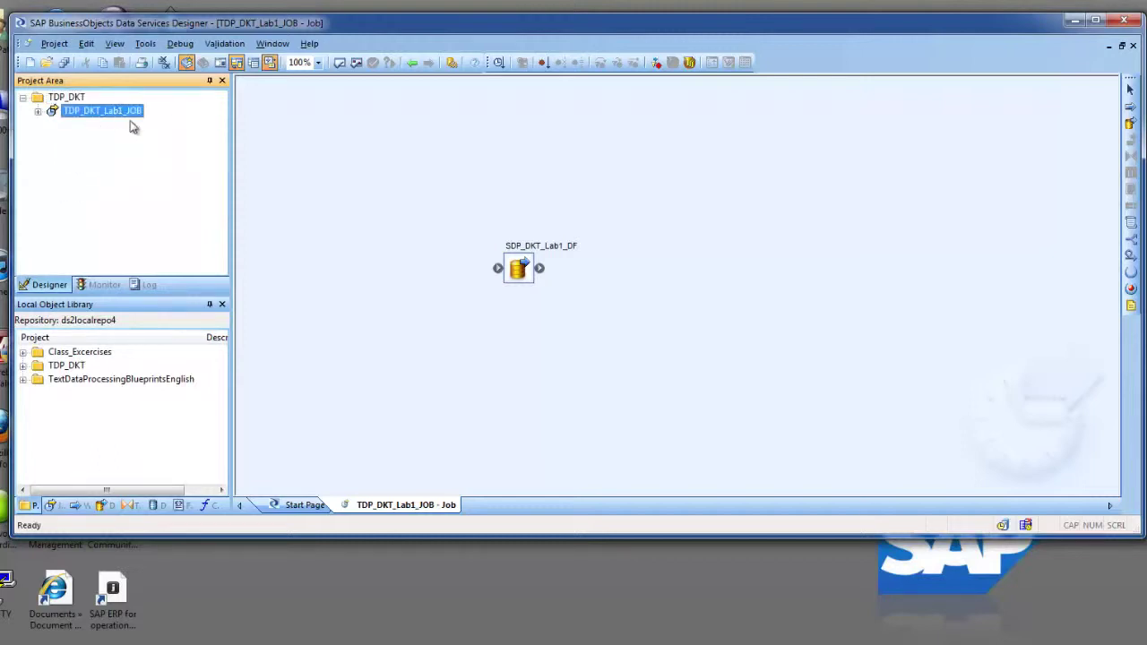
left_click(38, 111)
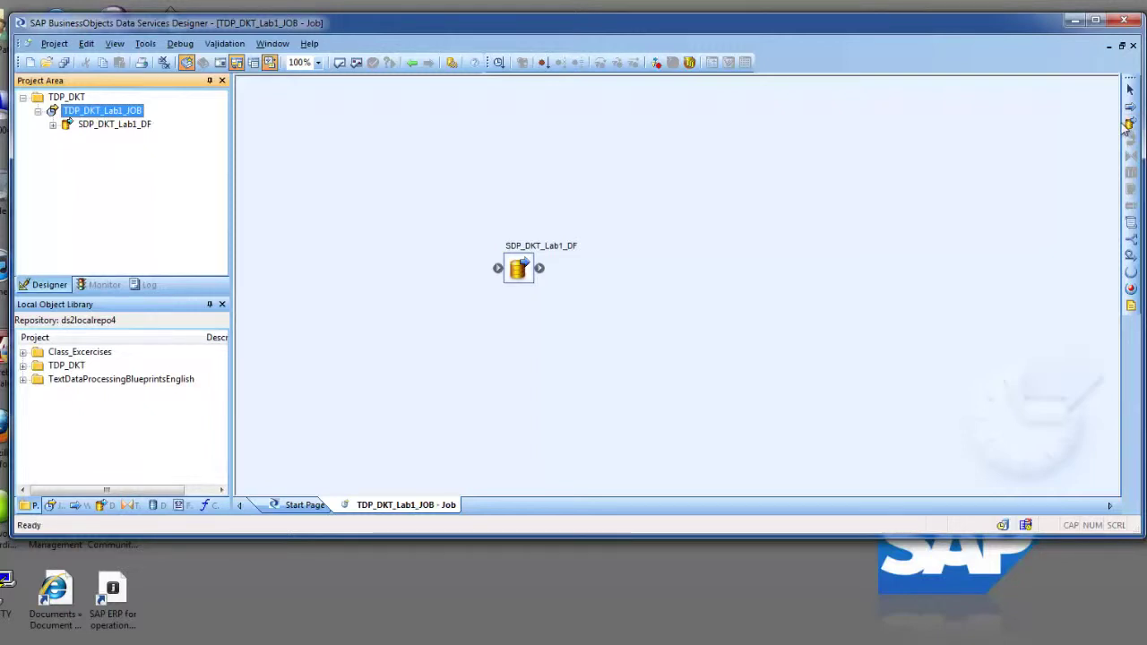
left_click(1084, 169)
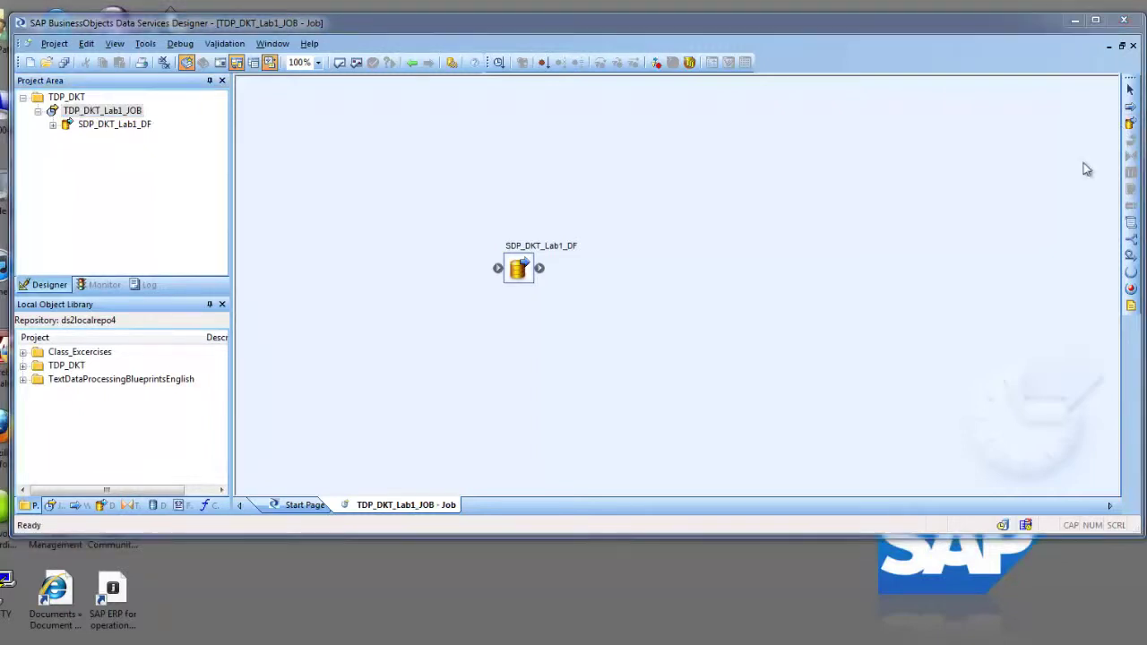
double_click(530, 271)
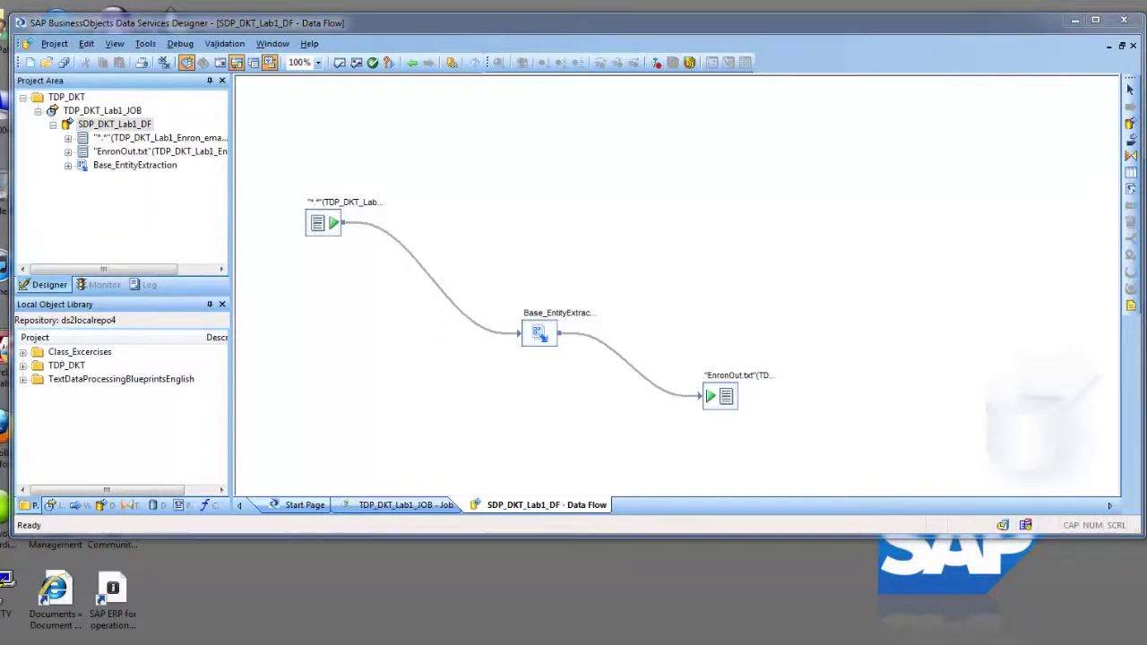
Step: Switch to Windows Explorer and browse from Enron_emails through the first mailbox folder into its california subfolder
left_click_drag(785, 271, 426, 239)
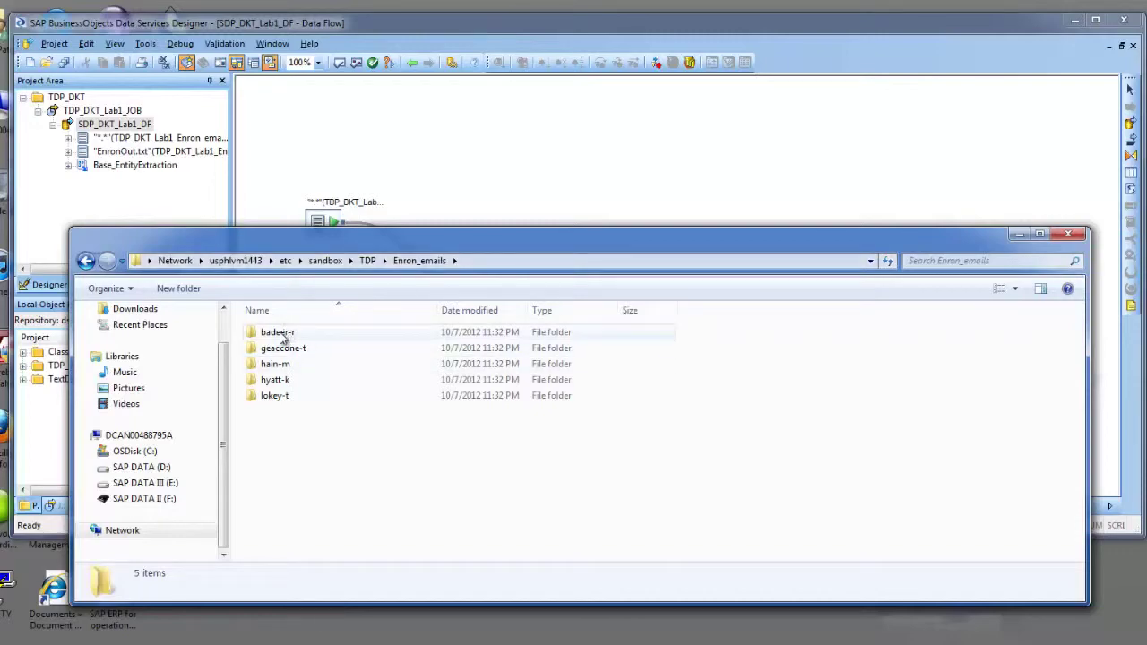
double_click(279, 333)
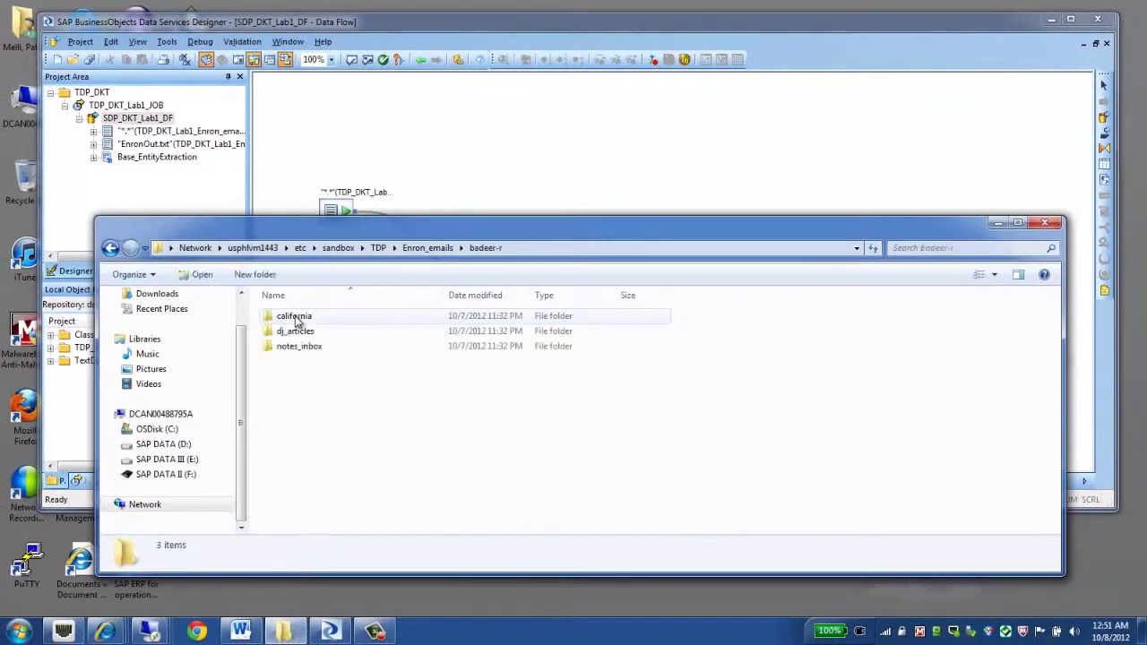
double_click(297, 320)
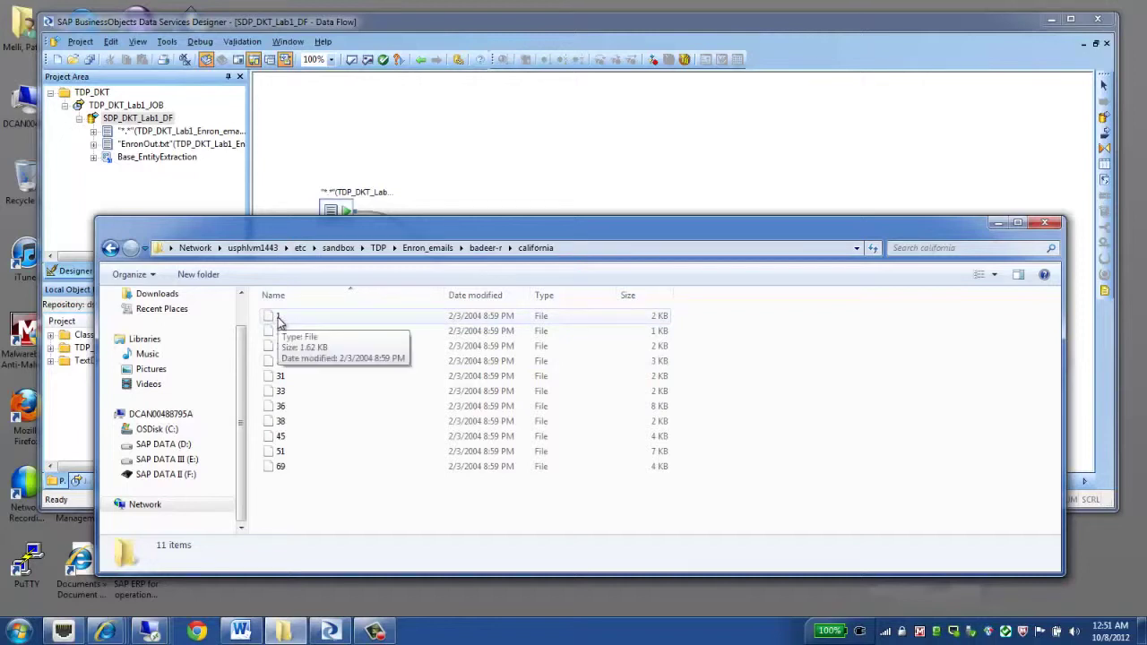
Step: Open email file 1 from the california folder in Notepad++ and examine its header fields and message body
left_click(279, 321)
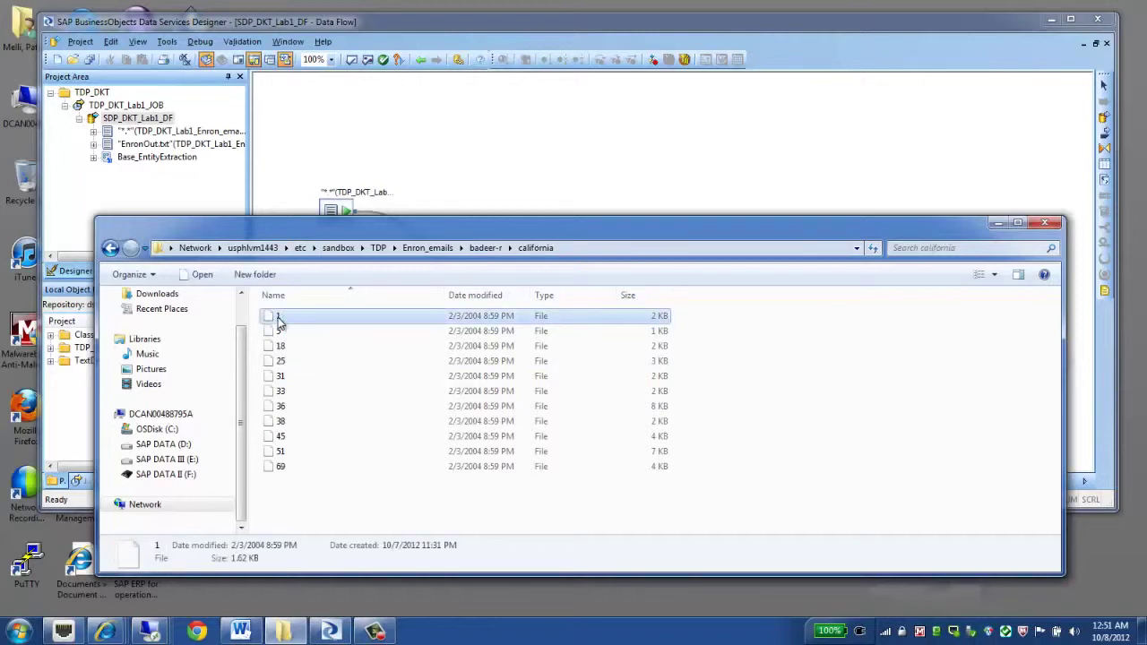
right_click(278, 322)
left_click(331, 343)
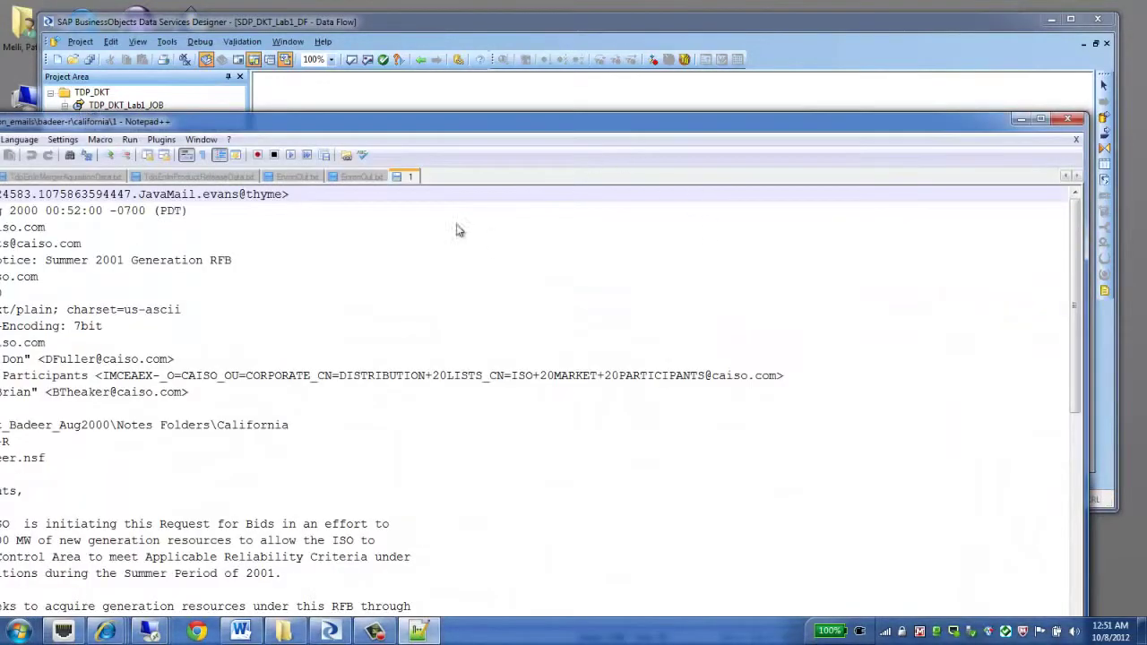
left_click_drag(358, 122, 574, 57)
left_click(481, 283)
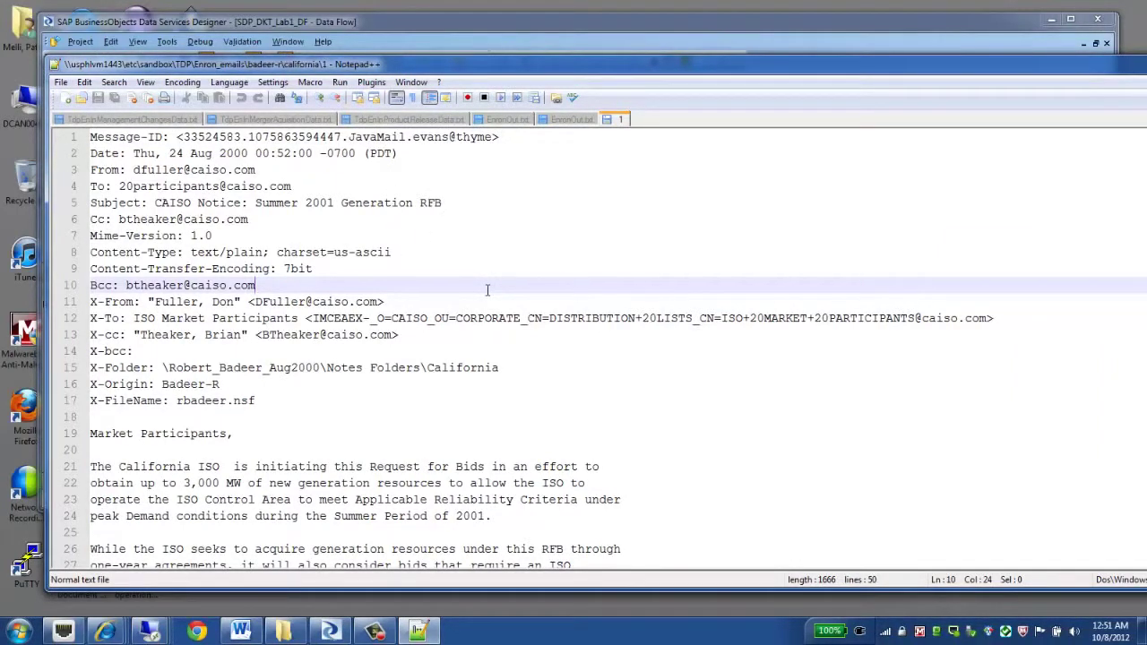
scroll(488, 290, "down", 3)
scroll(487, 289, "down", 5)
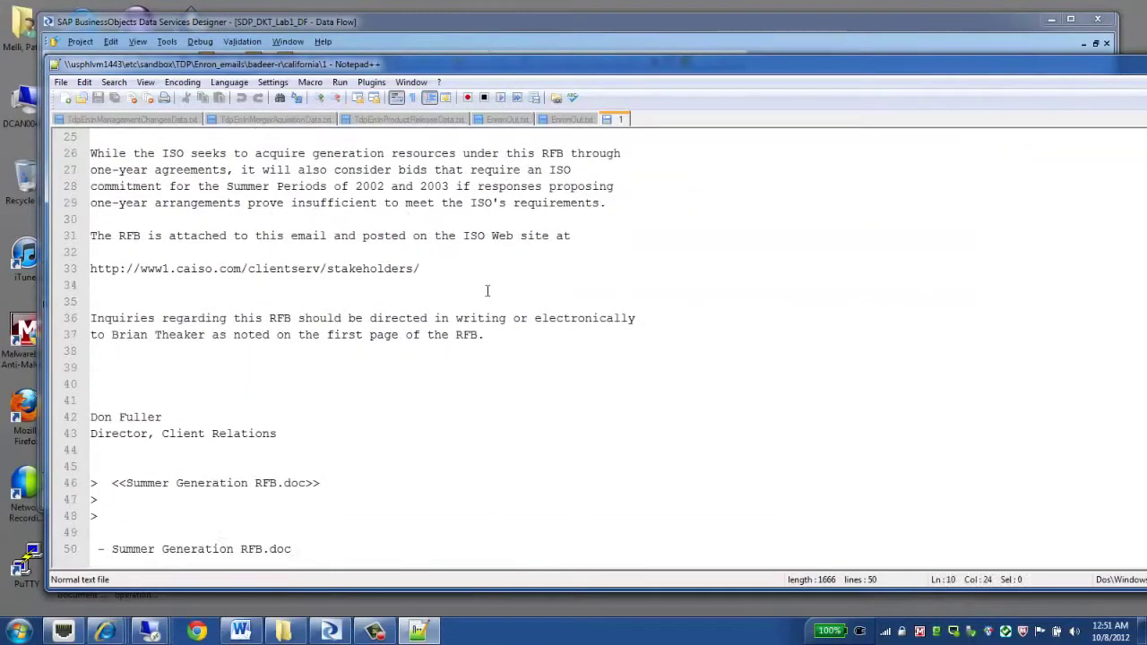
scroll(487, 289, "up", 8)
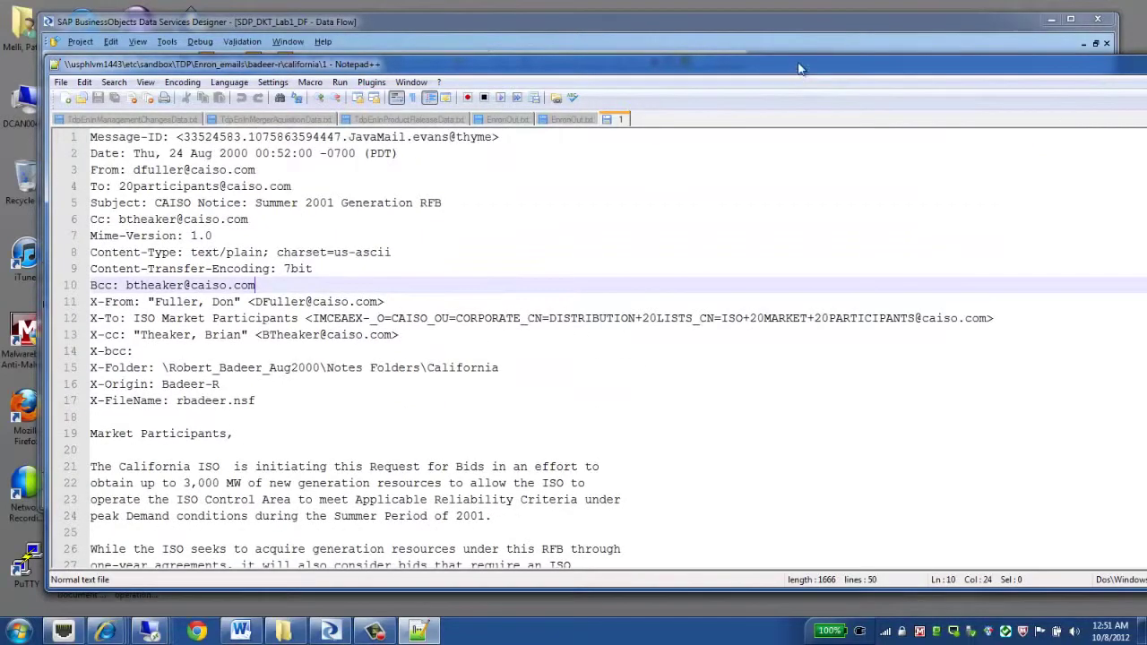
left_click_drag(797, 65, 1146, 188)
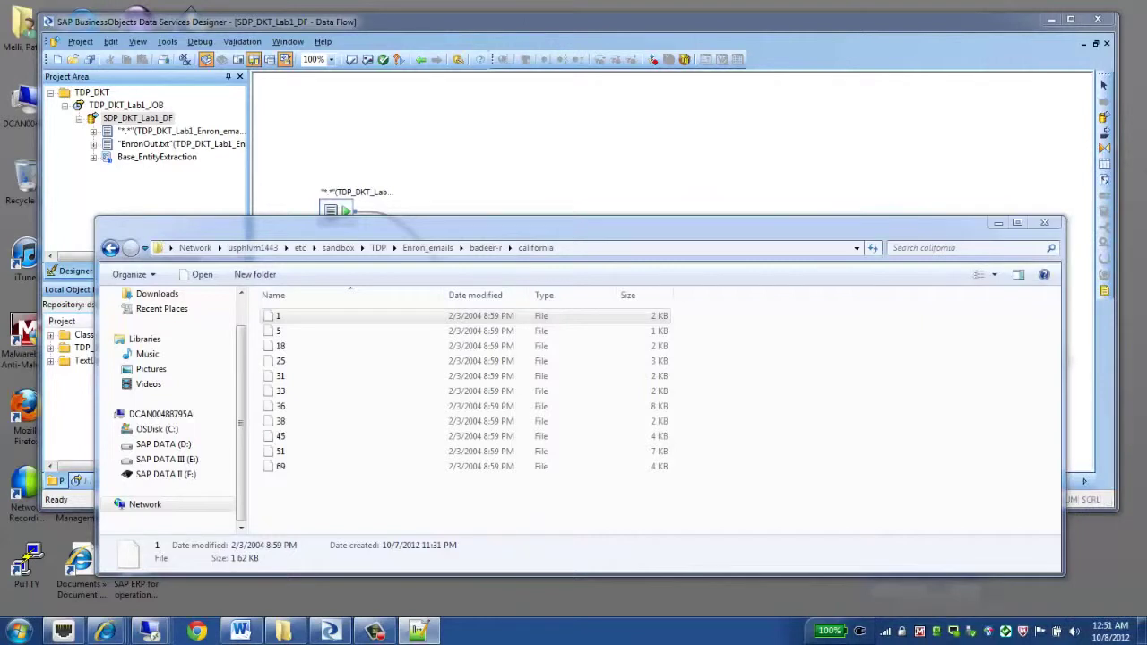
Step: Return to Data Services Designer and show the flat file formats in the local object library
left_click(421, 30)
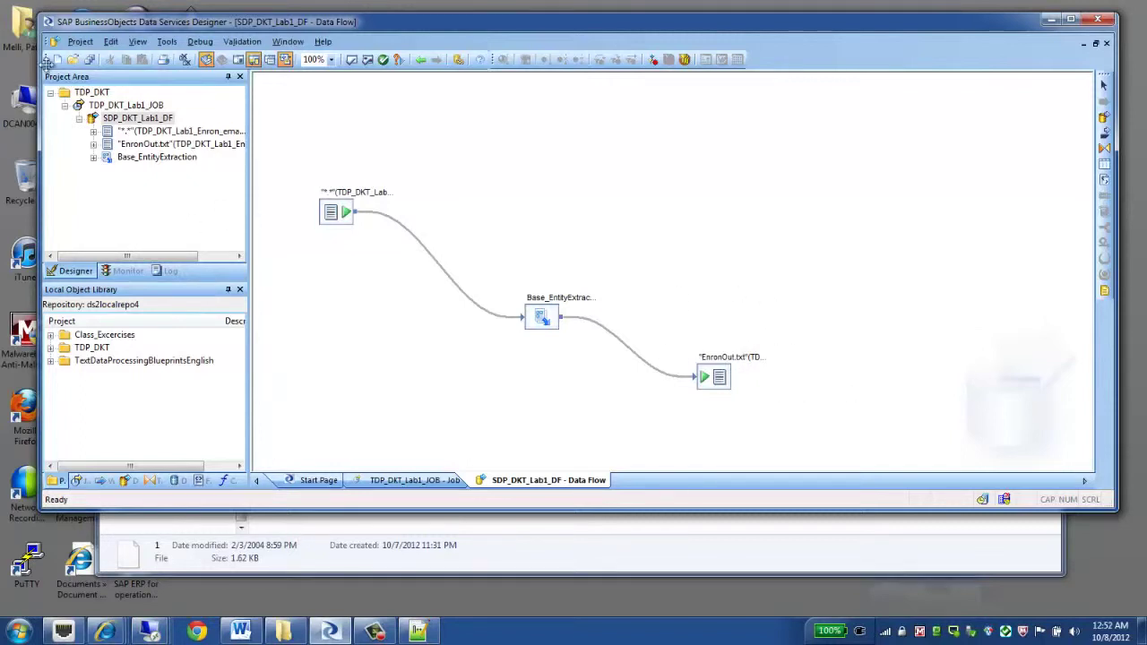
left_click(153, 119)
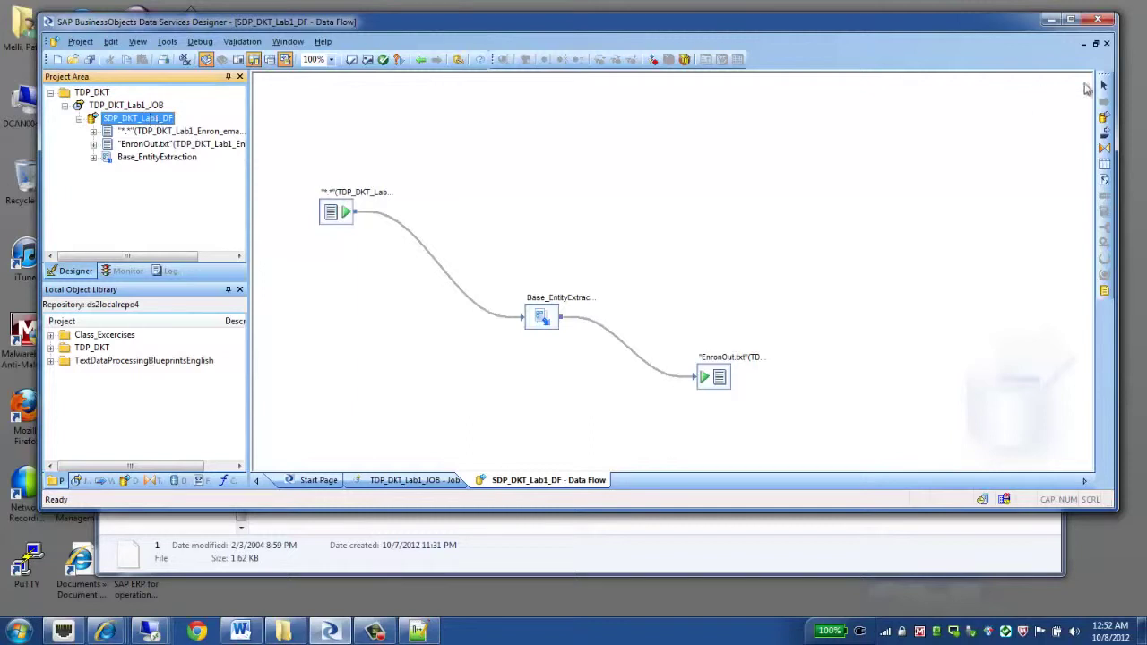
left_click(1104, 117)
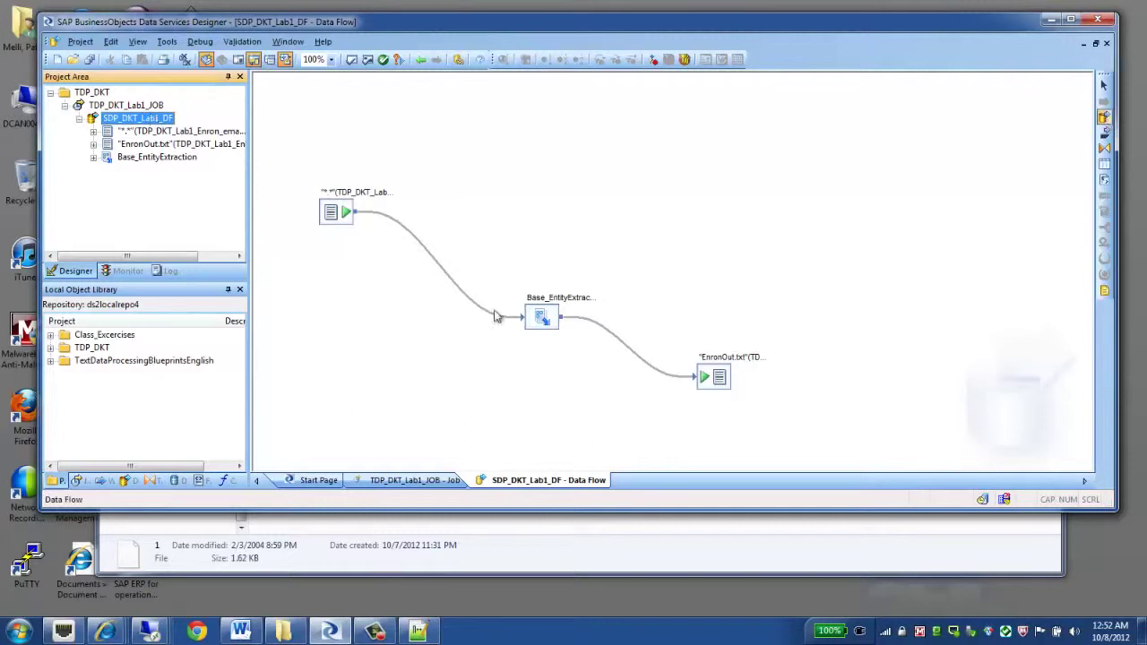
left_click(200, 481)
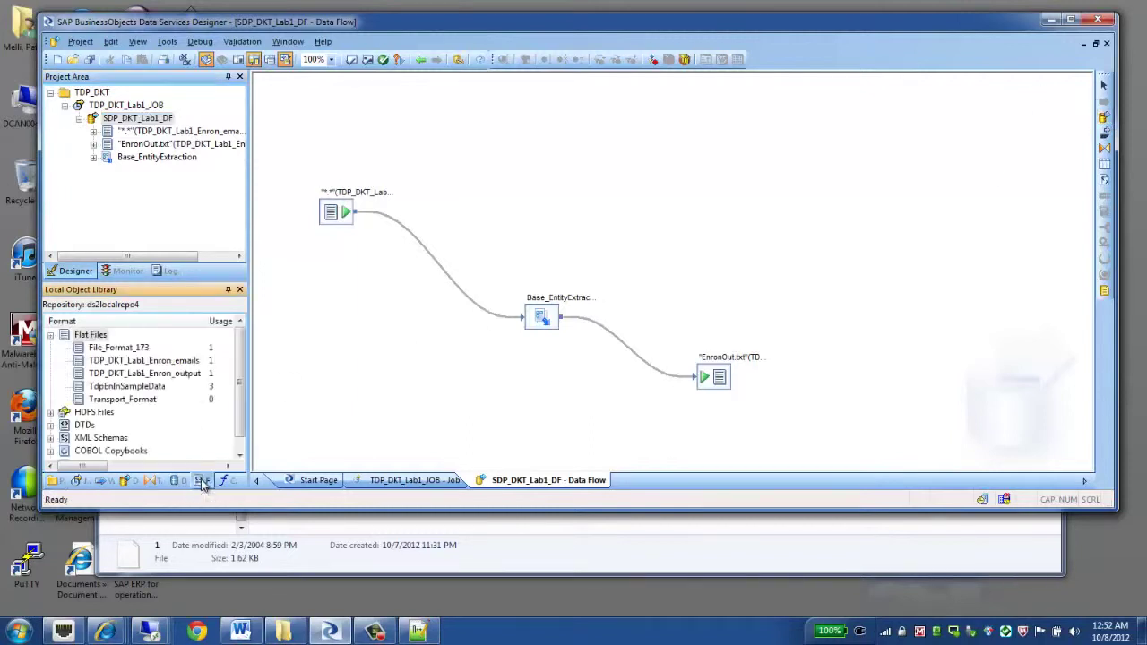
right_click(90, 336)
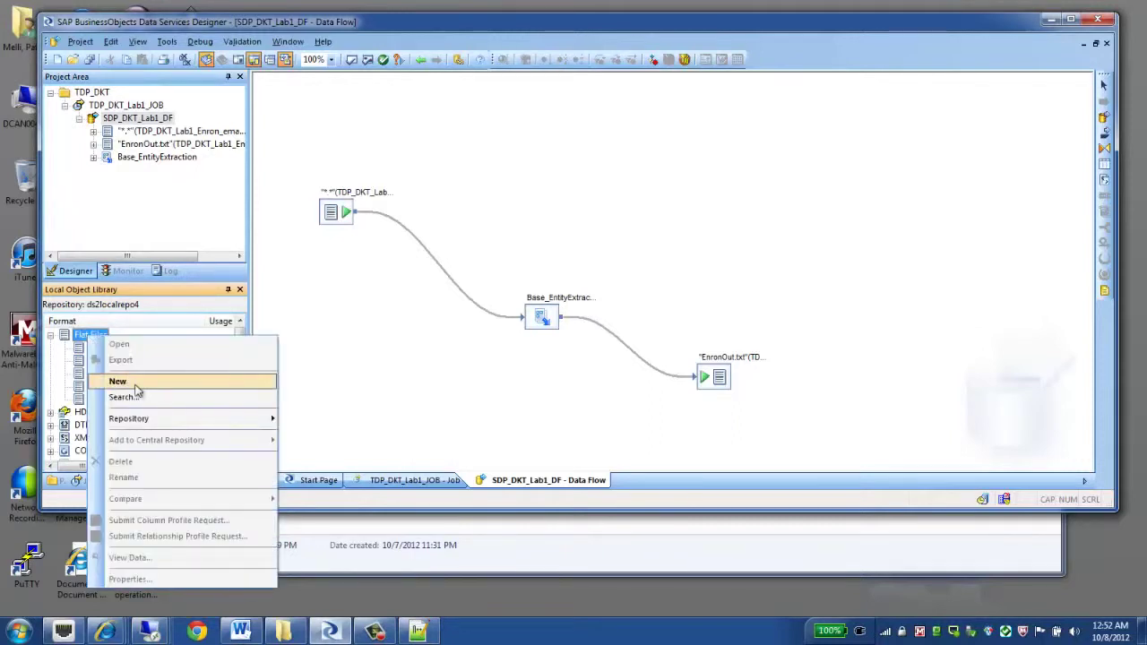
Step: Open the Enron emails source file of the SDP_DKT_Lab1_DF data flow to view its schema and settings
left_click(345, 211)
left_click(345, 212)
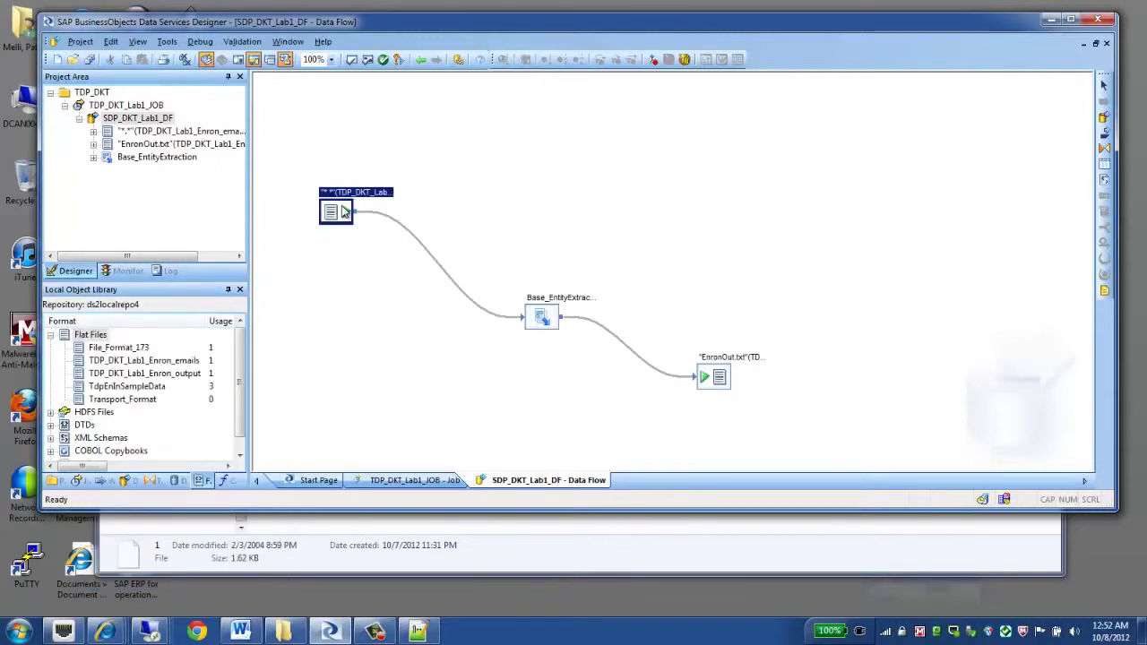
double_click(344, 211)
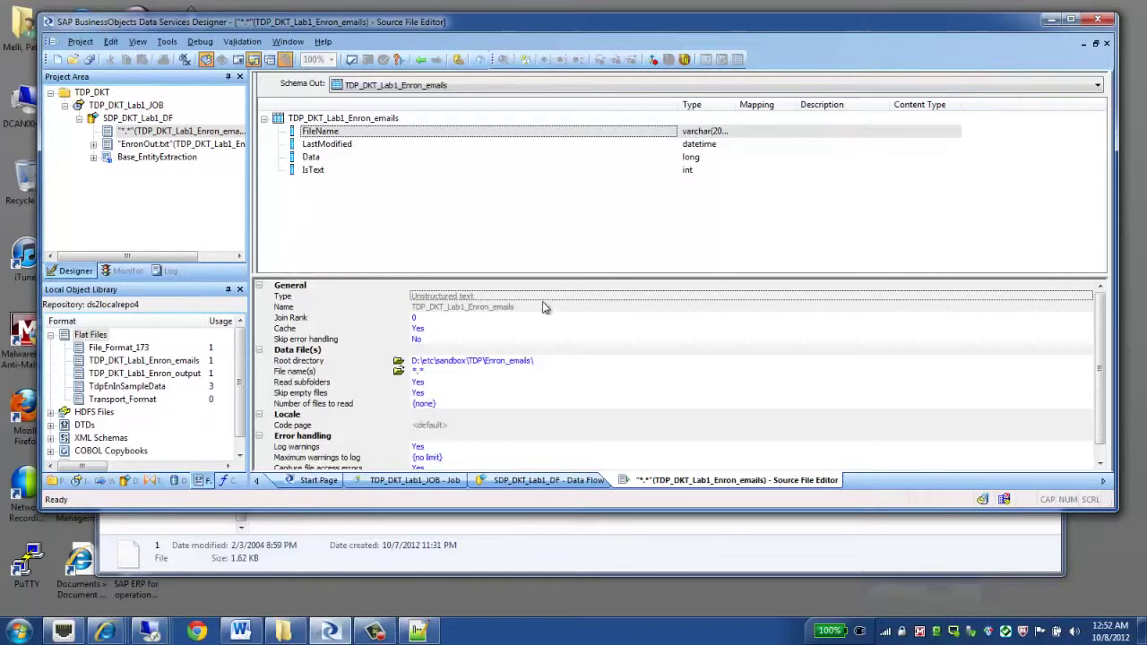
left_click(93, 336)
right_click(93, 336)
left_click(143, 381)
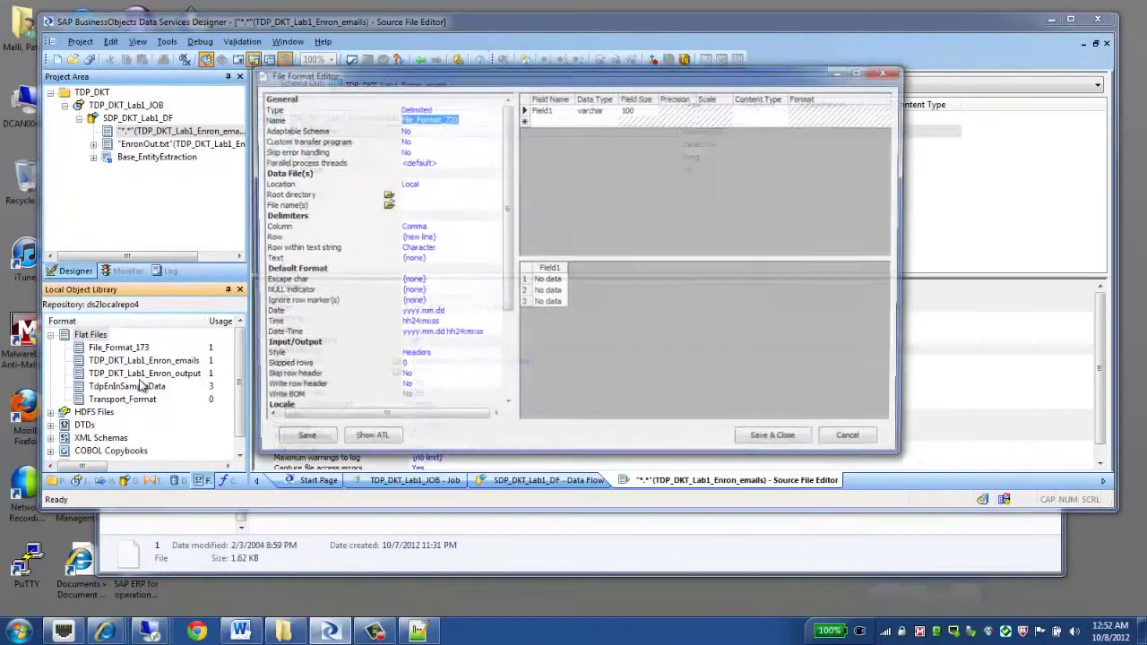
left_click(495, 110)
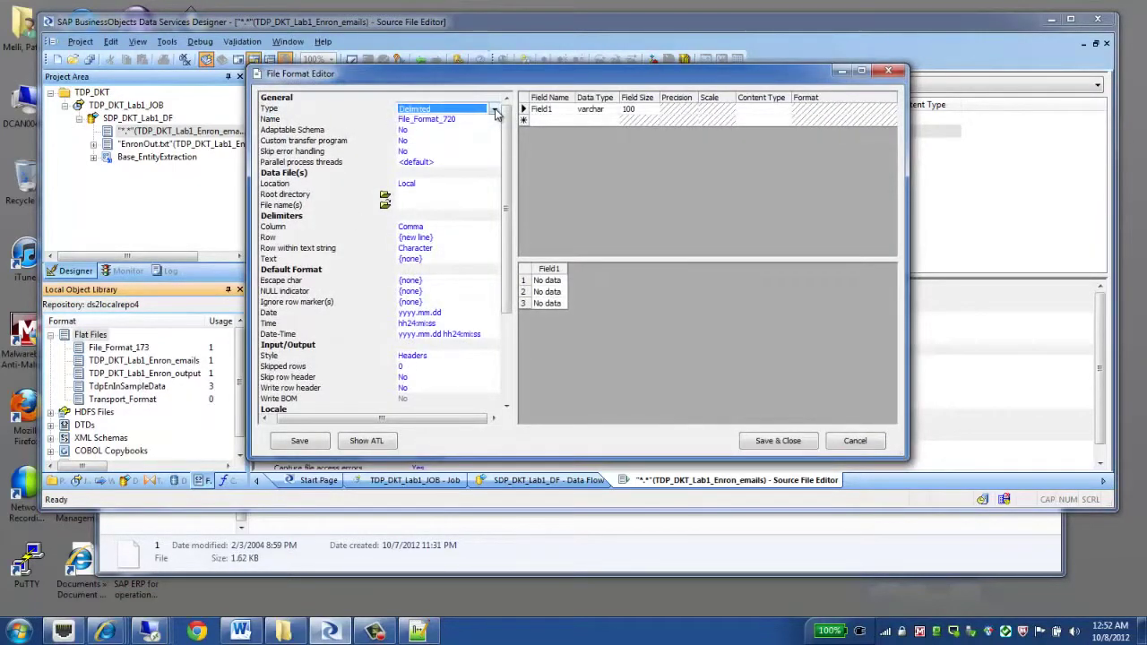
left_click(495, 109)
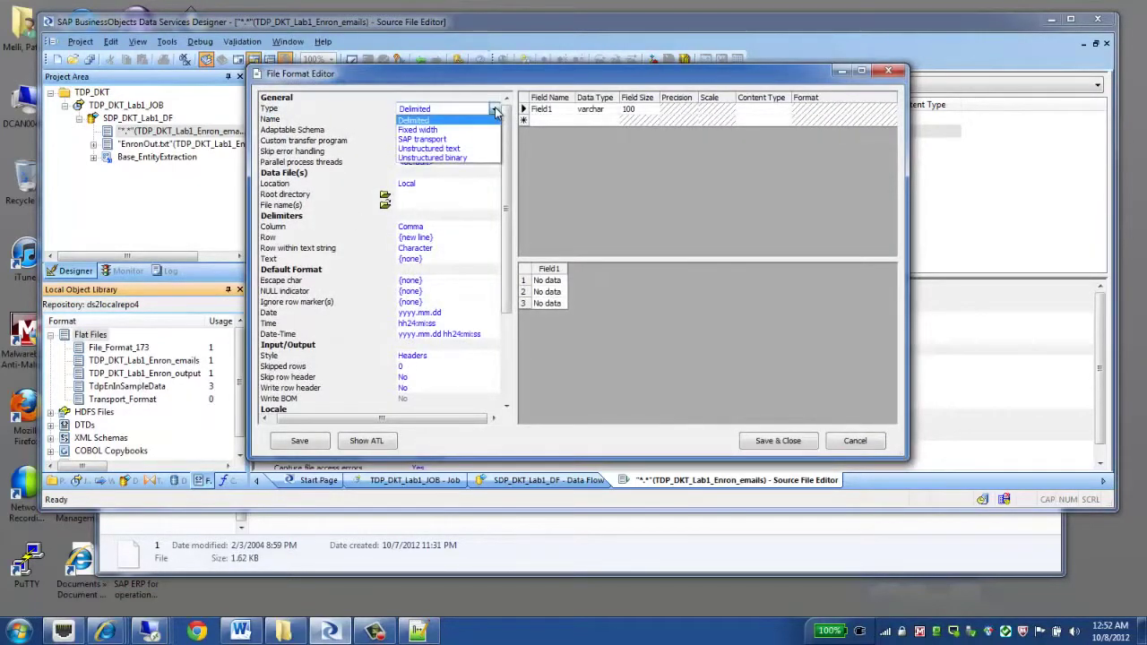
left_click(448, 140)
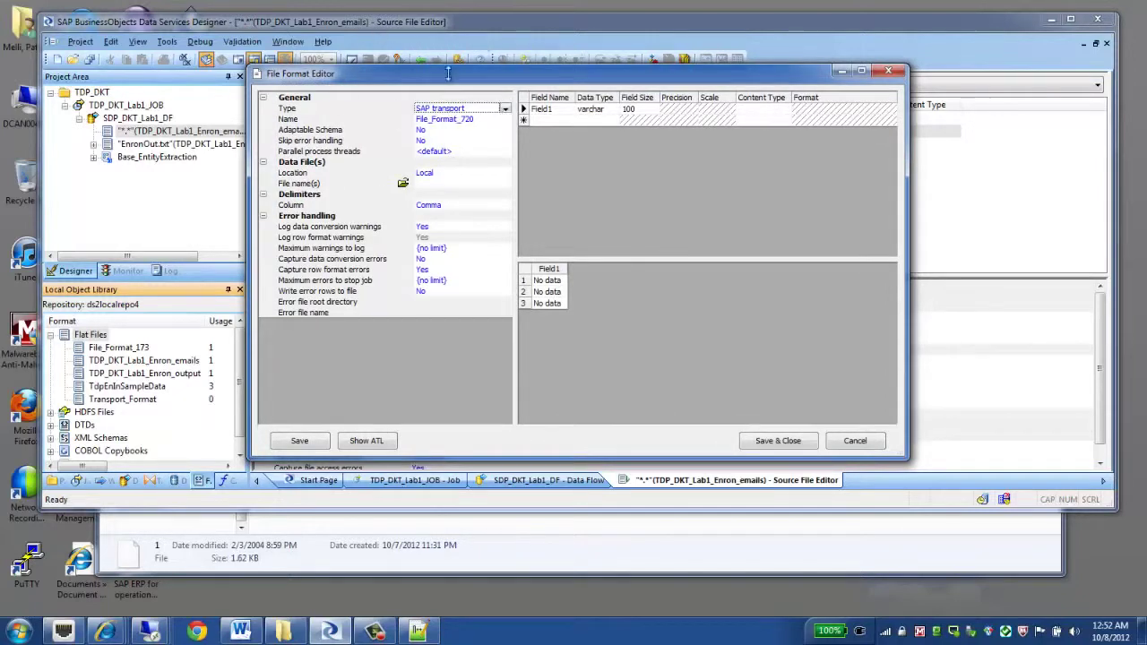
left_click(447, 173)
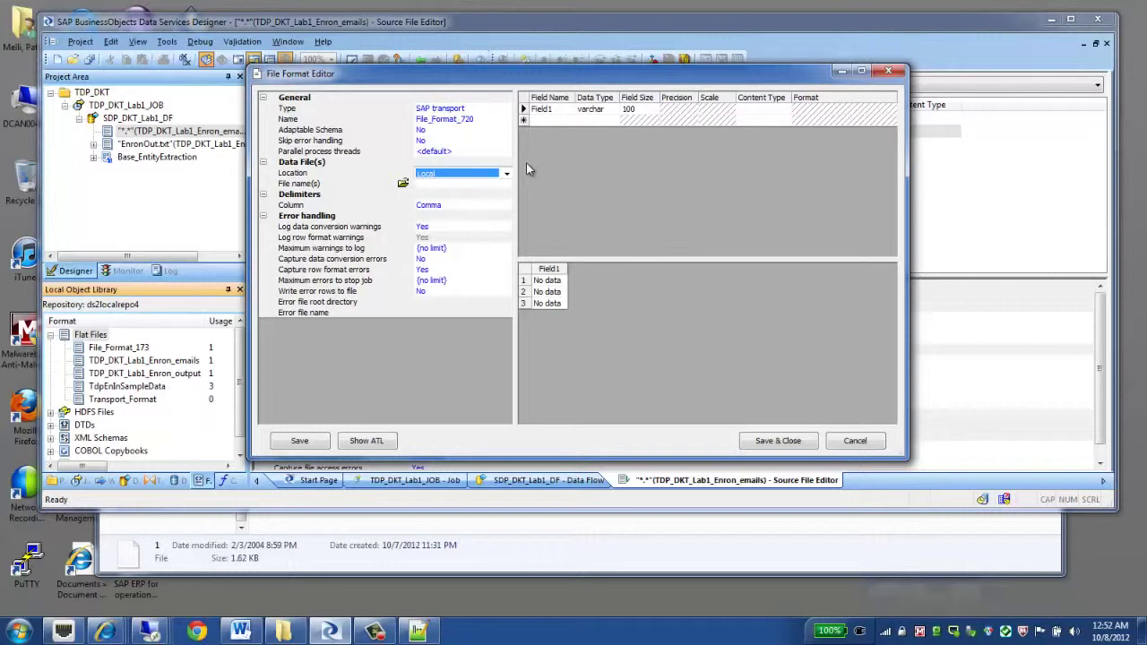
left_click(428, 184)
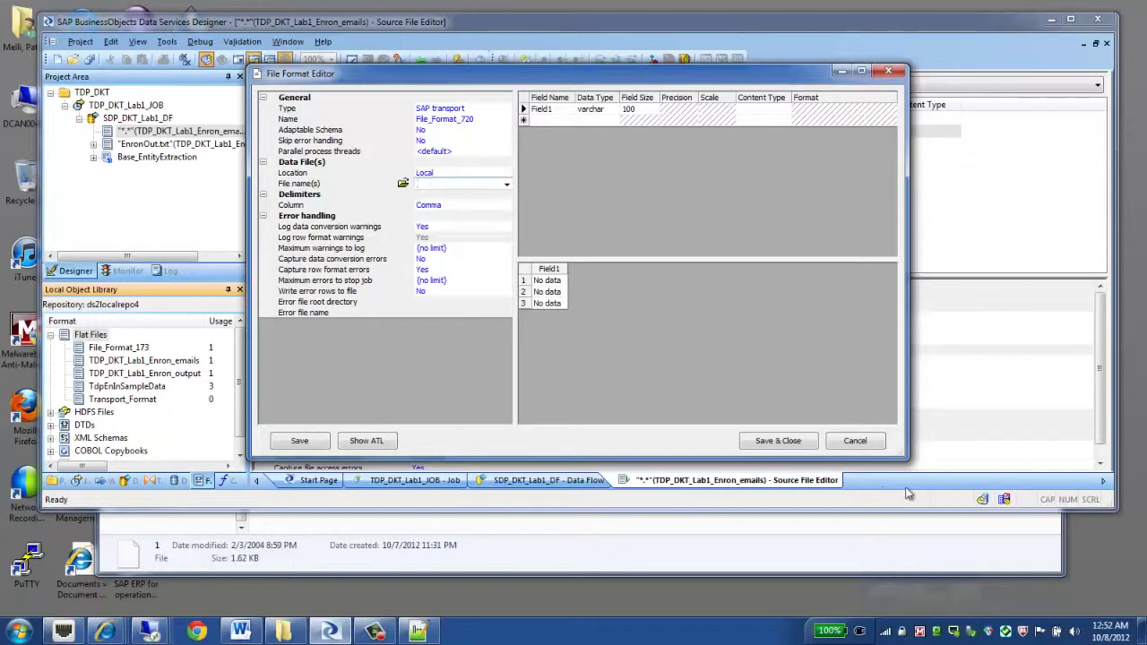
left_click(852, 443)
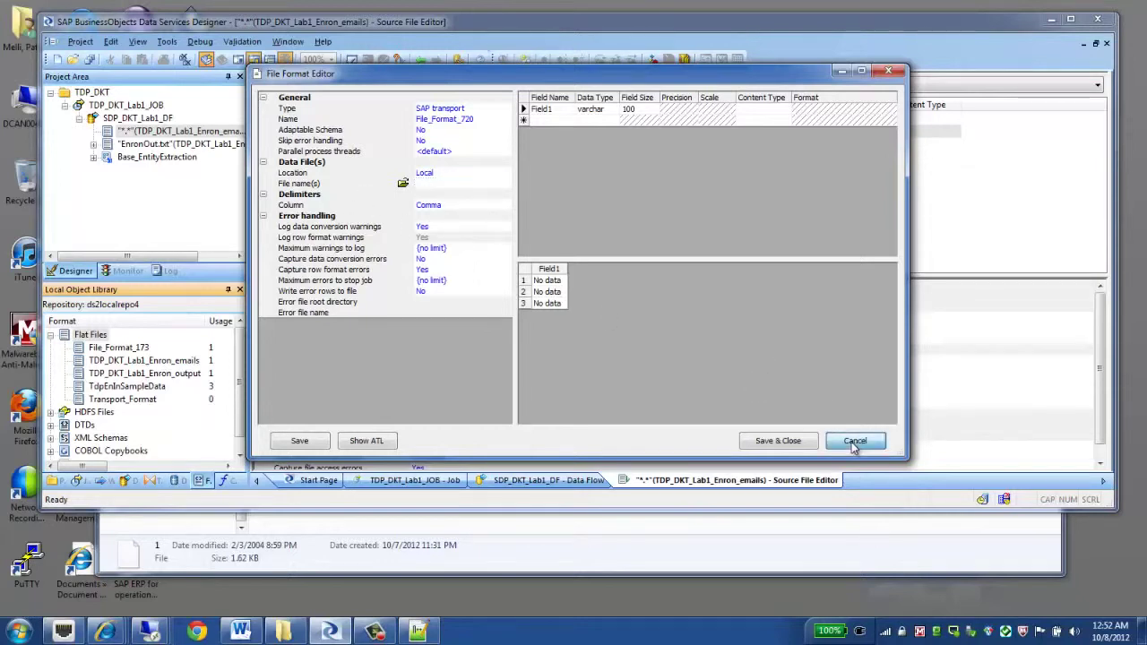
Step: Open the EnronOut.txt target file of the SDP_DKT_Lab1_DF data flow to view its schema and delimiter settings
left_click(166, 132)
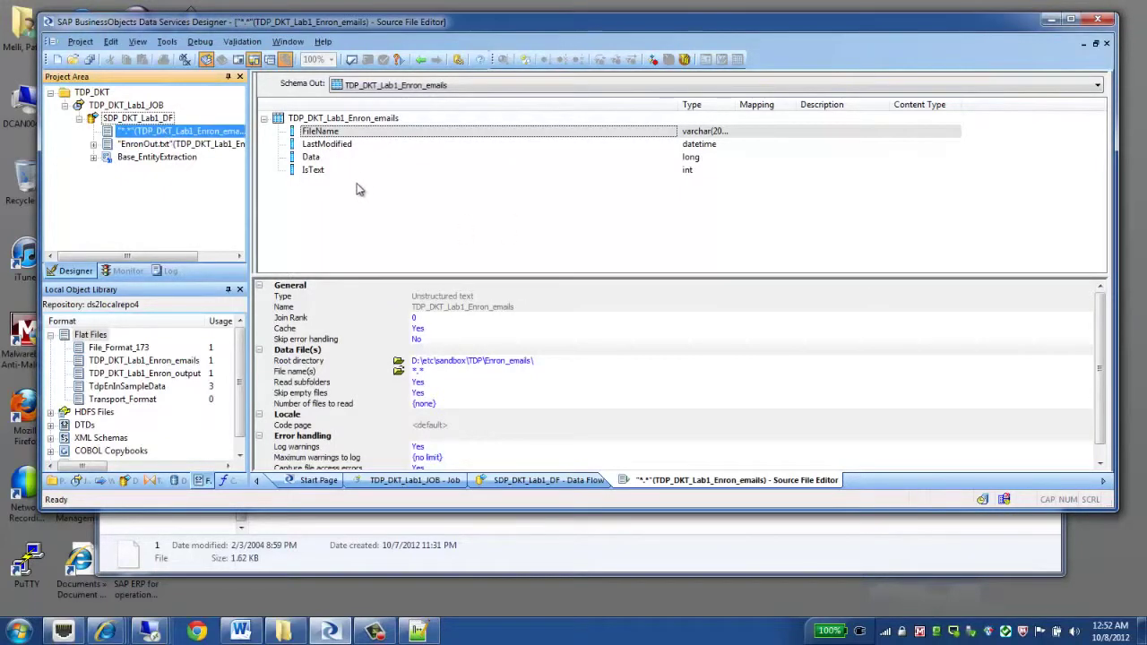
double_click(209, 144)
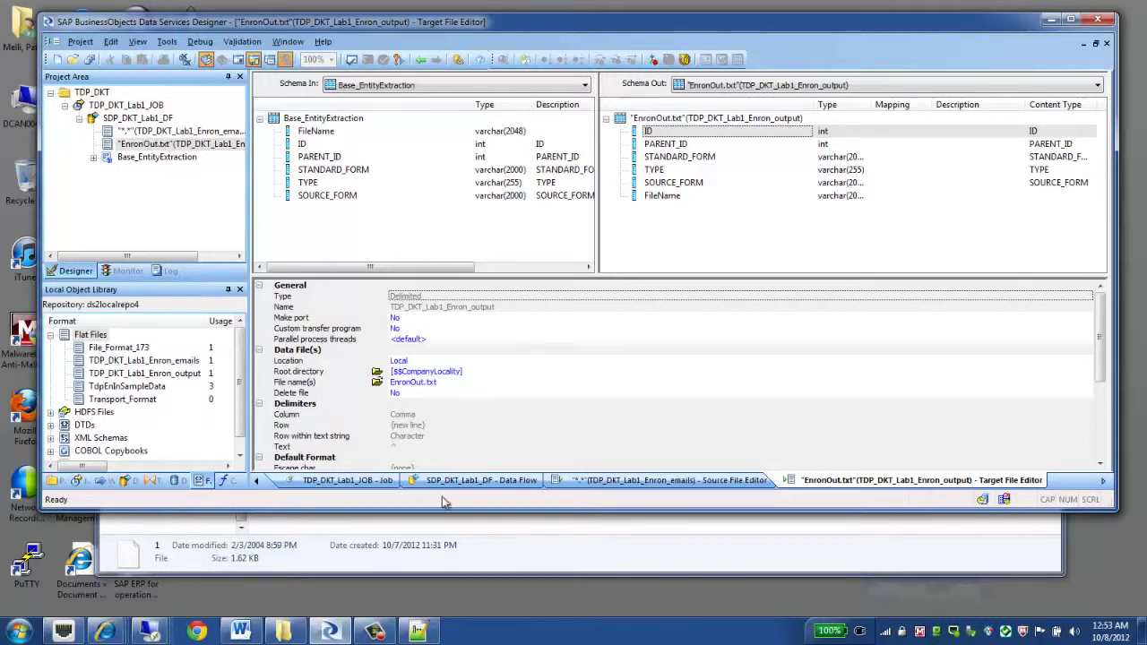
Step: Try setting the text delimiter to ^ in a new flat file format and discard the format
right_click(89, 336)
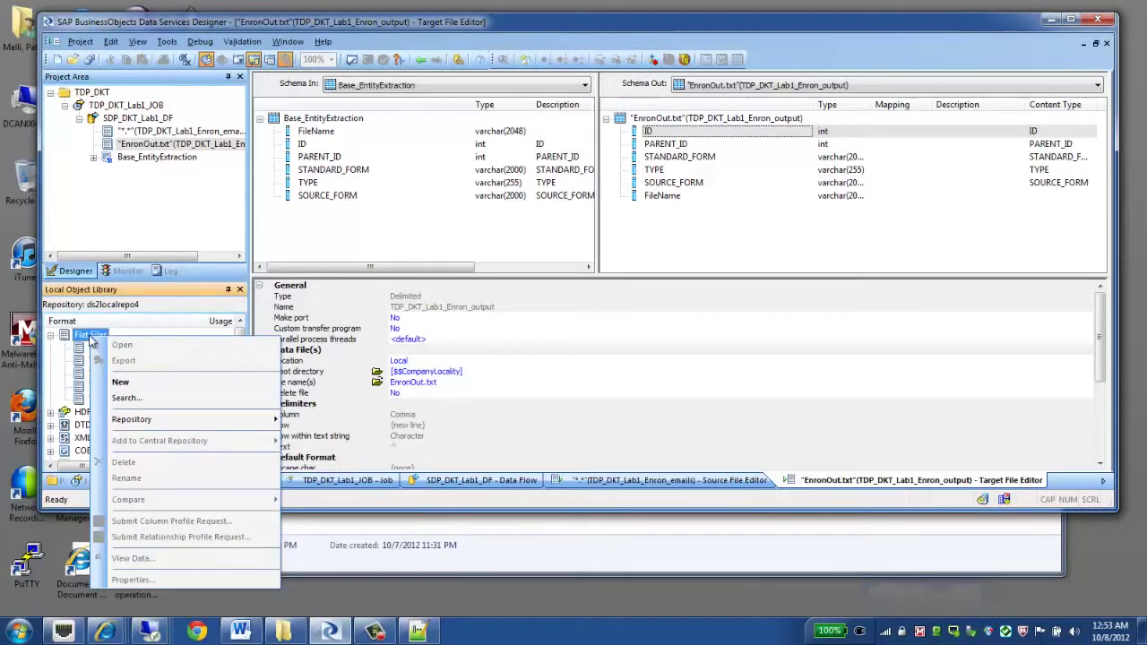
left_click(159, 383)
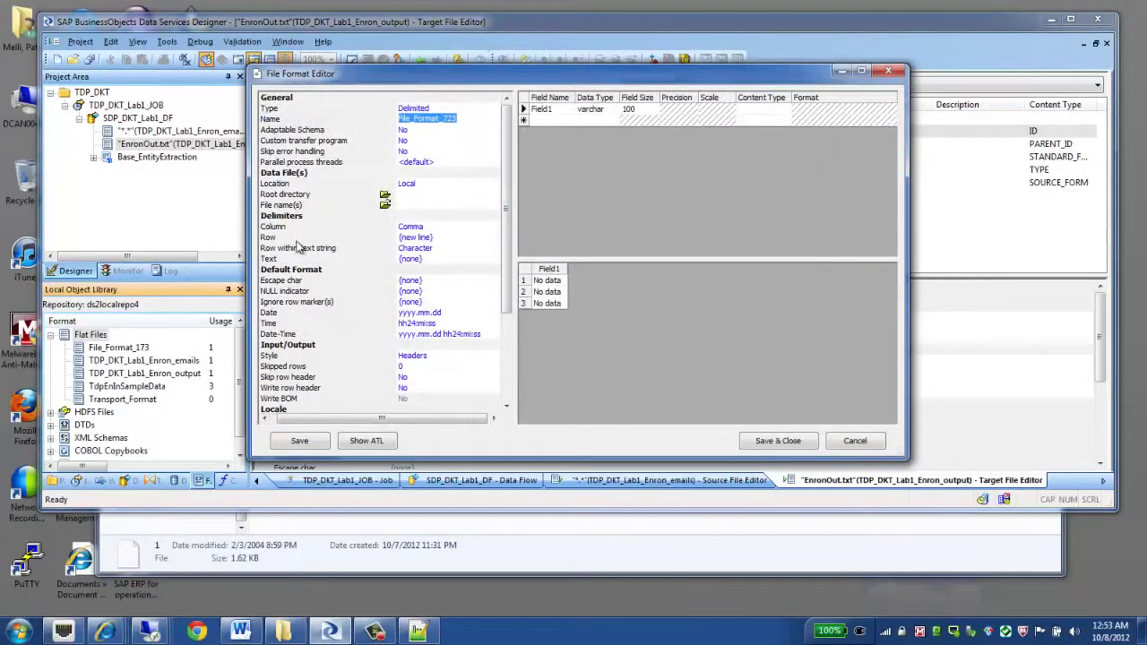
left_click(426, 258)
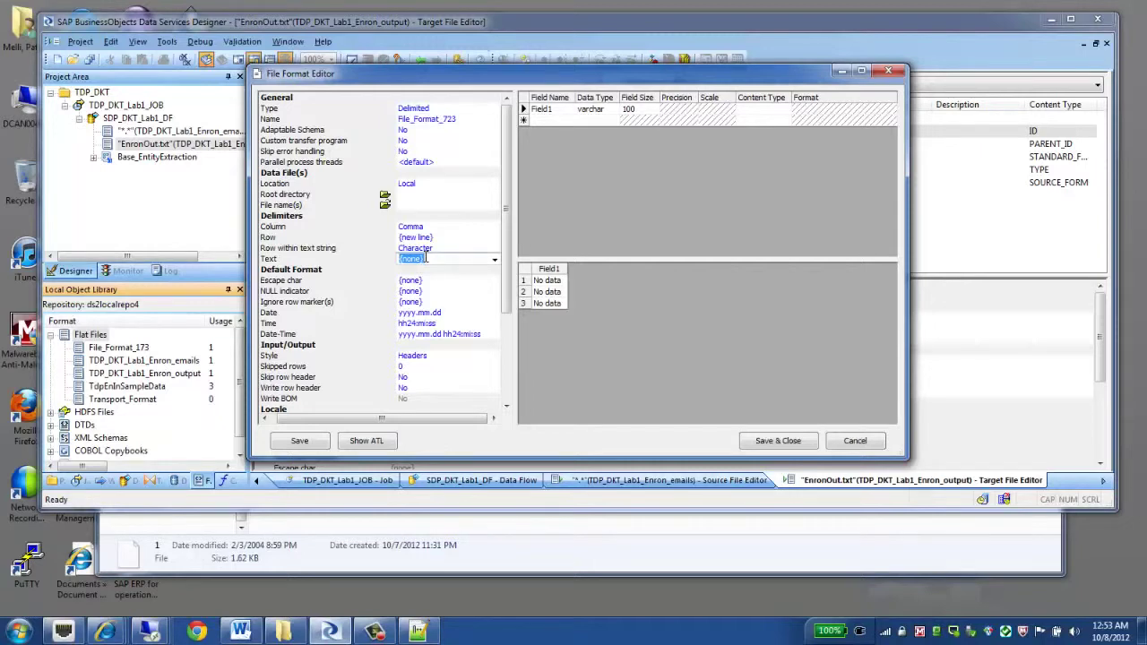
type("\"")
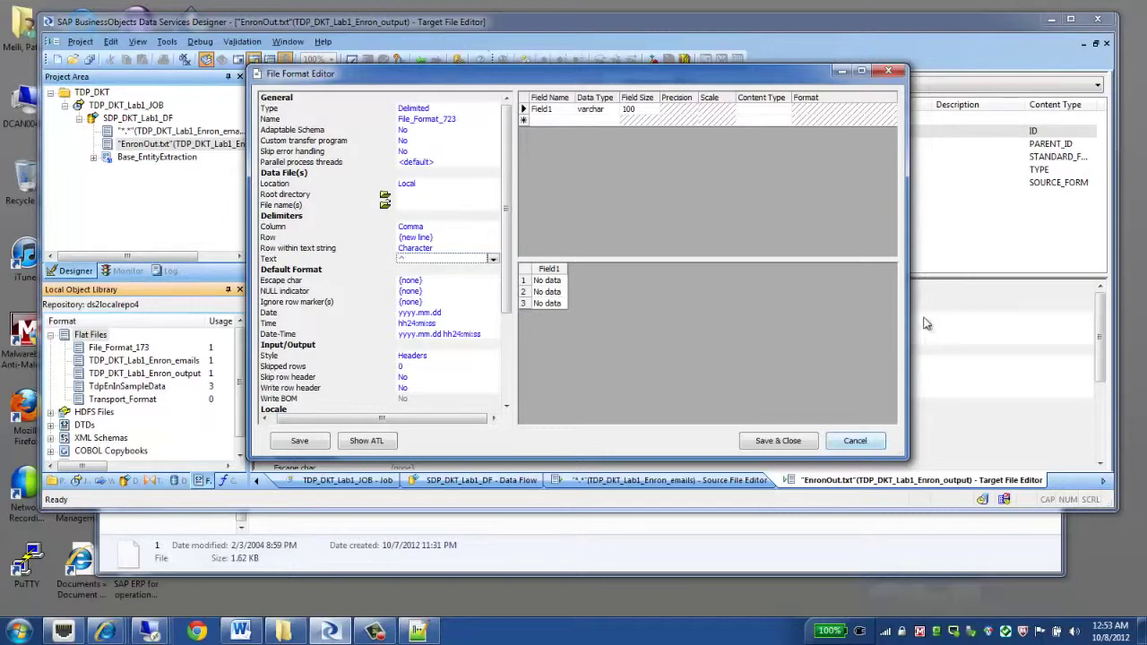
left_click(855, 441)
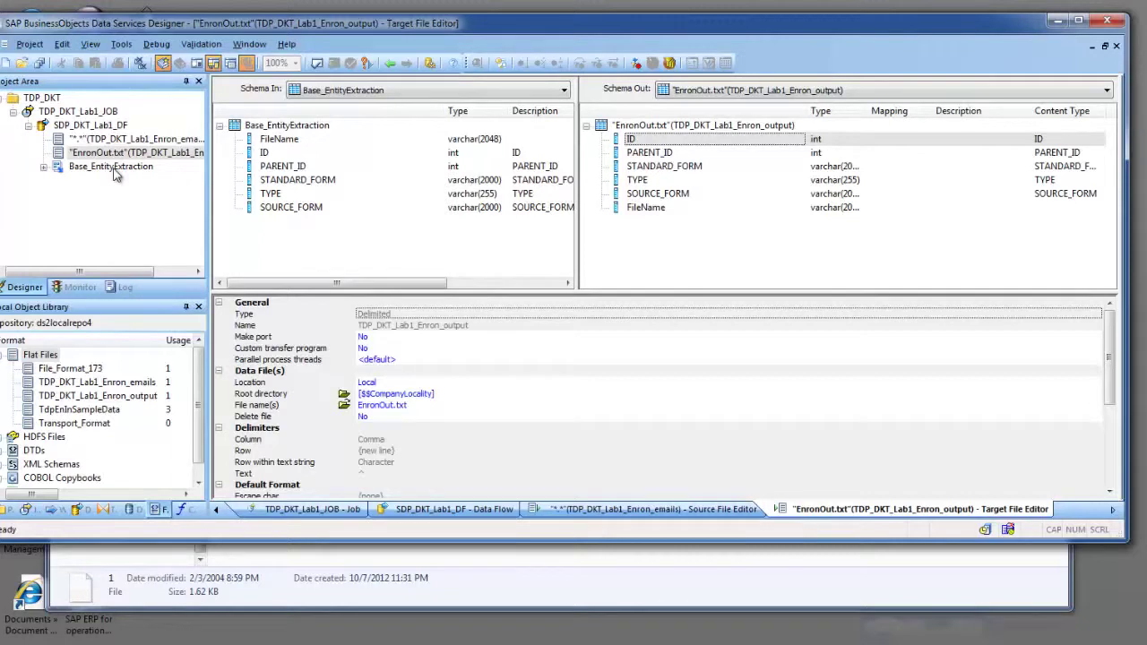
Step: Open the Base_EntityExtraction transform and locate its base configuration under Text Data Processing in the local object library's transforms
double_click(111, 167)
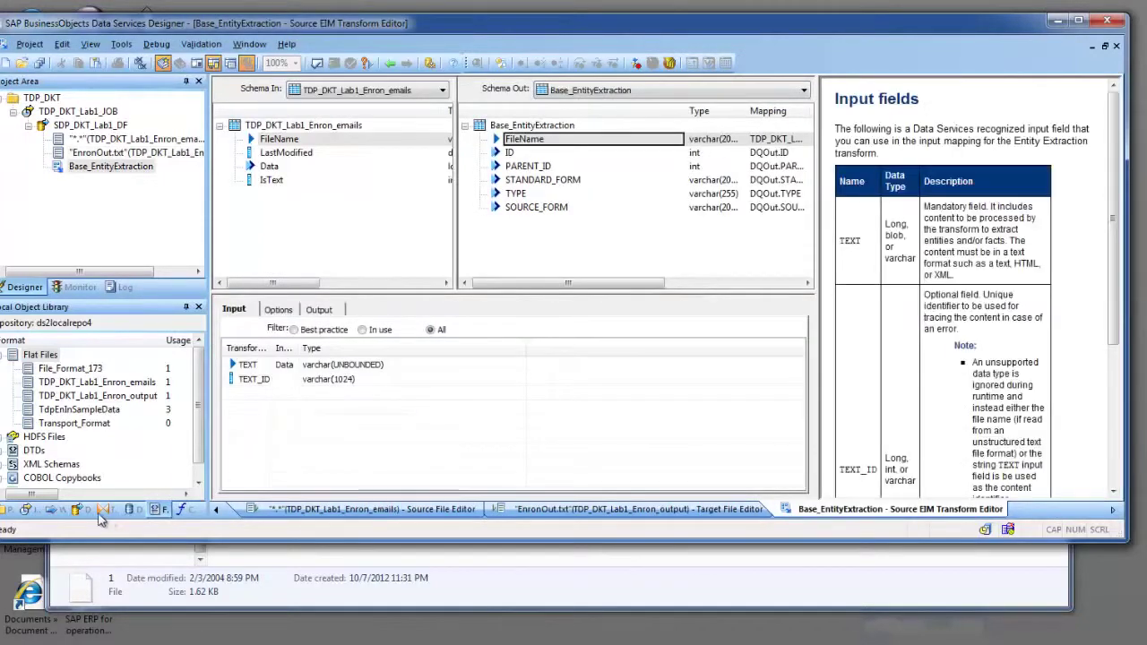
left_click(103, 509)
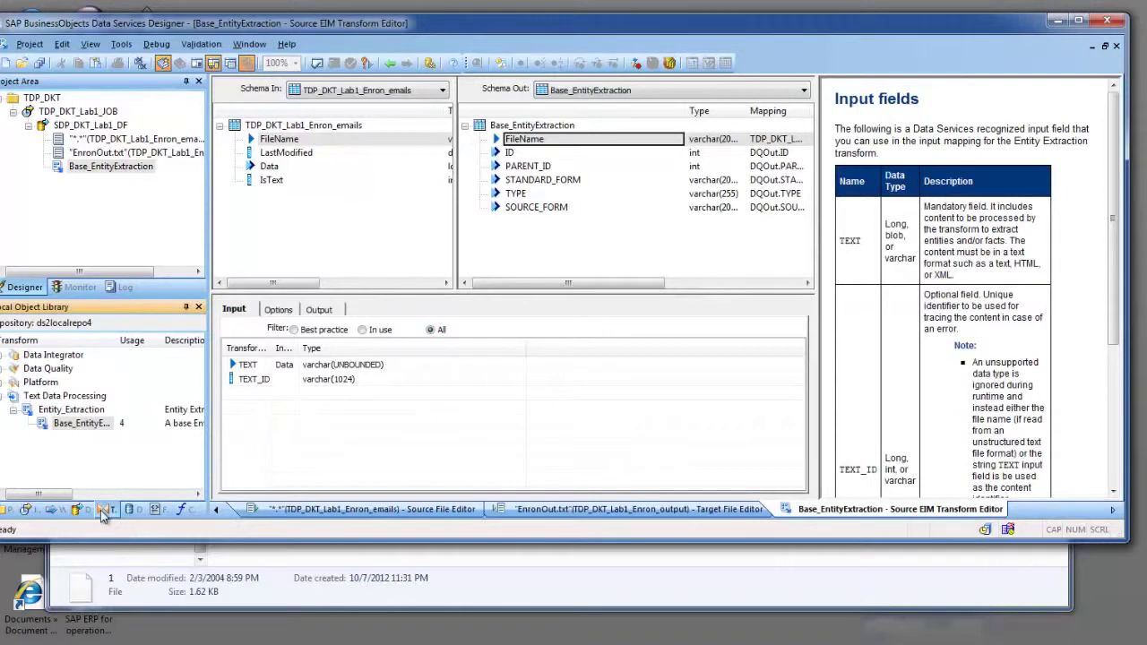
left_click(72, 397)
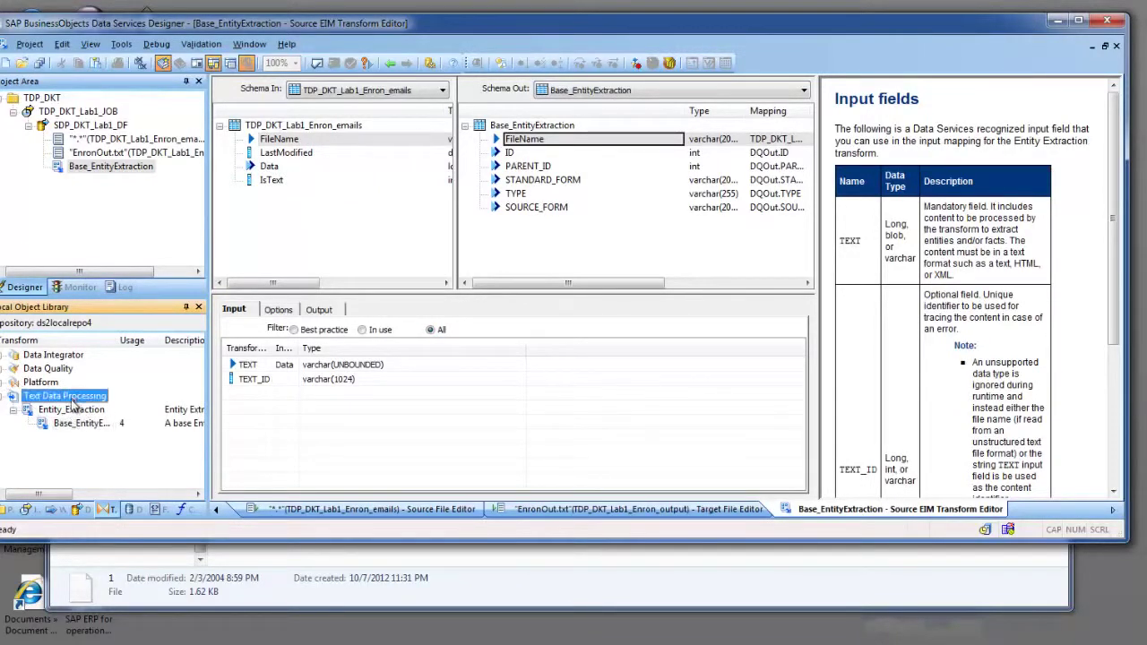
left_click(74, 411)
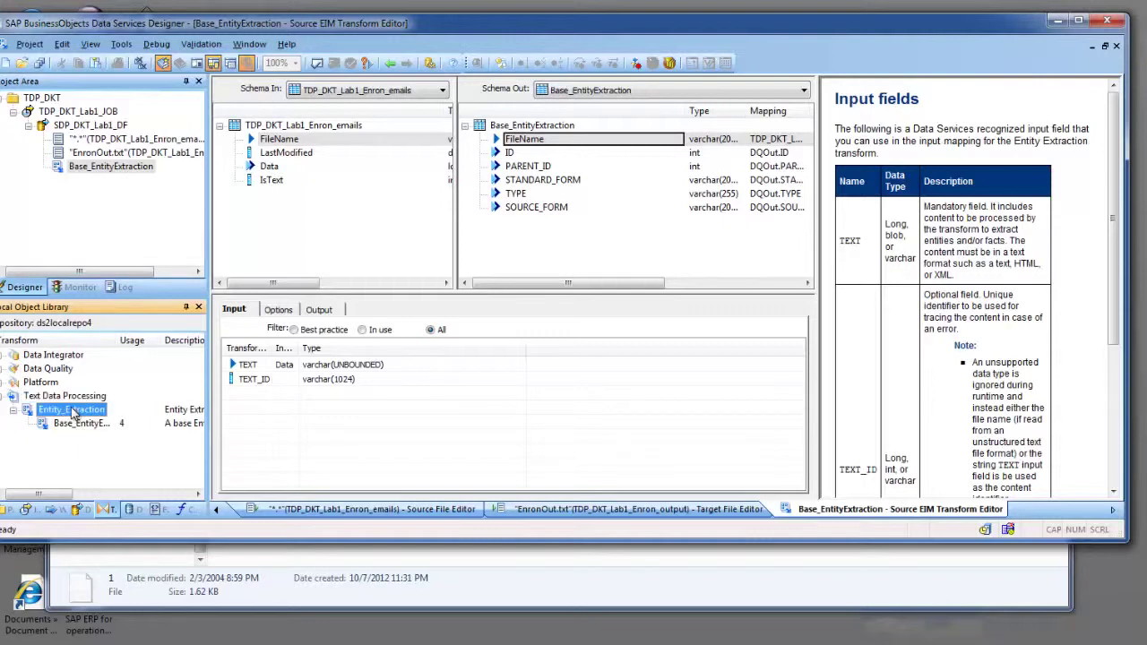
left_click(88, 423)
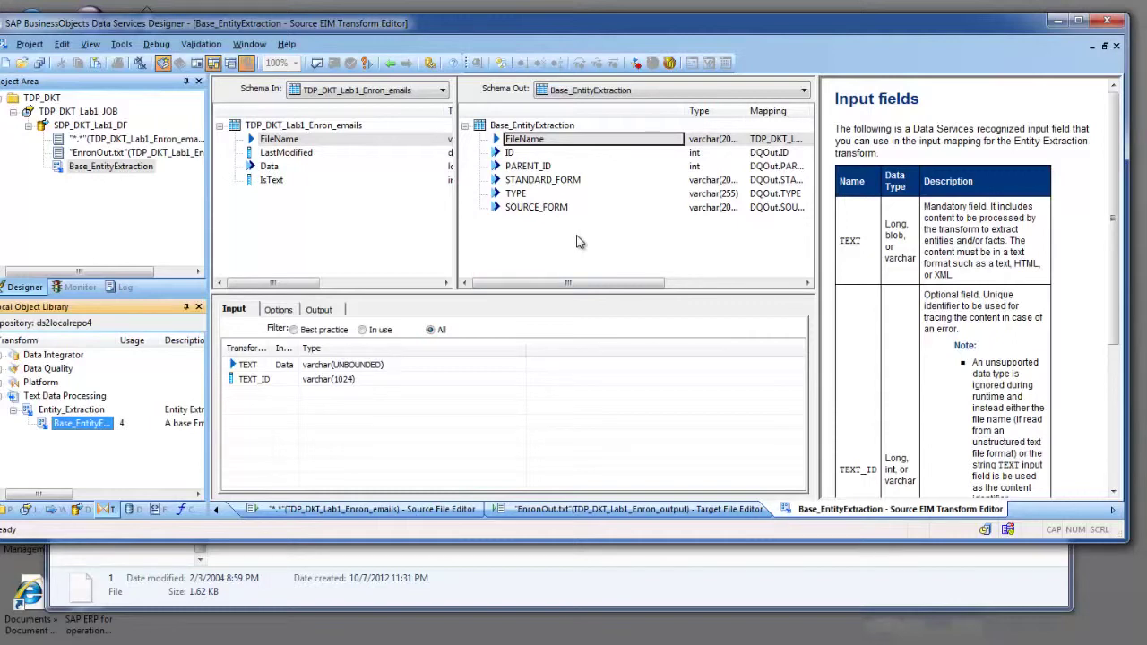
Step: Review the SDP_DKT_Lab1_DF data flow diagram, opening the Base_EntityExtraction transform from it and returning to the diagram
left_click(99, 125)
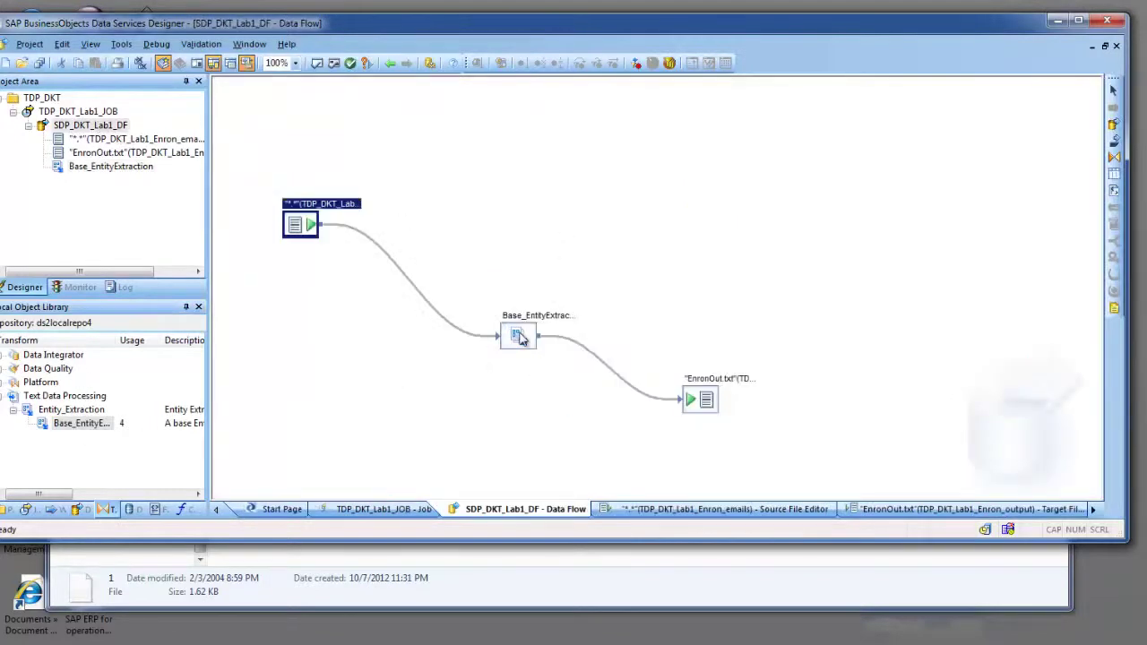
double_click(520, 336)
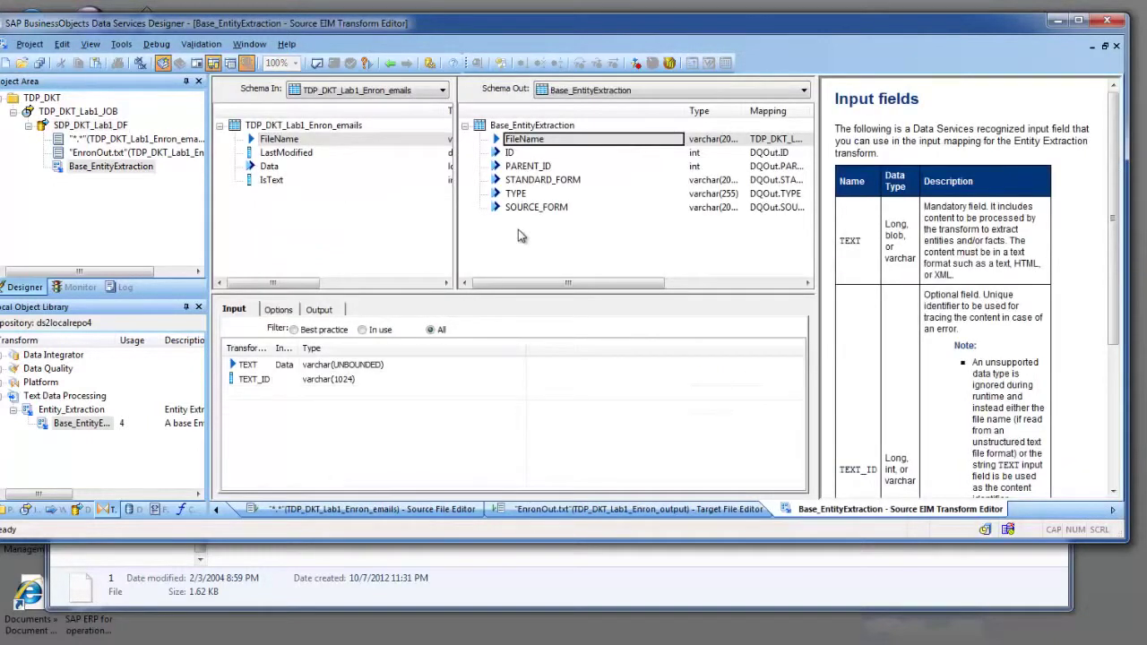
left_click(86, 127)
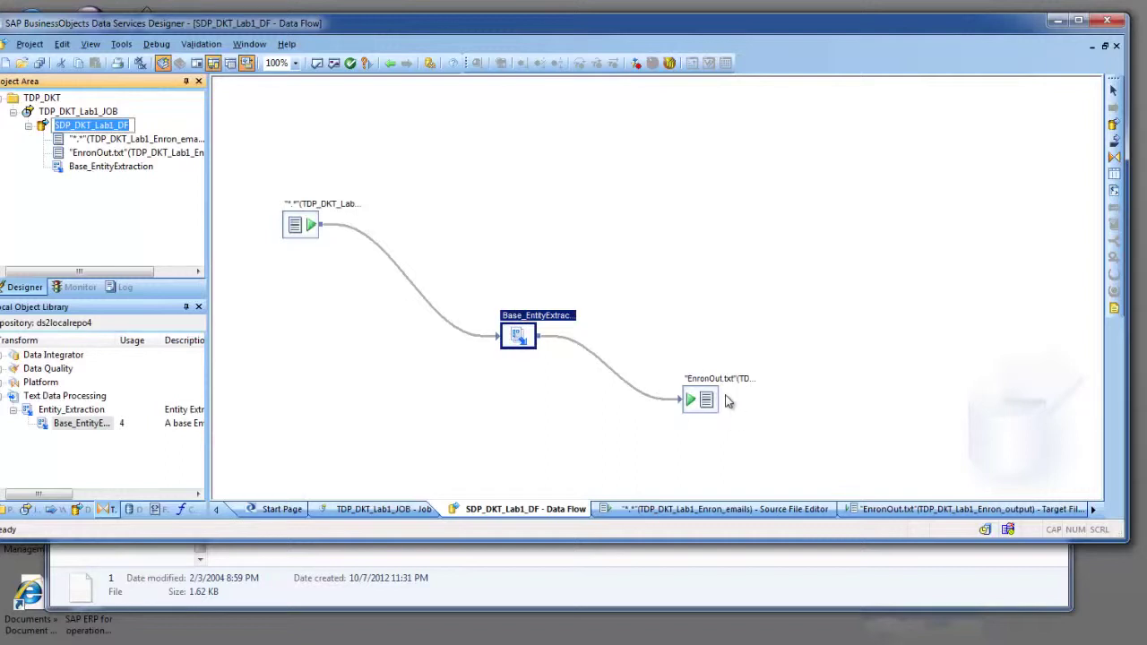
left_click(809, 426)
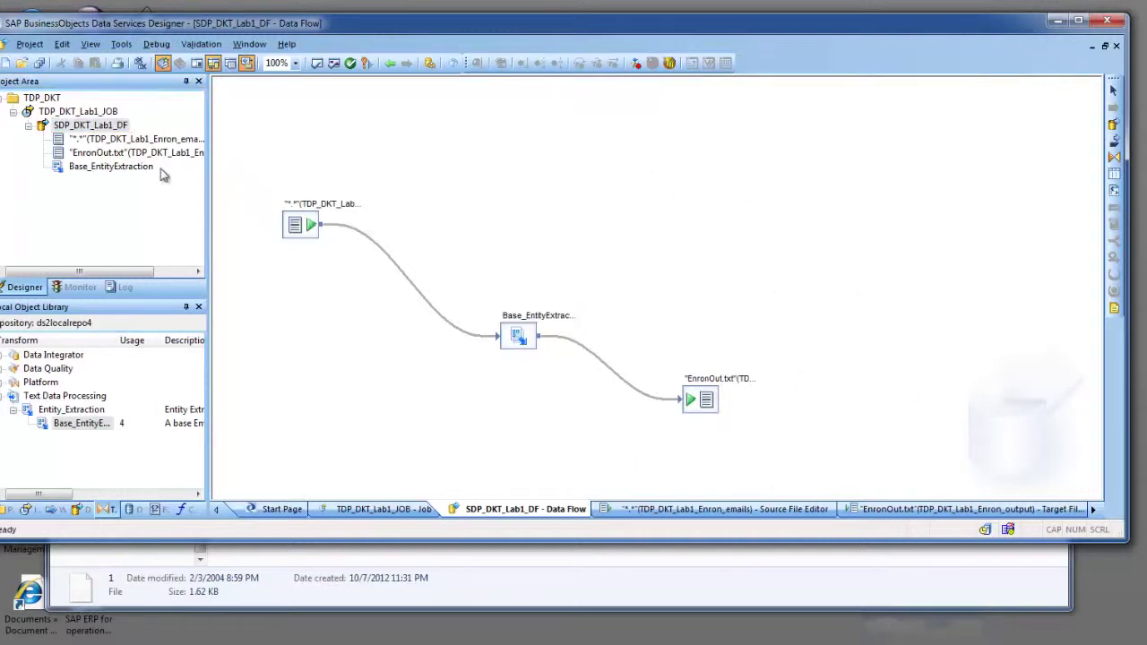
Step: Reopen Base_EntityExtraction and examine how the source's Data field maps to the TEXT input field
double_click(112, 168)
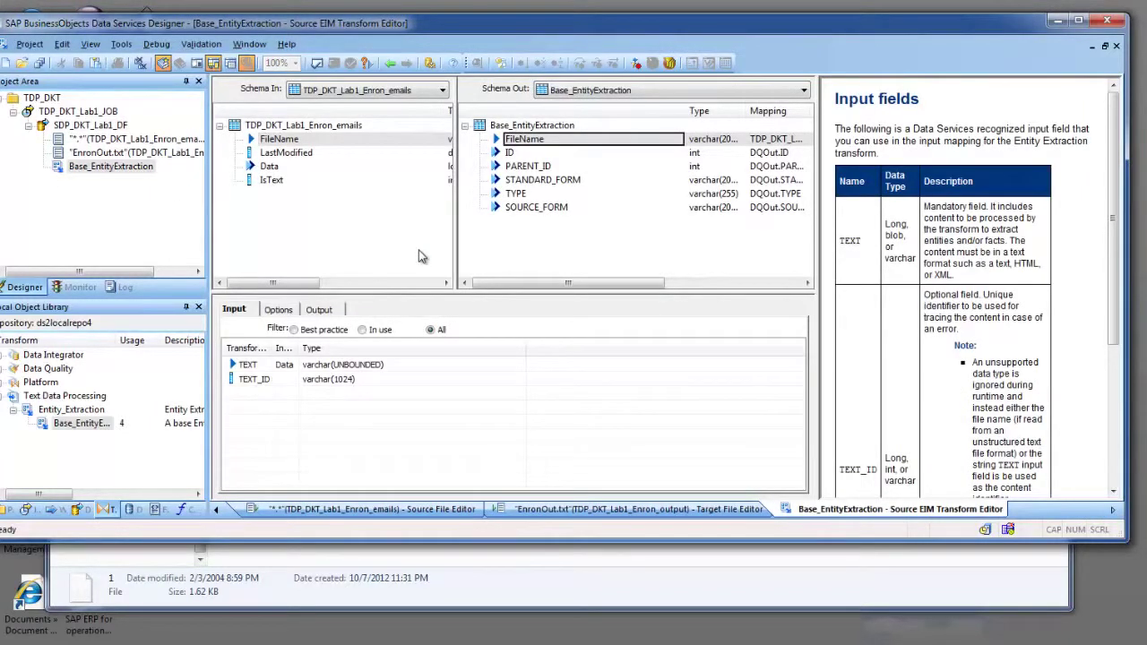
left_click_drag(539, 25, 552, 28)
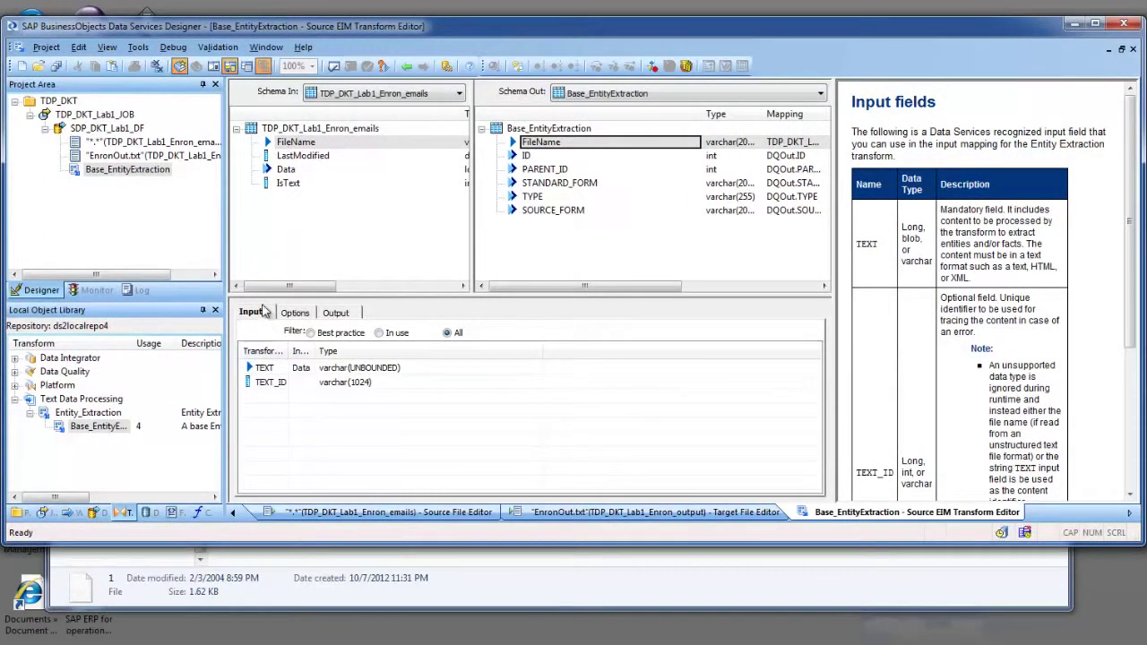
left_click(279, 170)
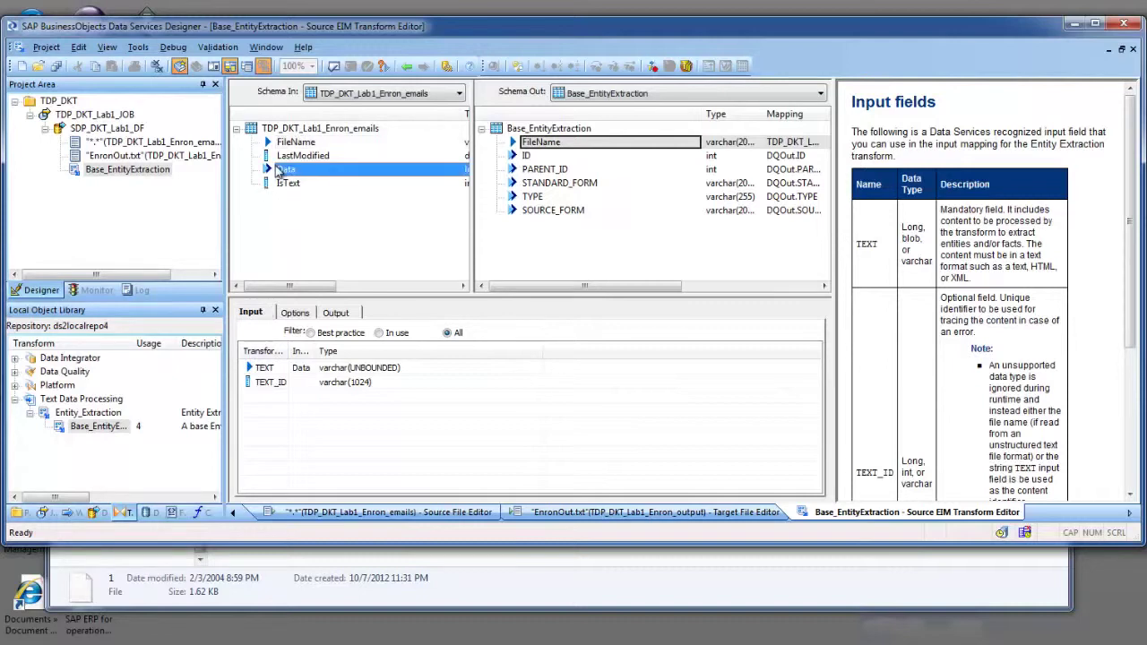
left_click(265, 369)
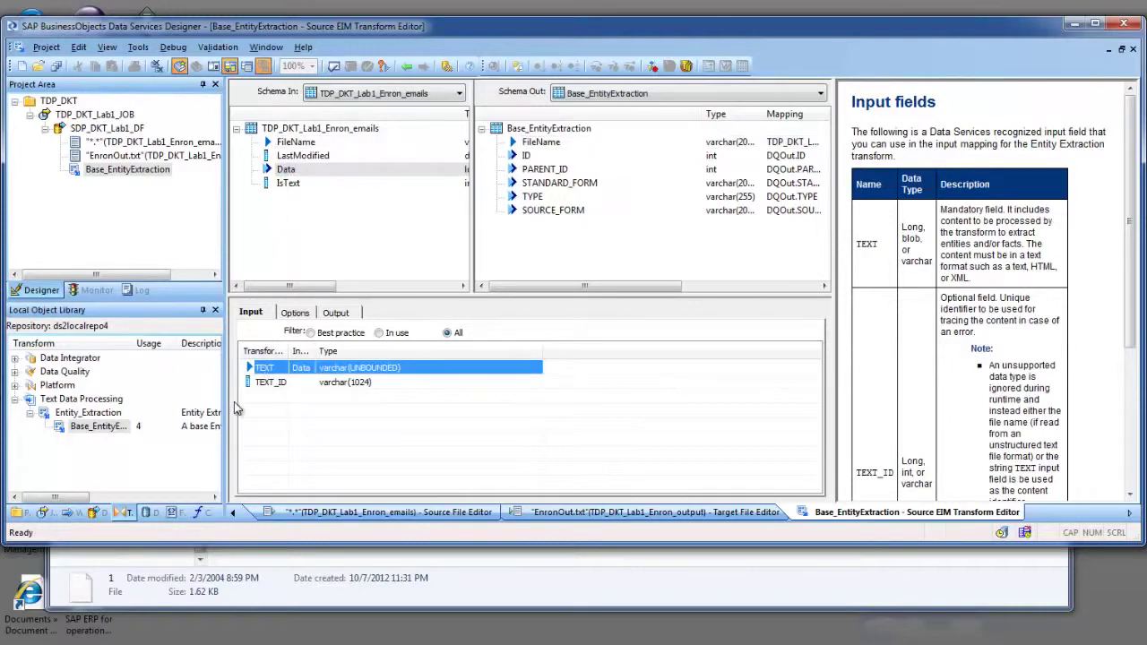
Step: Review the transform's options, covering Language, the Filter By Entity Types value list, and the dictionary and rule settings
left_click(296, 314)
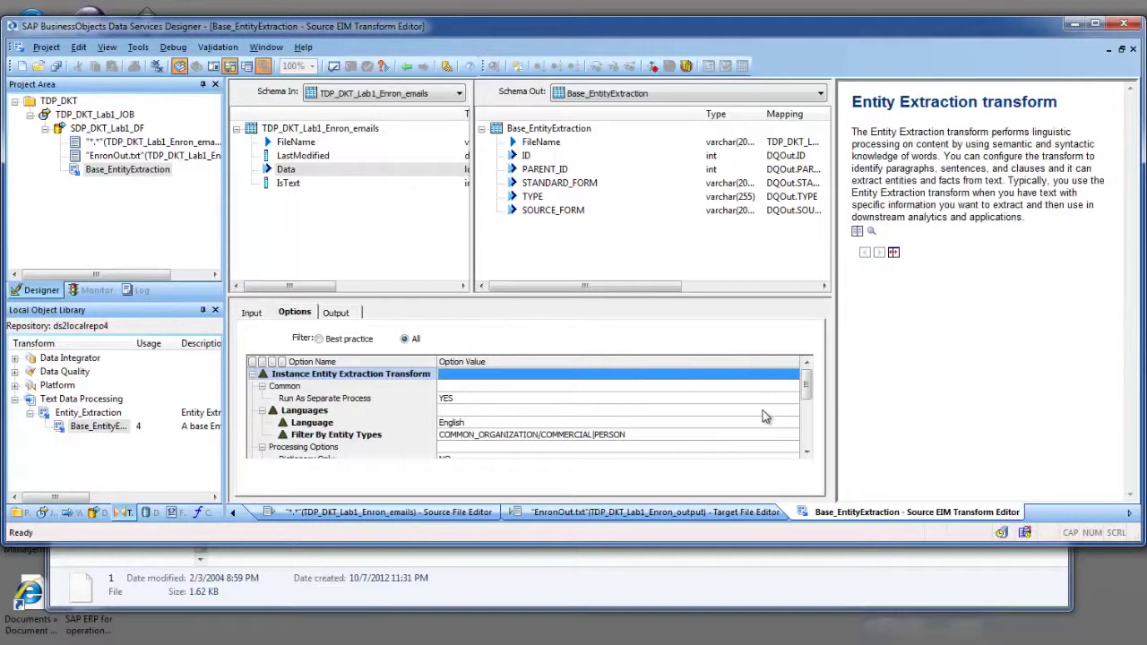
mouse_move(805, 387)
left_mouse_down()
mouse_move(818, 427)
mouse_move(818, 394)
left_mouse_up()
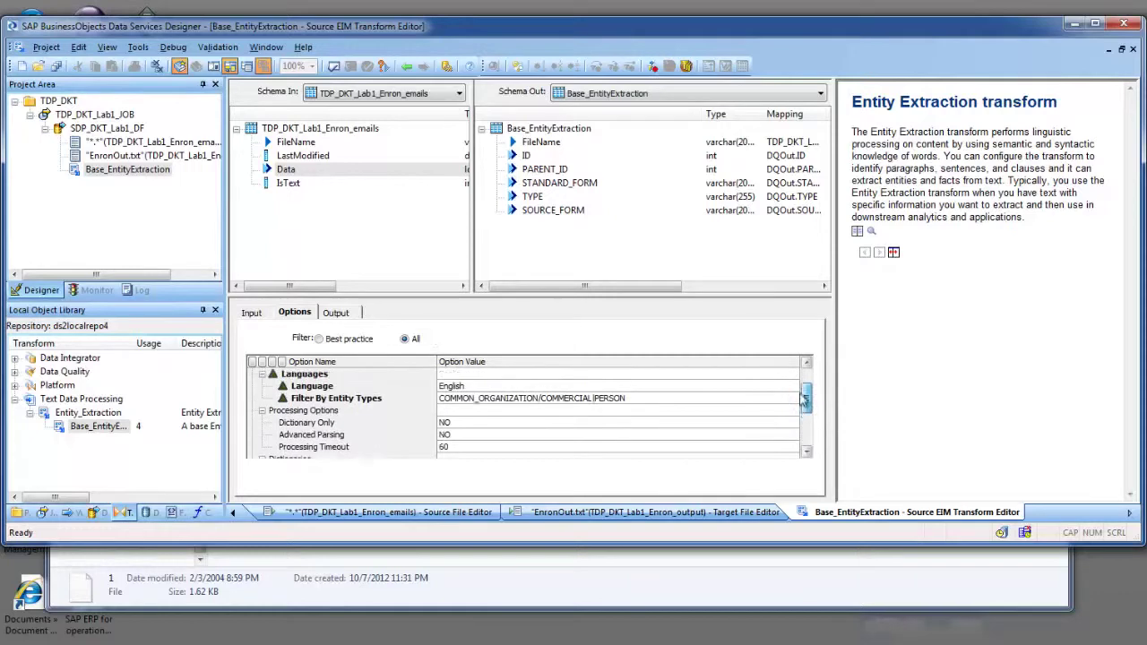
left_click(483, 388)
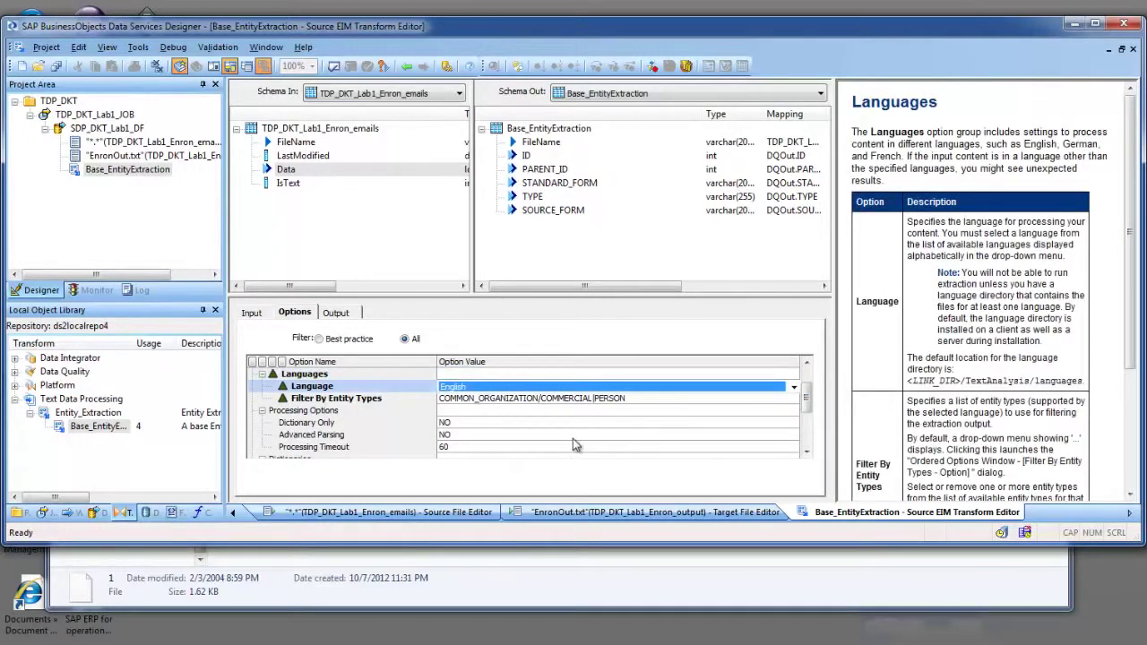
left_click(676, 400)
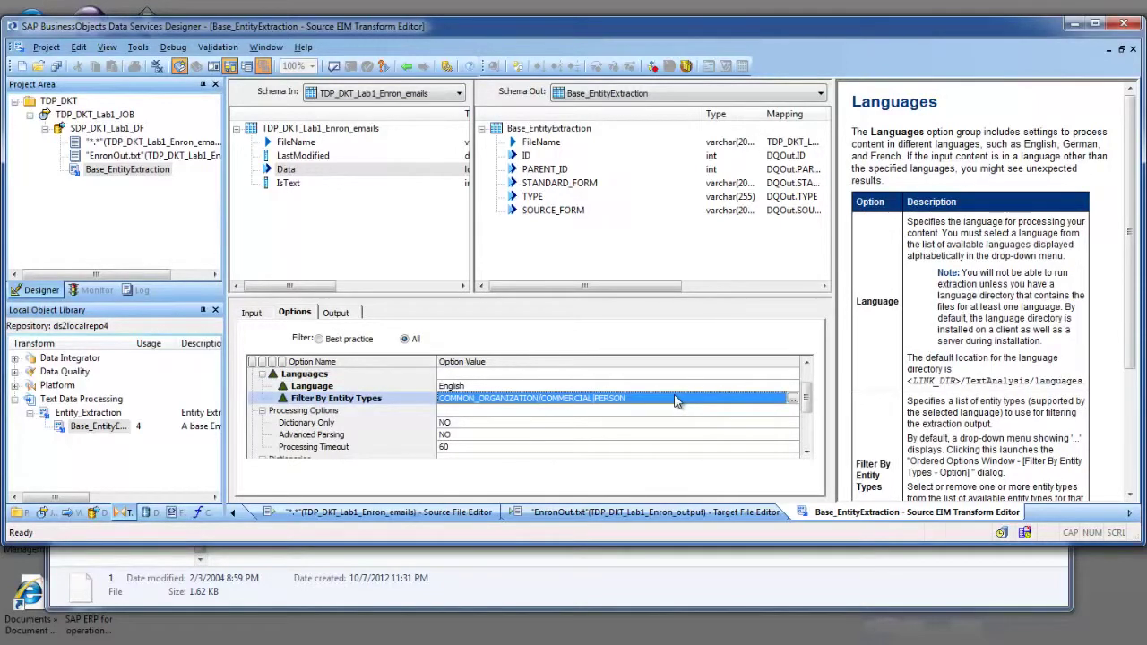
left_click(792, 399)
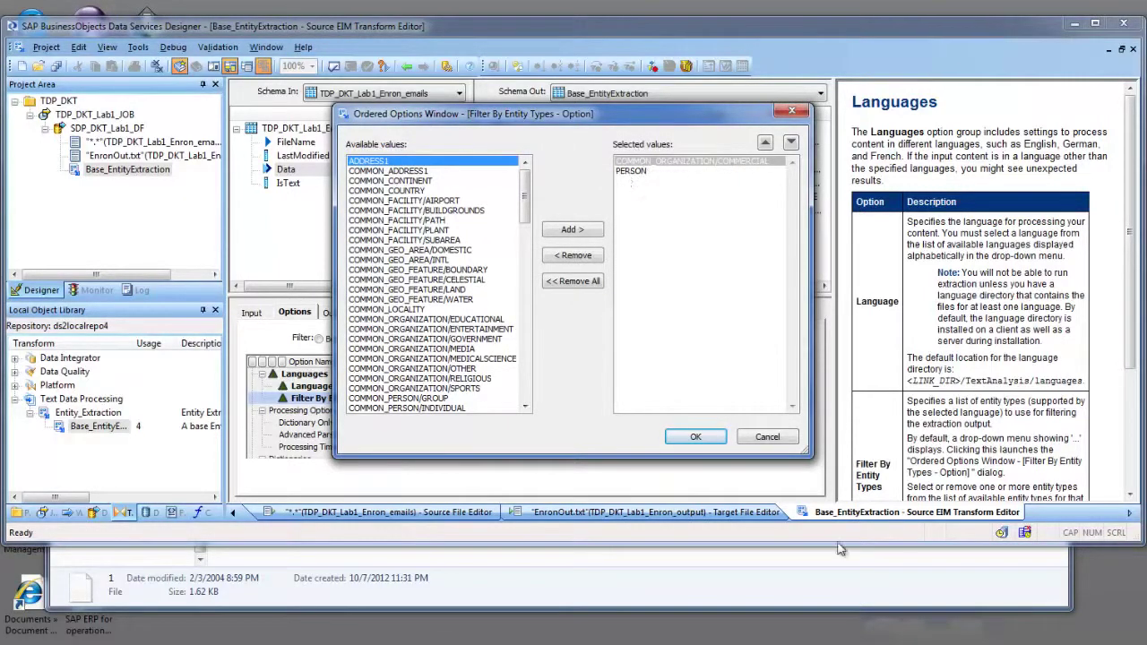
left_click(788, 443)
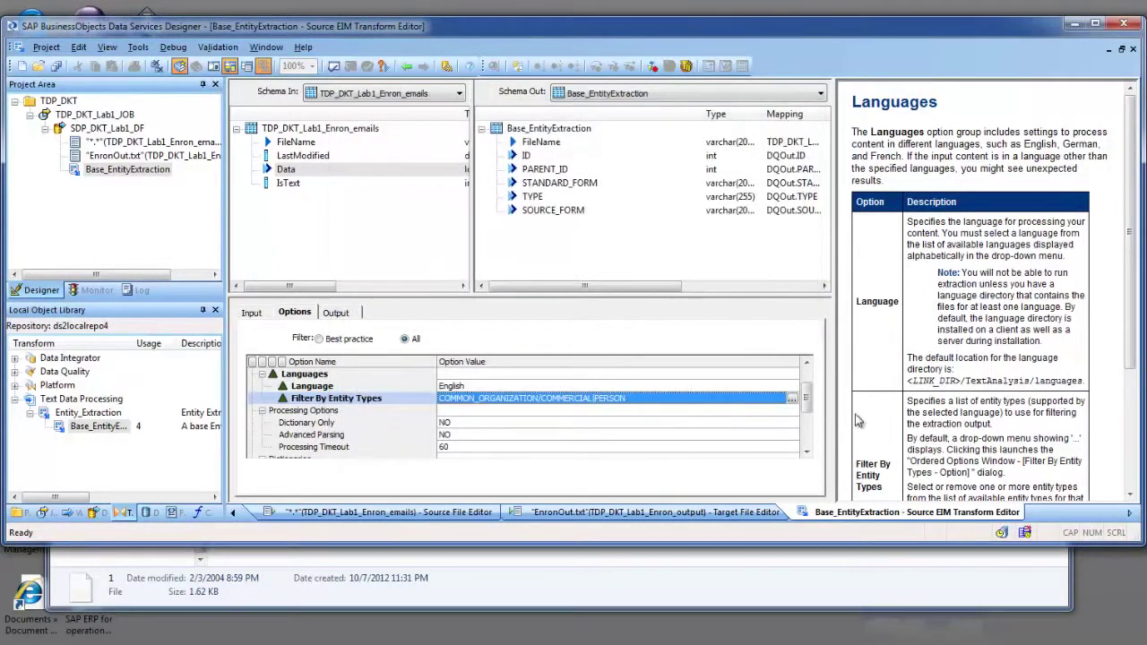
left_click_drag(811, 402, 817, 443)
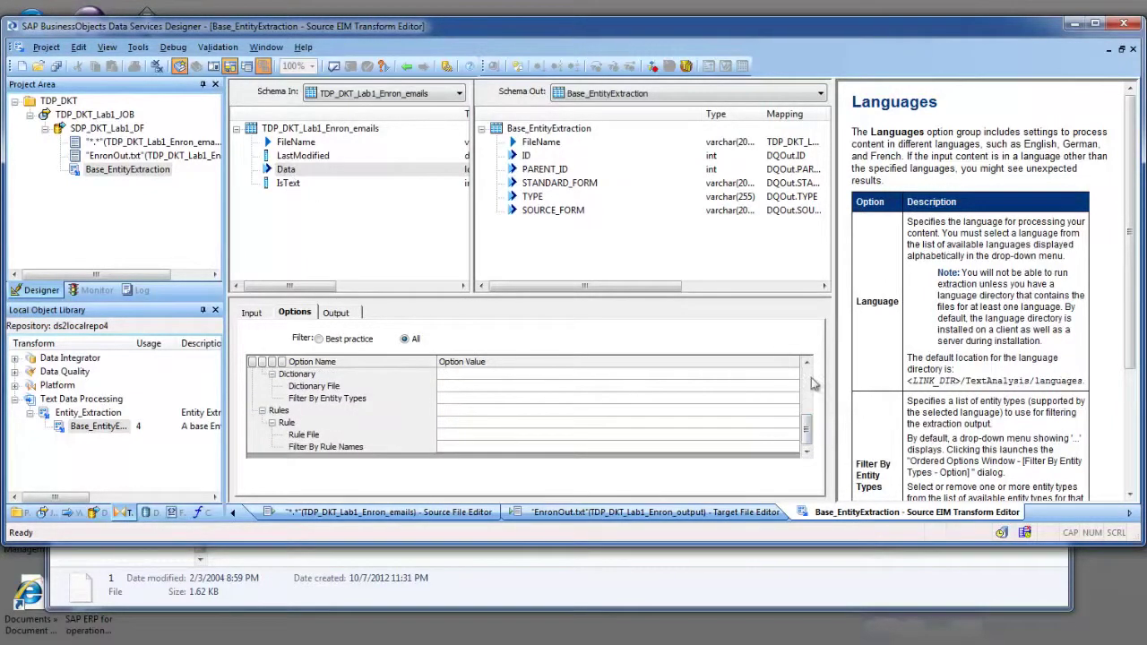
Step: Show the transform's output fields, remove the ID field from the output schema and add it back
left_click(340, 314)
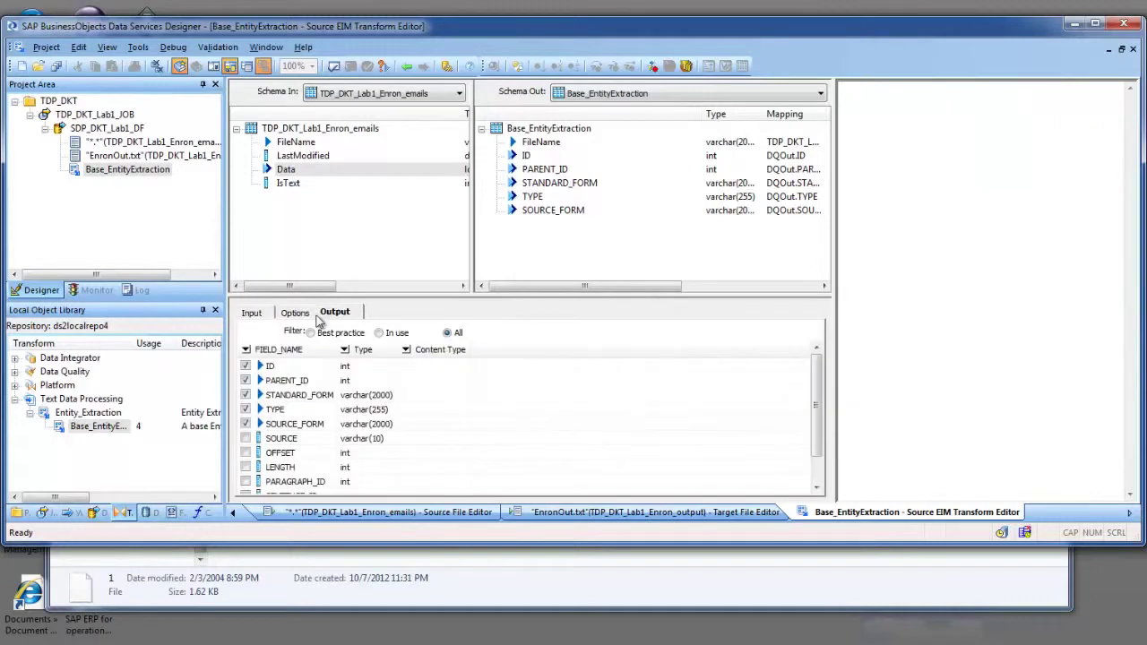
left_click(280, 367)
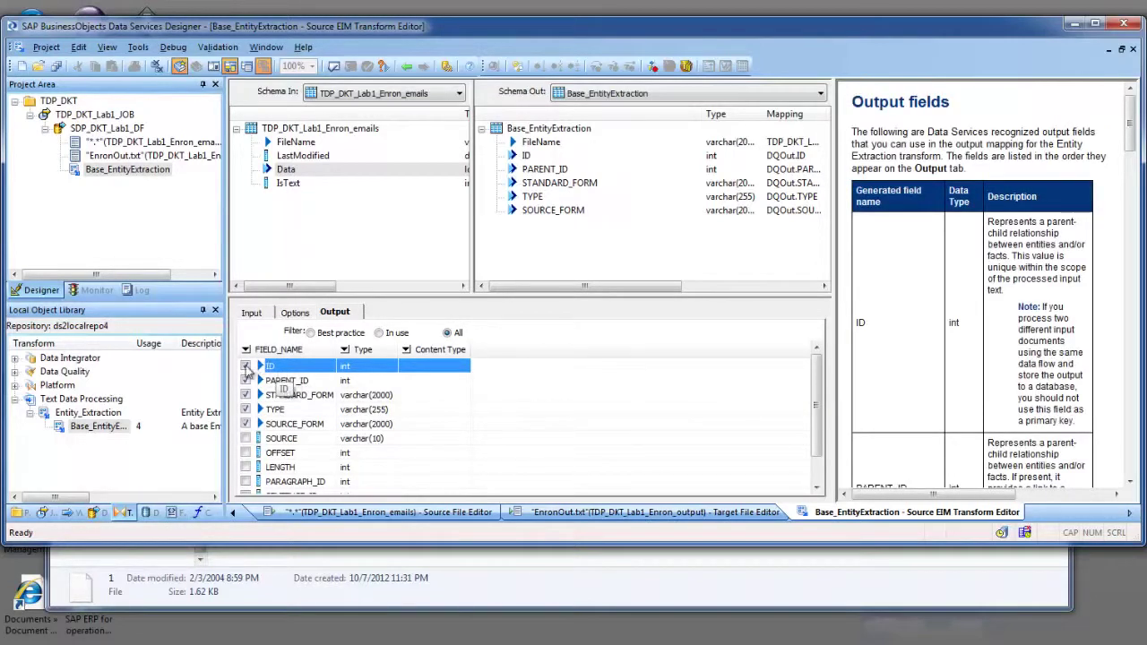
left_click(247, 367)
left_click(247, 366)
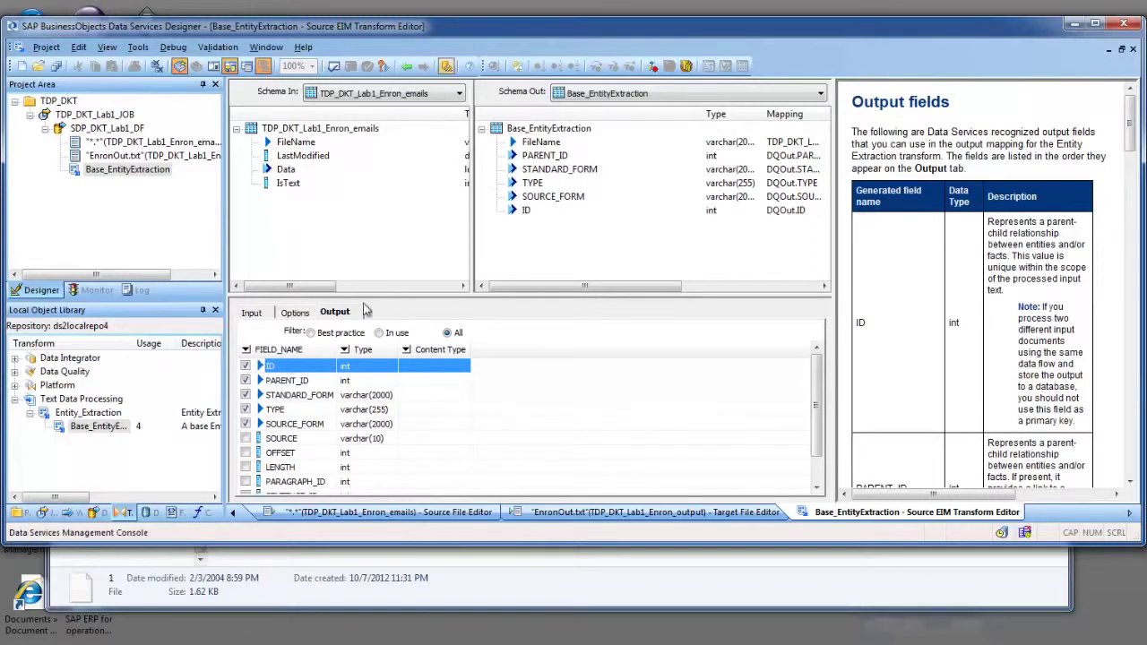
Step: Examine the PARENT_ID, STANDARD_FORM, TYPE and SOURCE_FORM output fields one after another
left_click(282, 382)
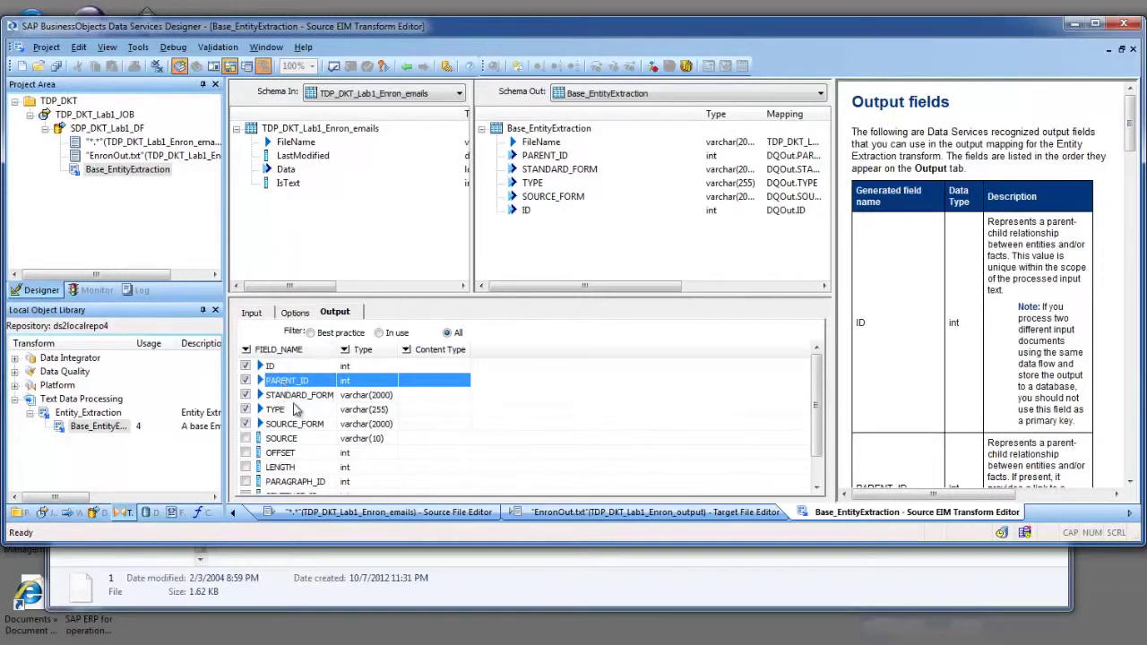
left_click(300, 396)
left_click(279, 412)
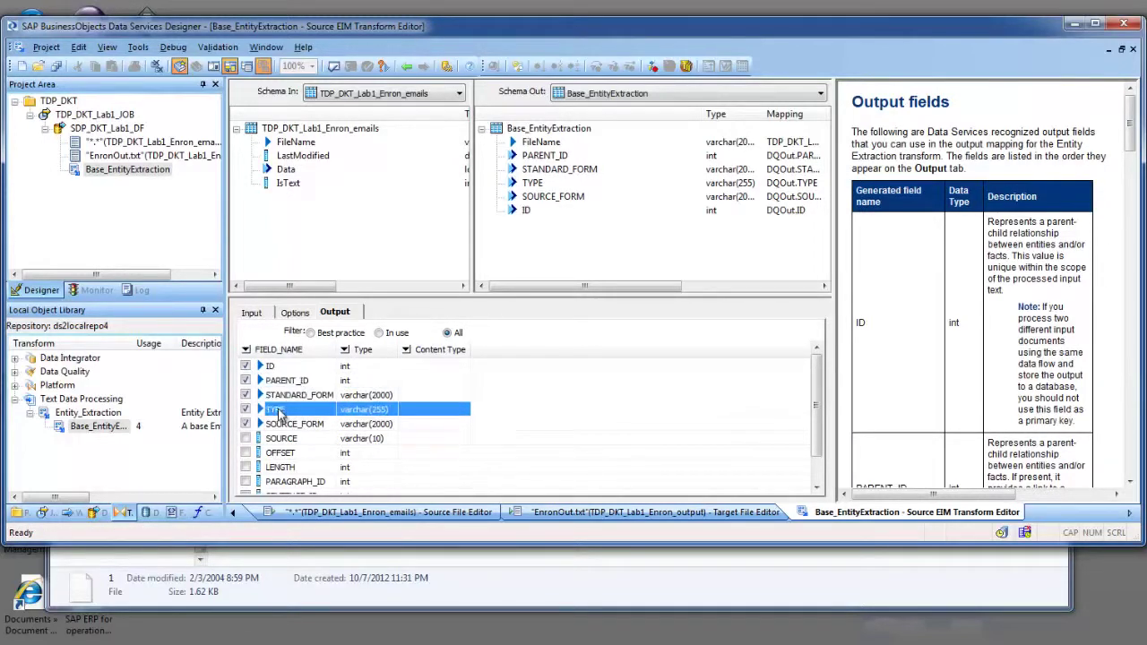
left_click(285, 425)
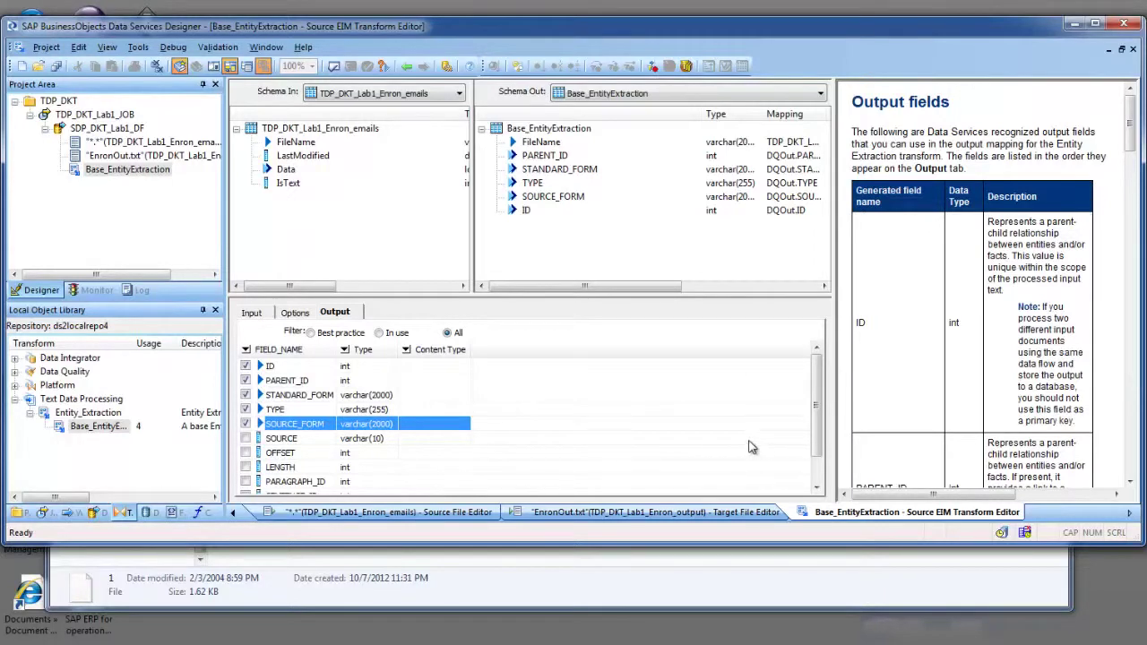
Step: Execute TDP_DKT_Lab1_JOB, saving the changed data flow and keeping the default execution properties, and check the final entry of the job log
left_click(105, 129)
left_click(104, 116)
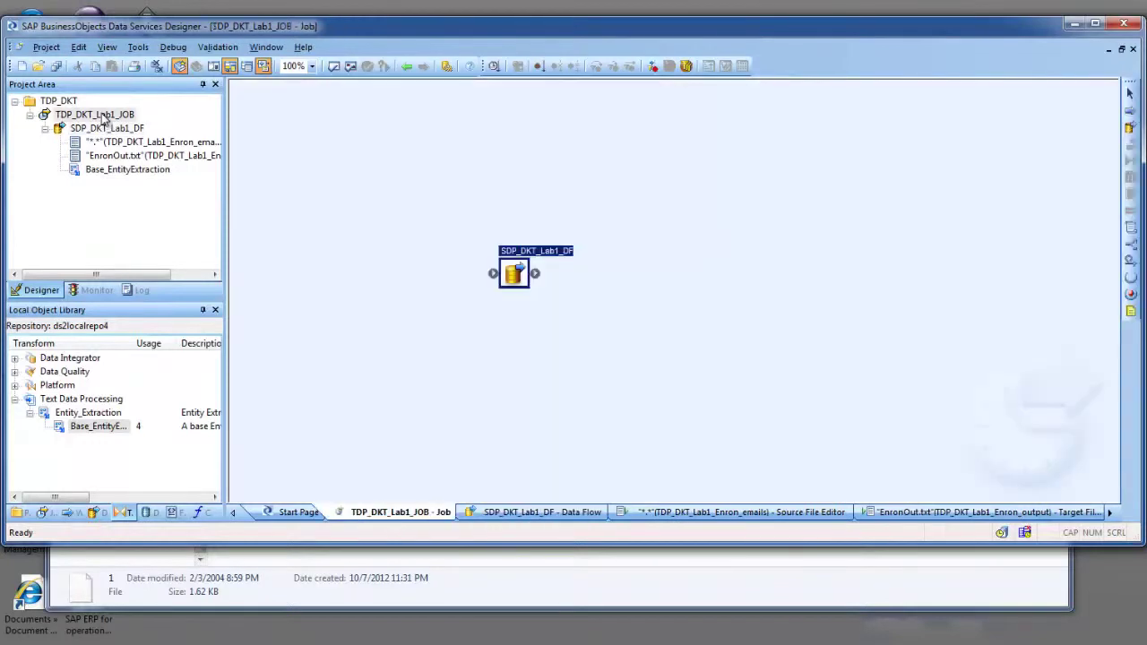
right_click(105, 117)
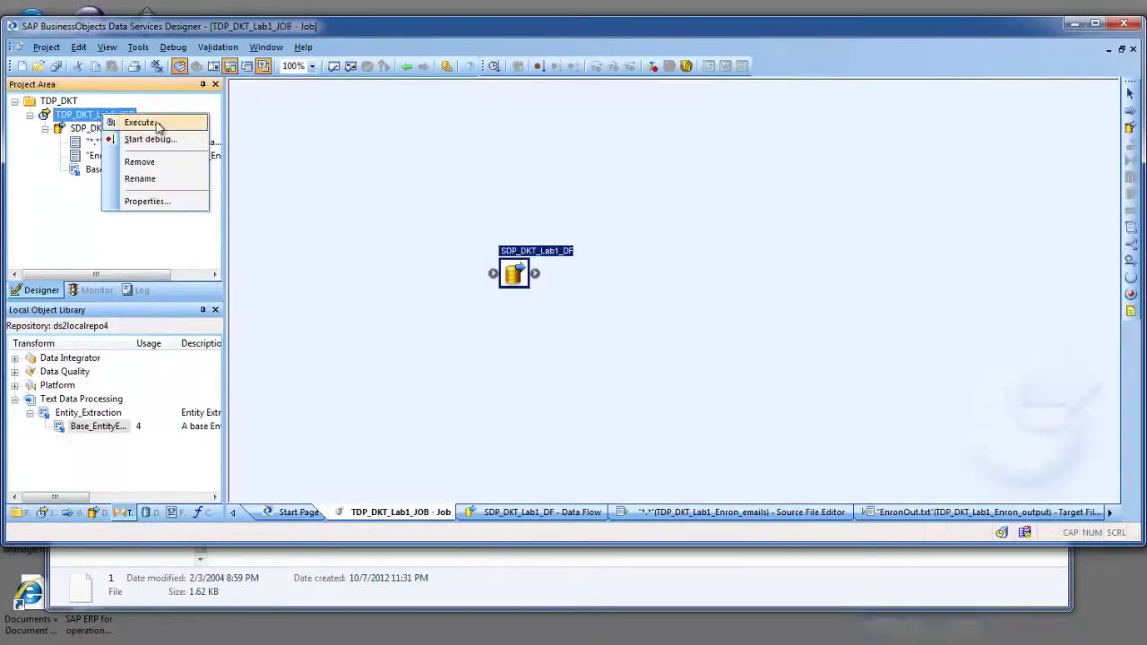
left_click(156, 124)
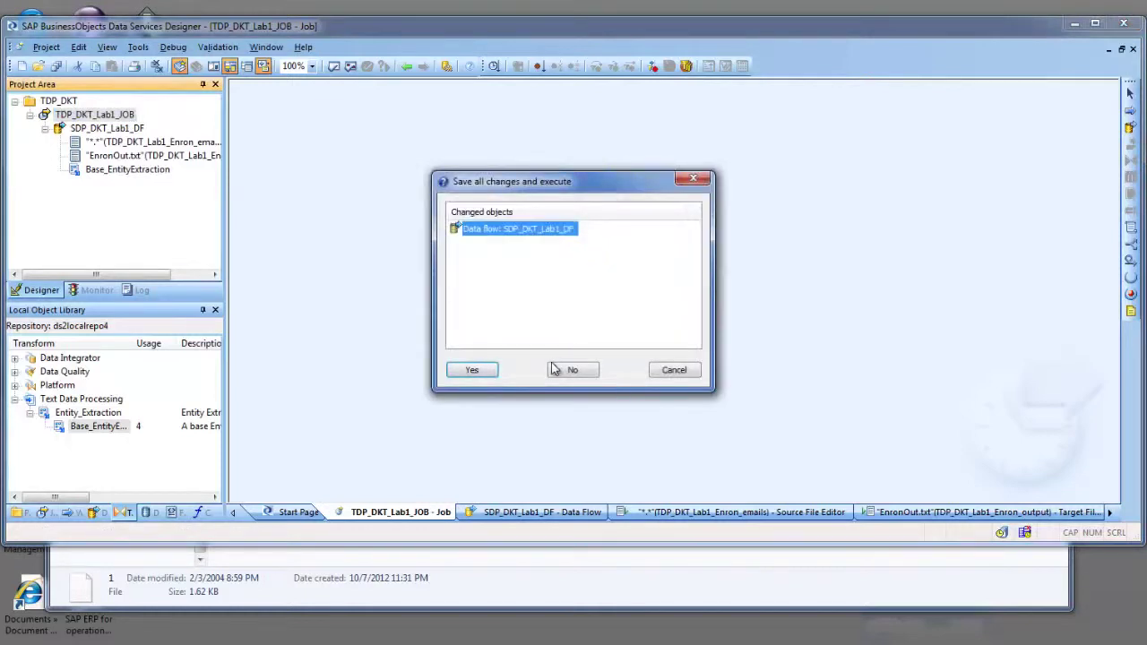
left_click(474, 376)
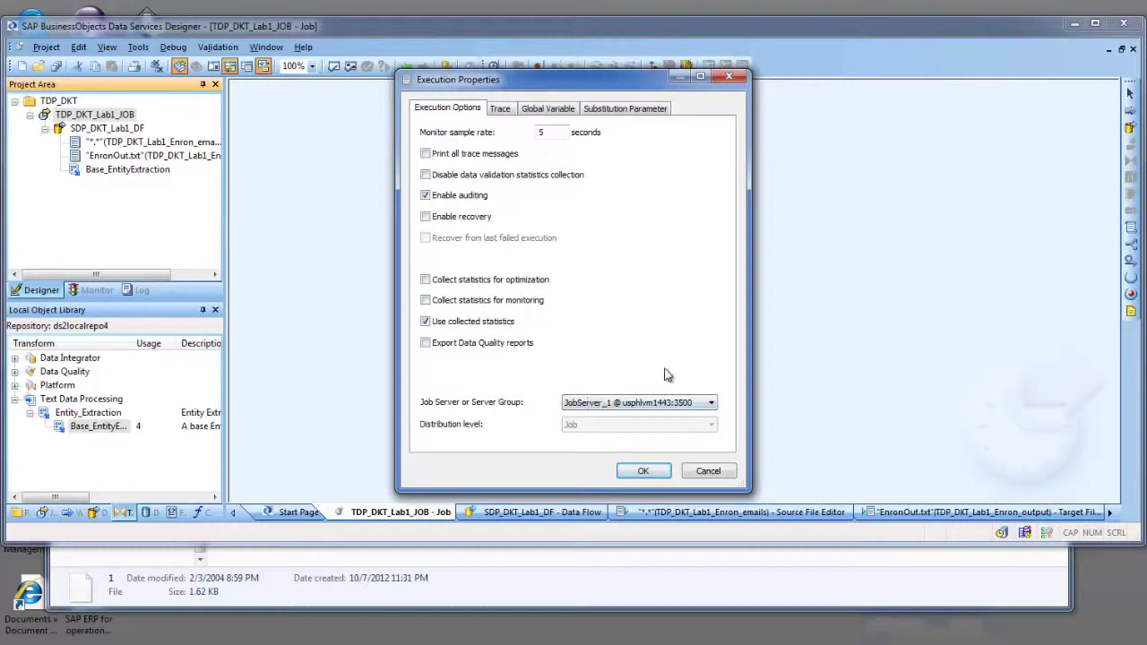
left_click(658, 474)
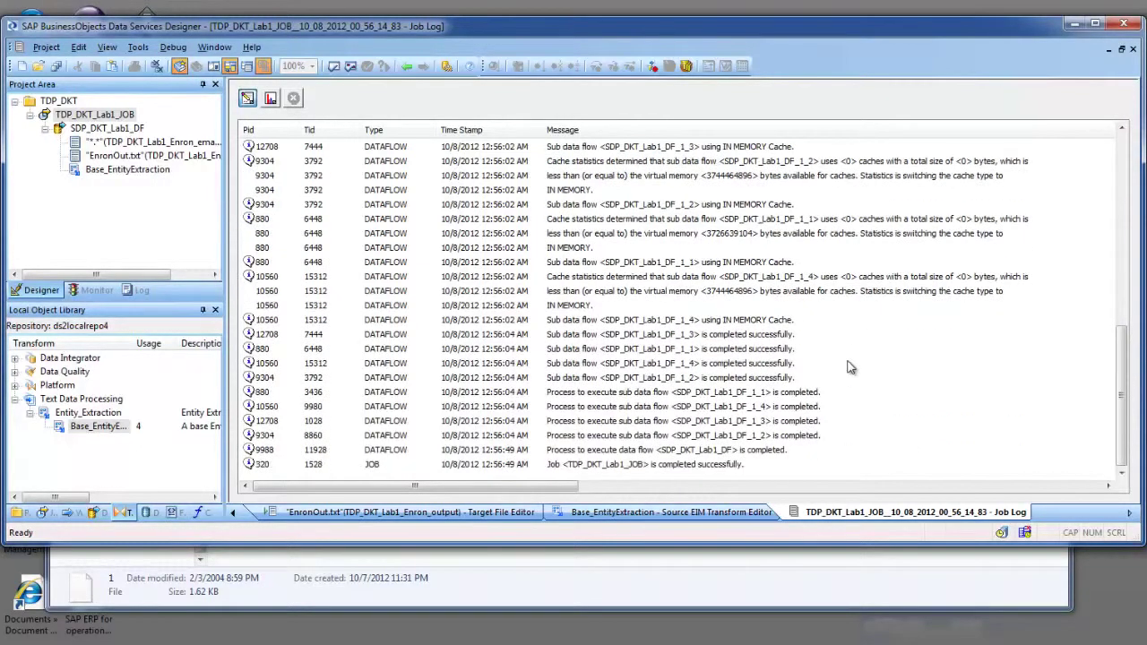
left_click(657, 464)
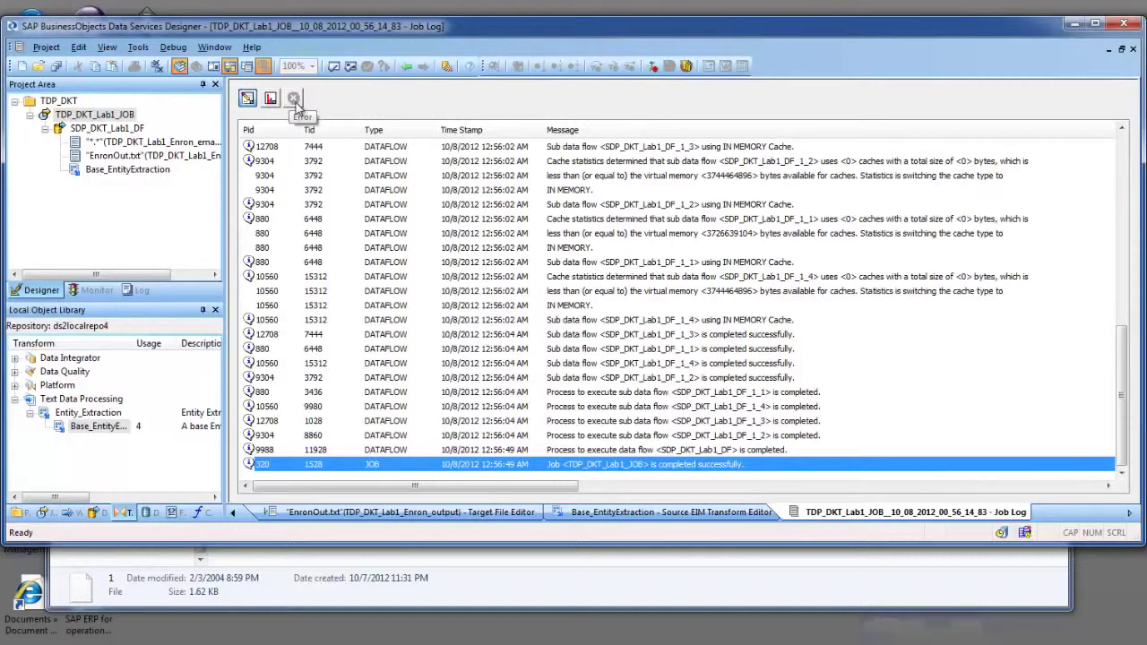
Step: Reopen the EnronOut.txt target file and inspect the choices for its Root directory without changing it
left_click(466, 609)
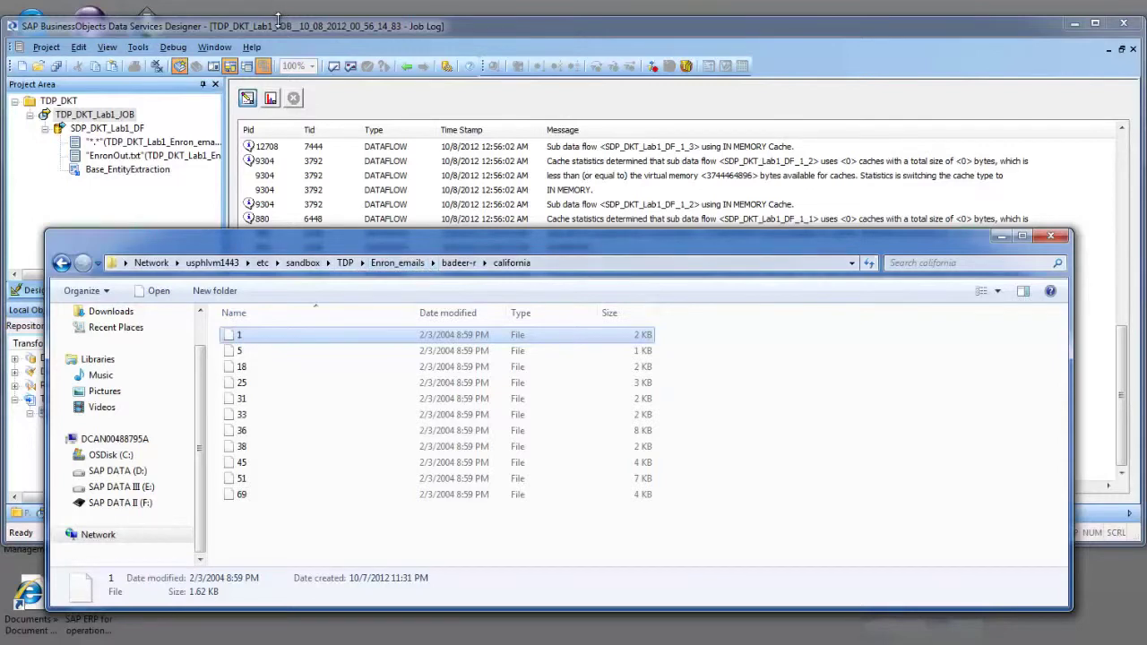
left_click(115, 172)
double_click(139, 156)
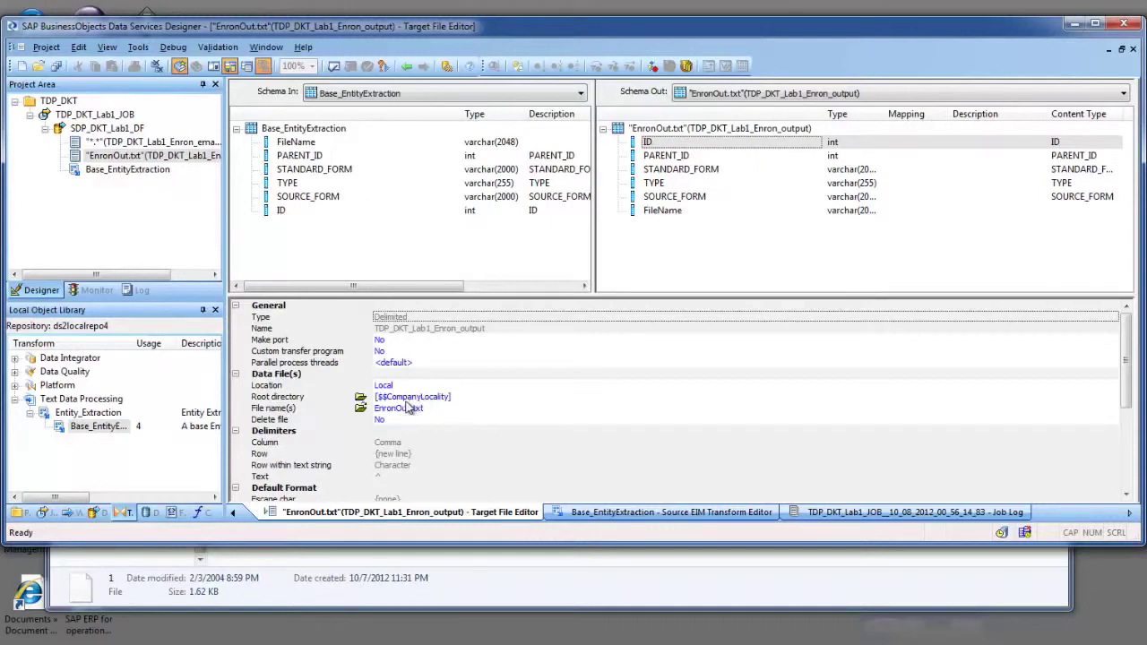
left_click(462, 398)
left_click(1113, 398)
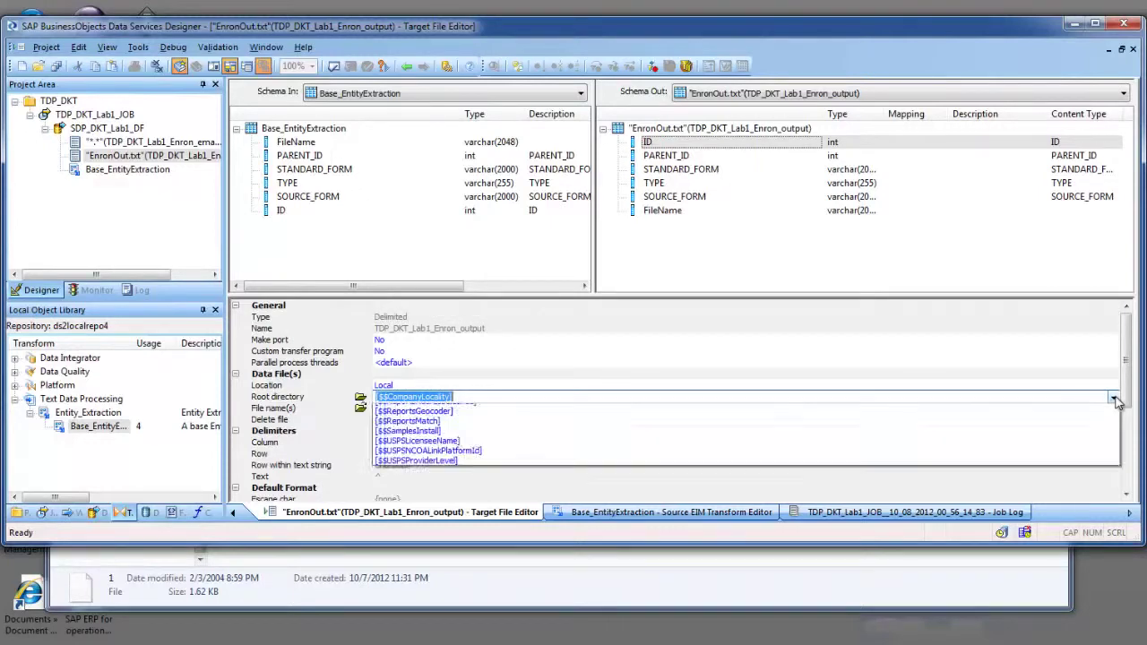
left_click(602, 370)
left_click(547, 396)
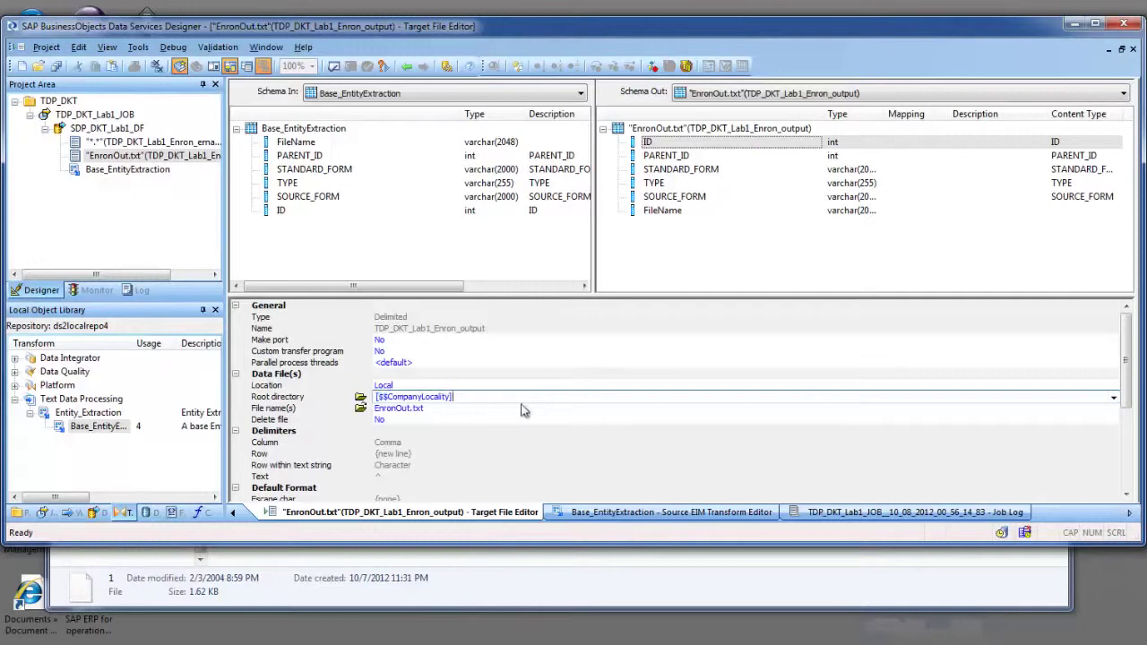
Step: Switch to Windows Explorer, open EnronOut.txt from the TDP output folder in Notepad++ and bring its window fully into view
left_click(495, 601)
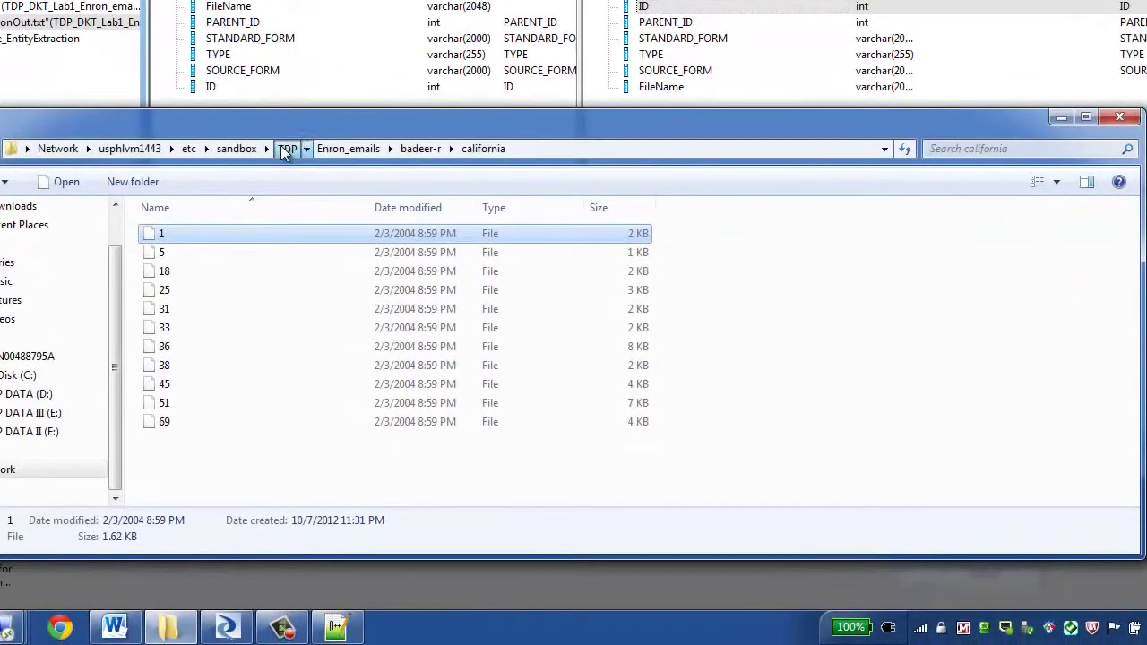
left_click(285, 152)
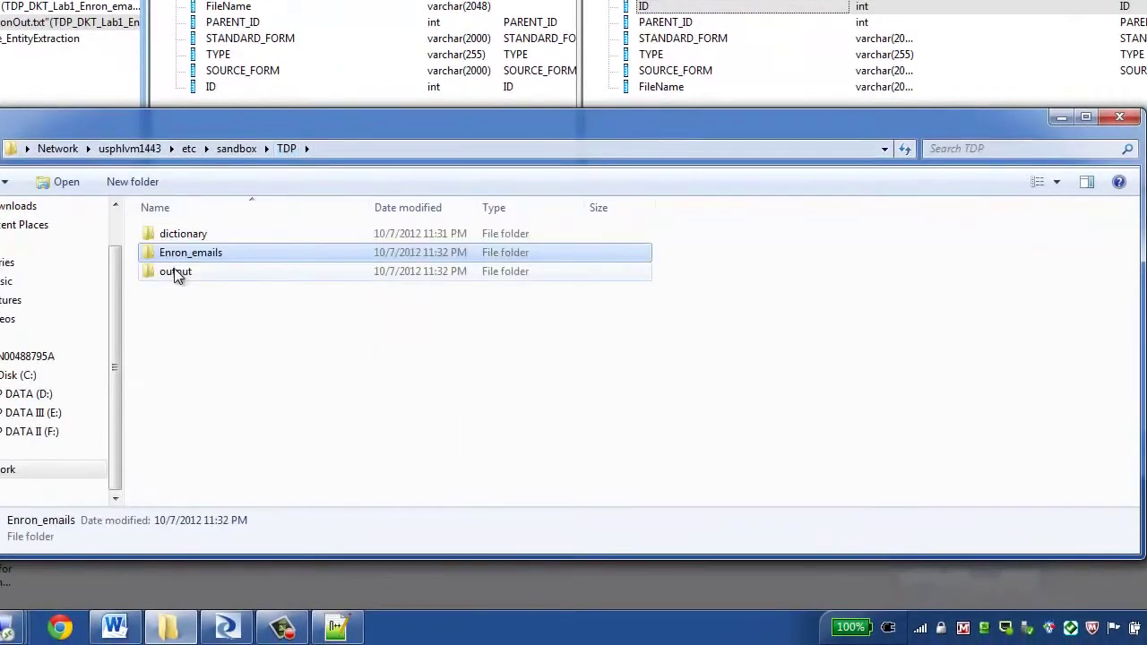
double_click(176, 276)
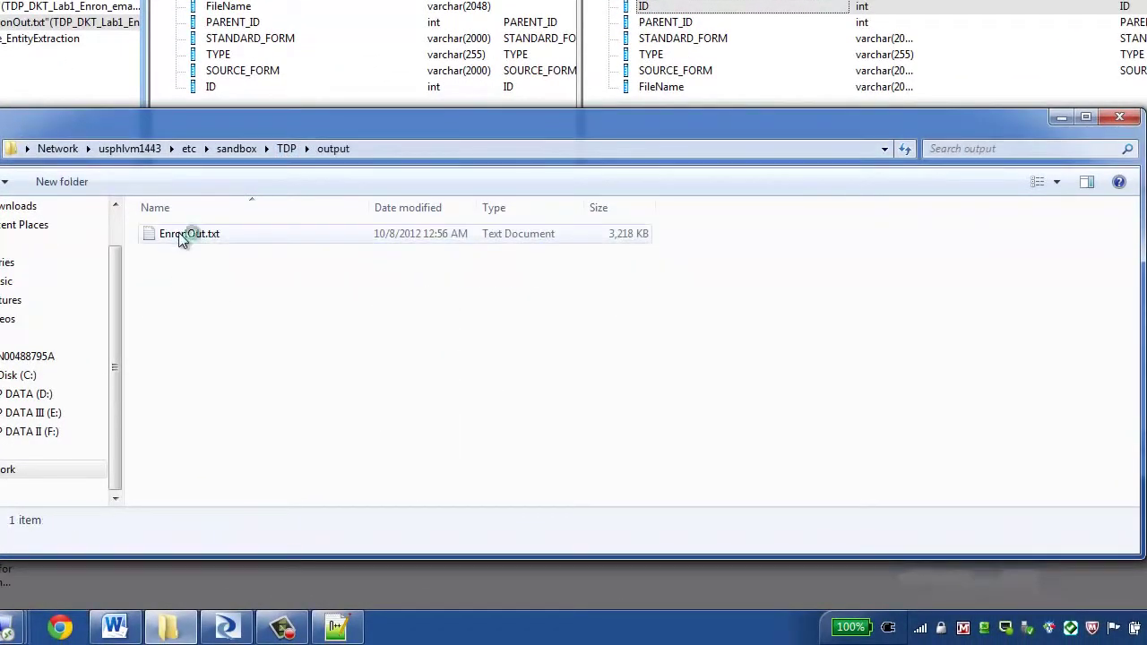
left_click(178, 233)
right_click(178, 233)
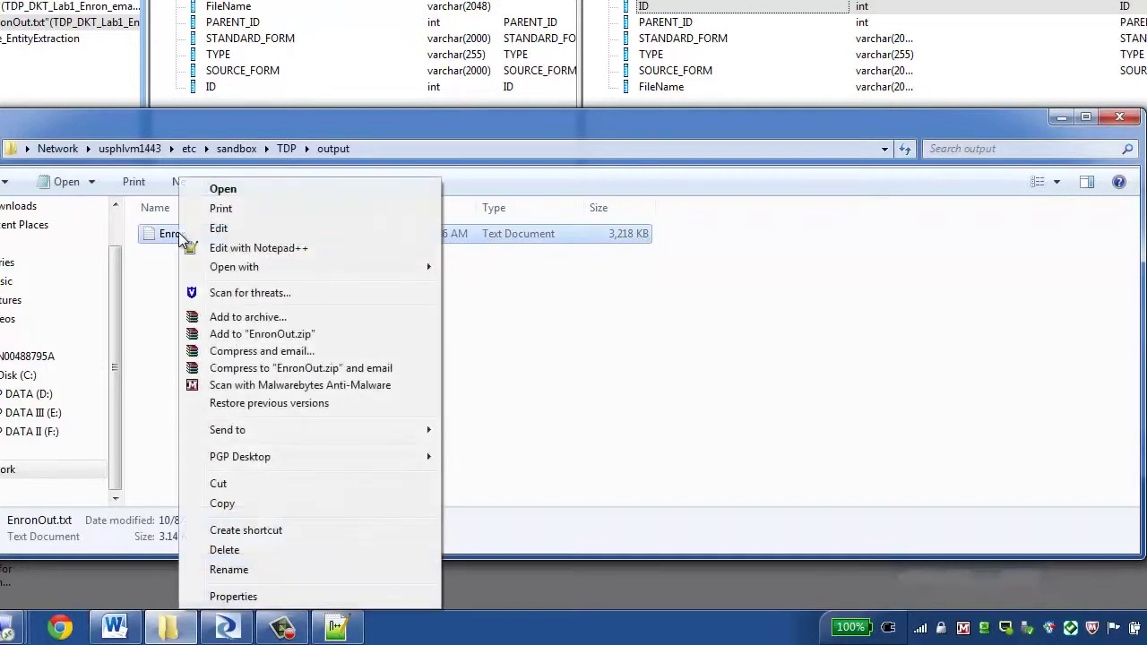
left_click(292, 248)
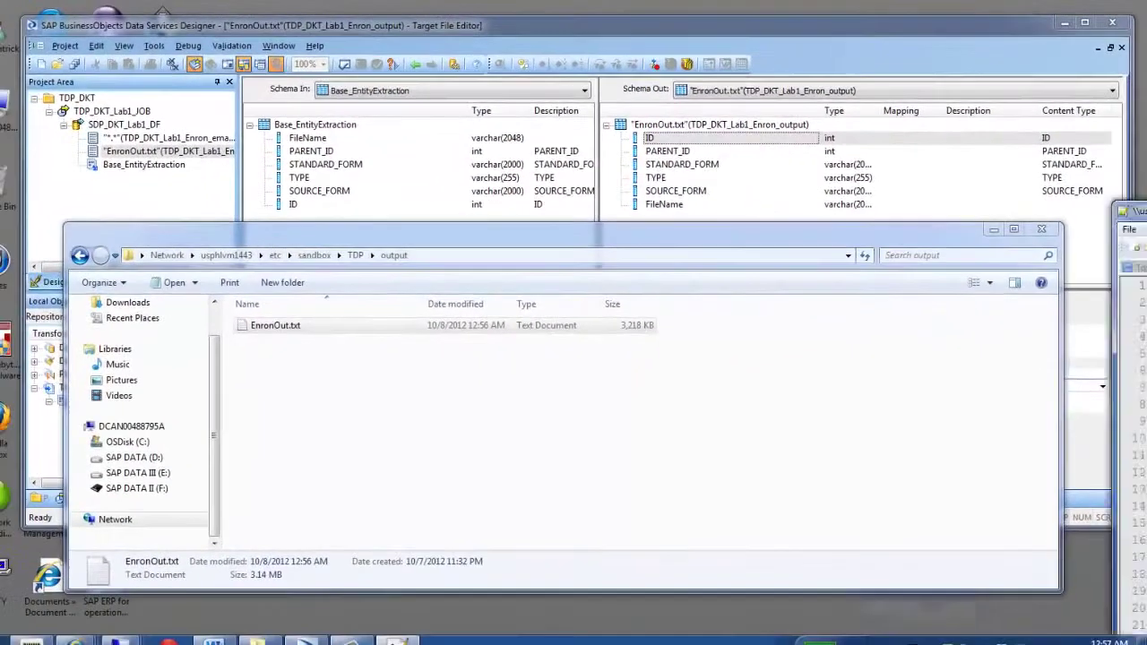
left_click_drag(1142, 213, 753, 26)
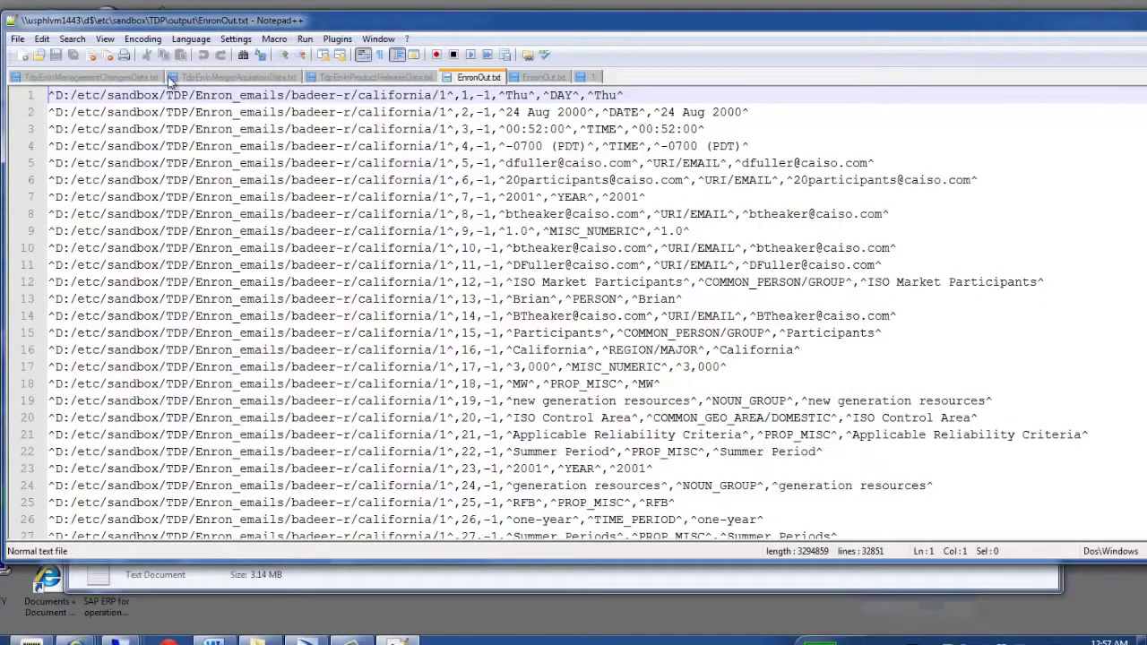
Step: Examine the extracted entities in EnronOut.txt, including the source file name, ID, parent ID, standard form, type and source form per line
left_click(416, 298)
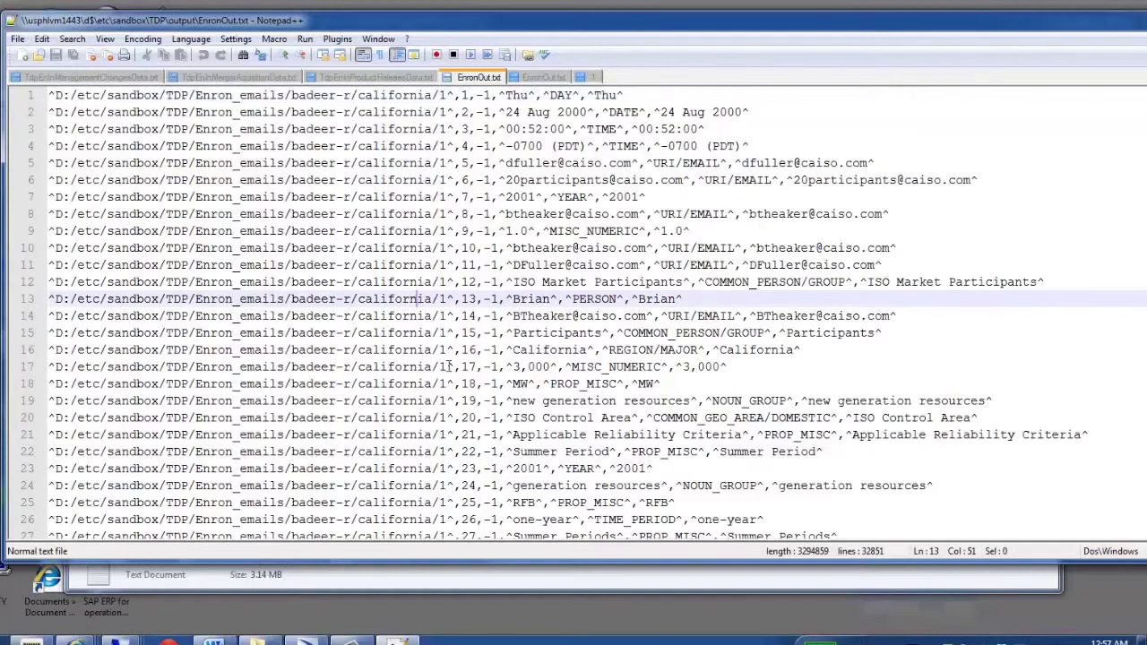
scroll(449, 368, "down", 7)
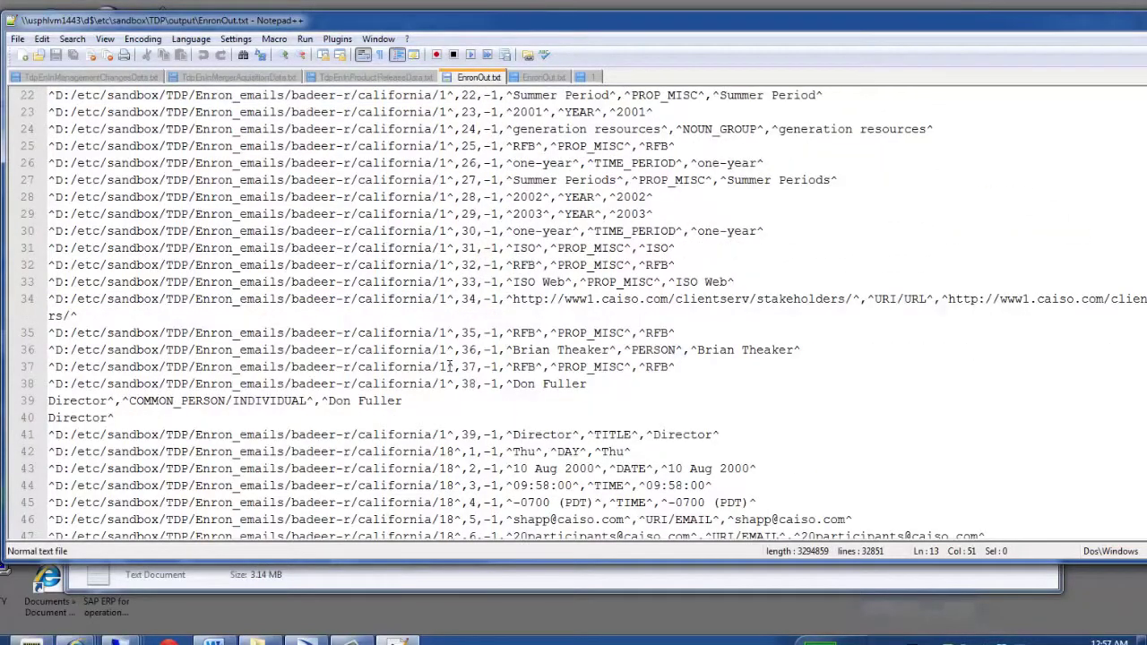
scroll(612, 272, "up", 5)
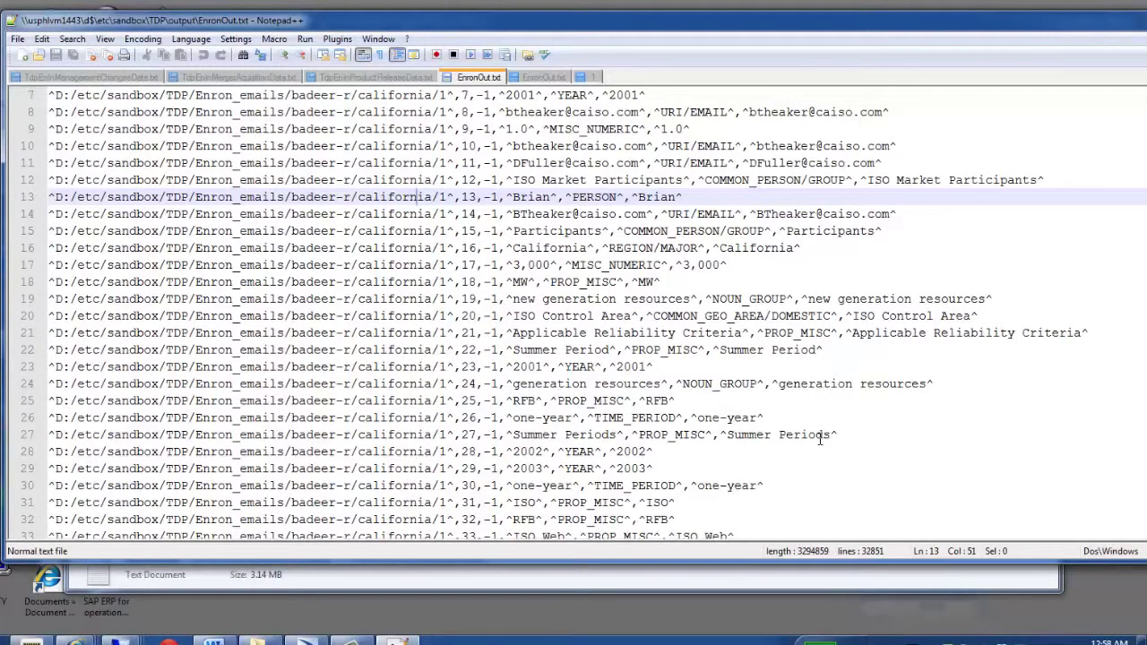
scroll(819, 438, "down", 16)
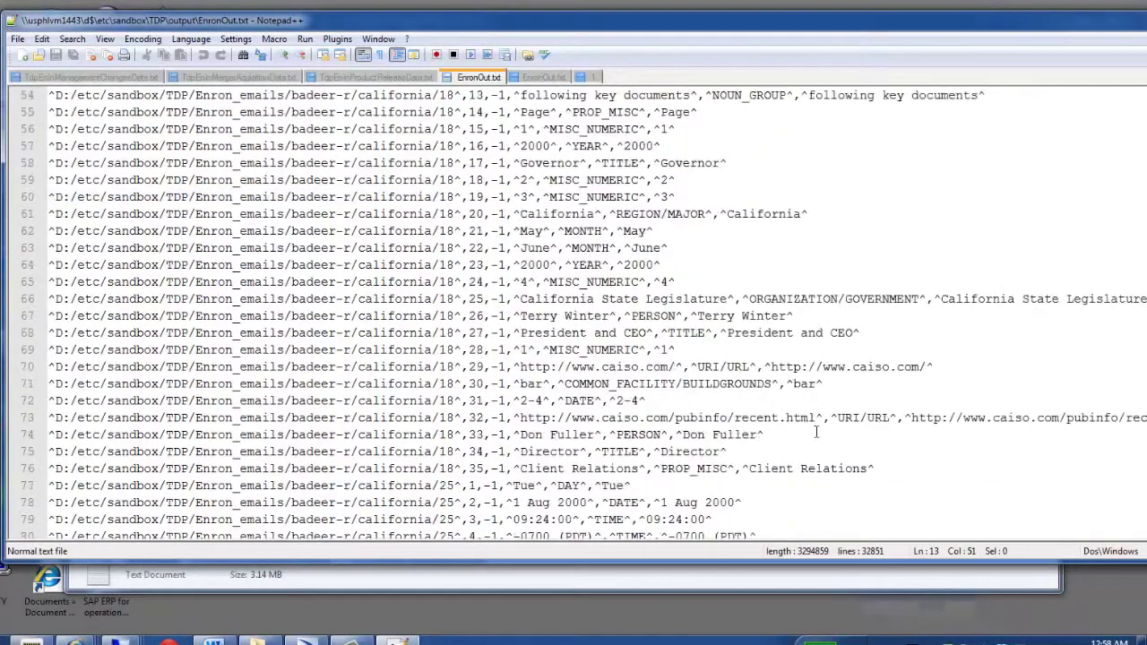
scroll(816, 432, "down", 6)
scroll(816, 433, "down", 9)
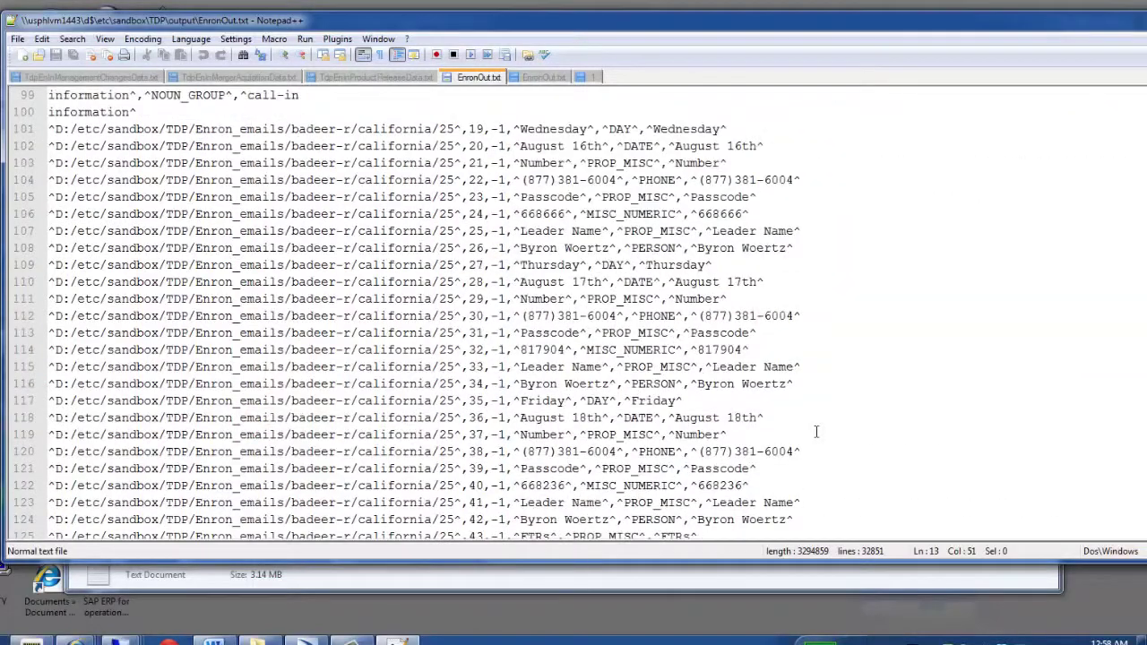
scroll(816, 433, "down", 15)
scroll(816, 433, "down", 18)
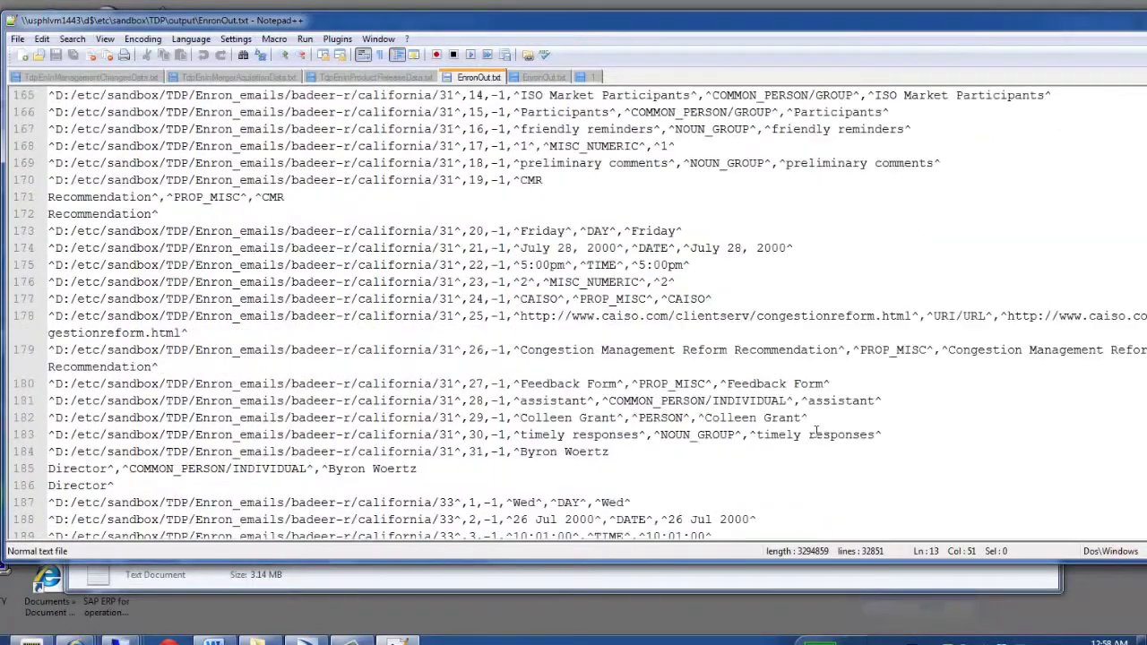
scroll(816, 433, "down", 16)
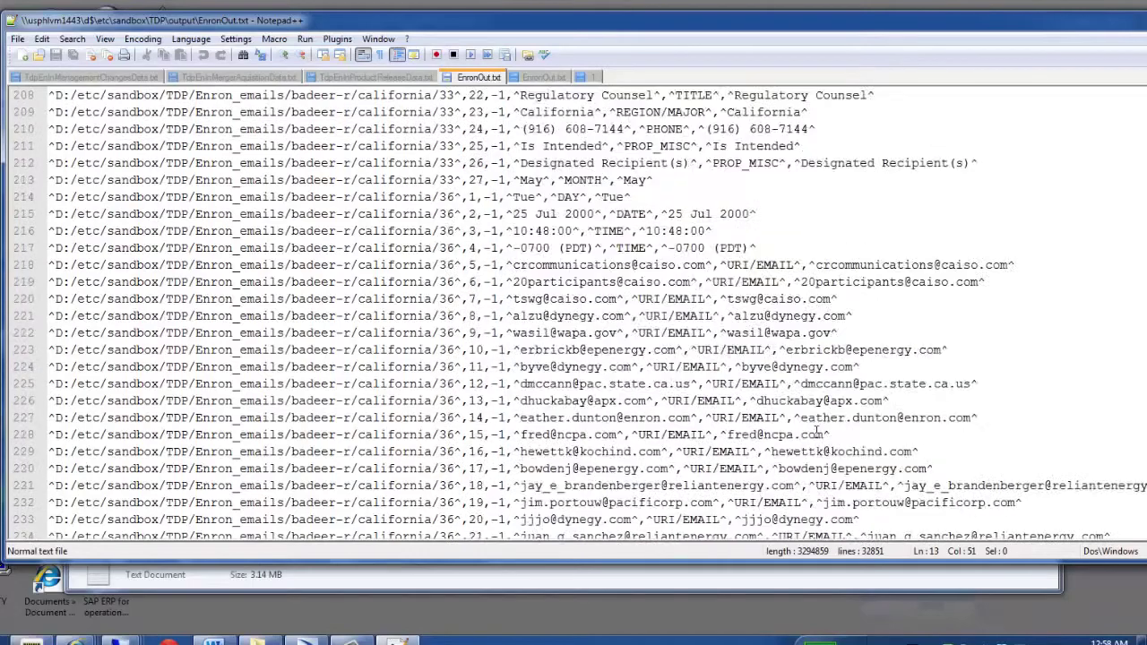
scroll(817, 432, "down", 3)
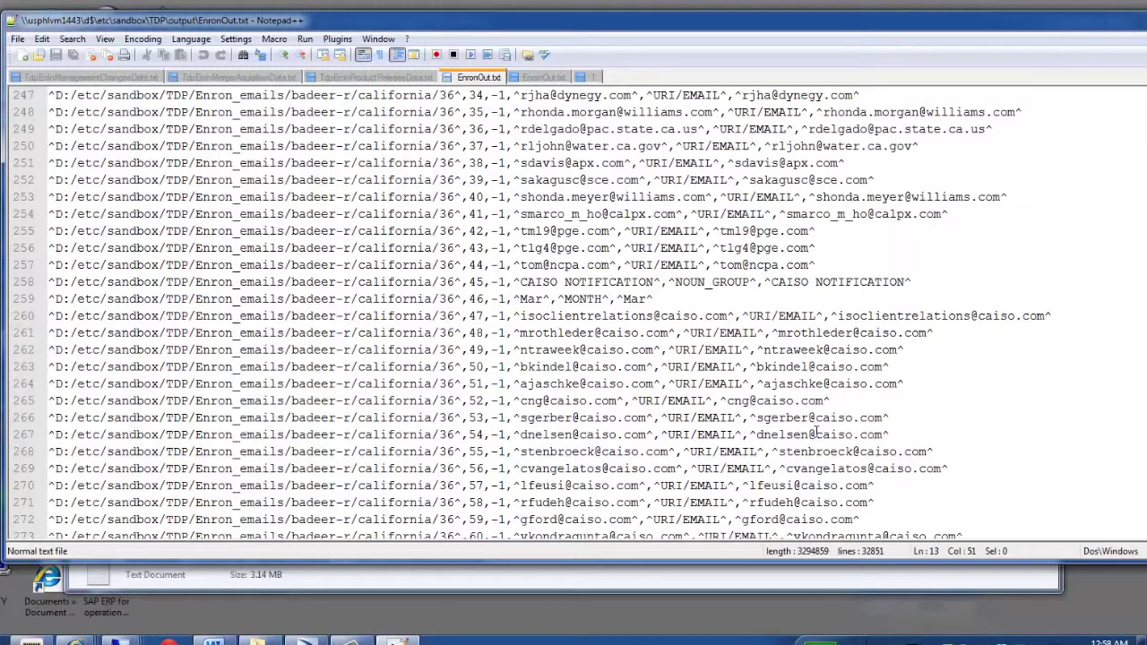
scroll(663, 321, "down", 11)
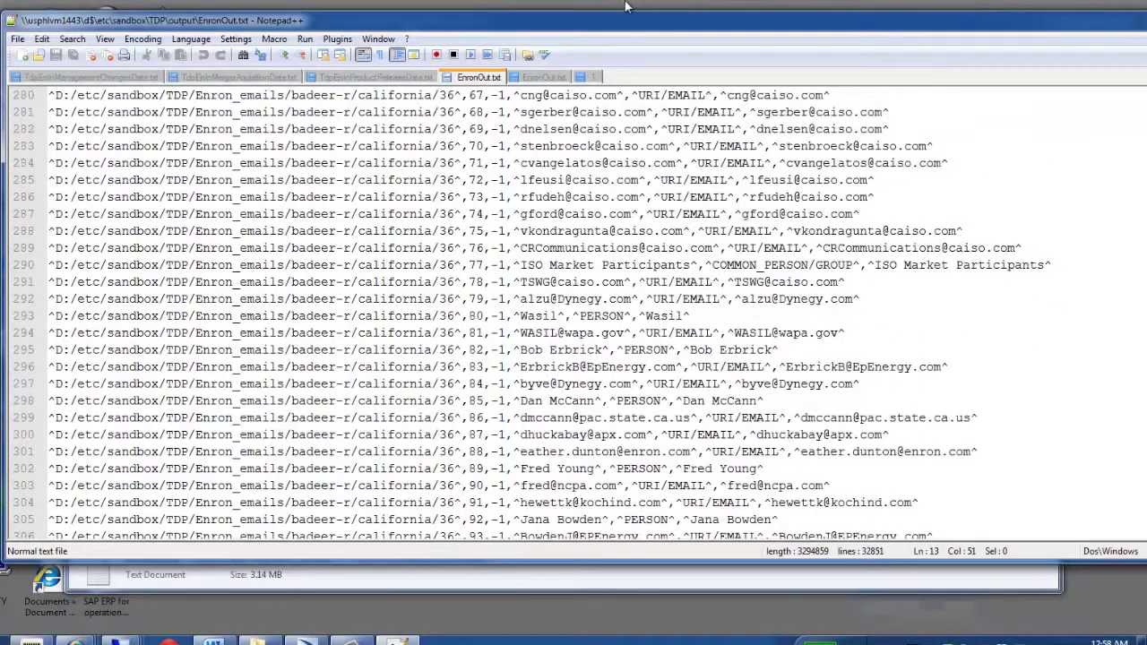
Step: Close the Notepad++ and Explorer windows and return to Data Services Designer
left_click_drag(634, 33, 462, 197)
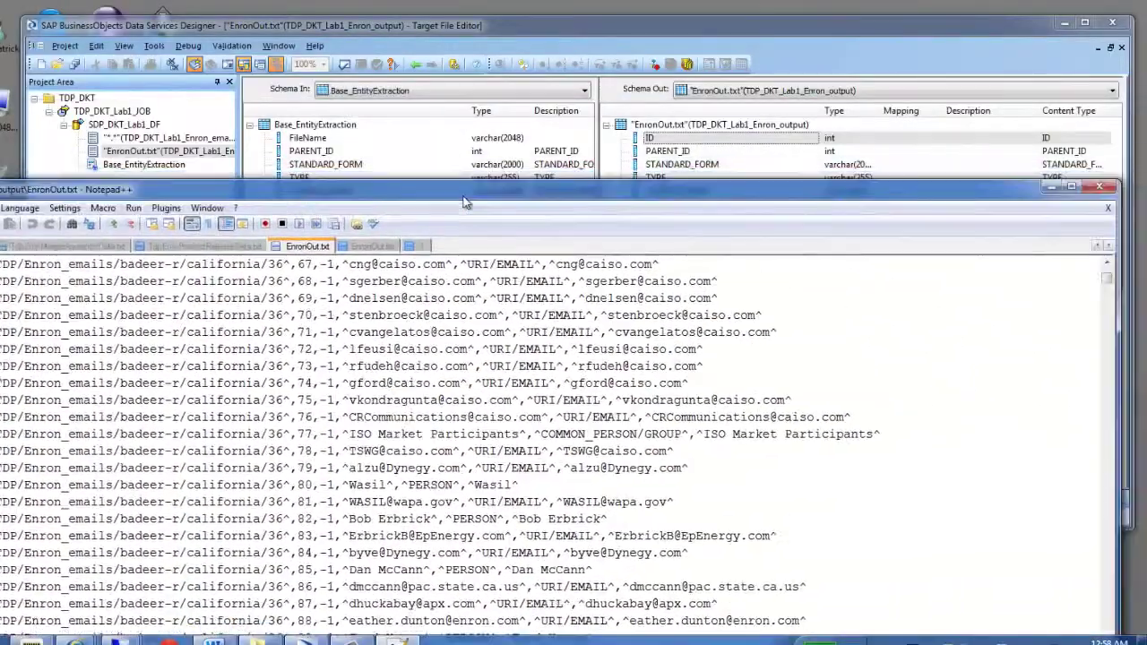
left_click(1101, 194)
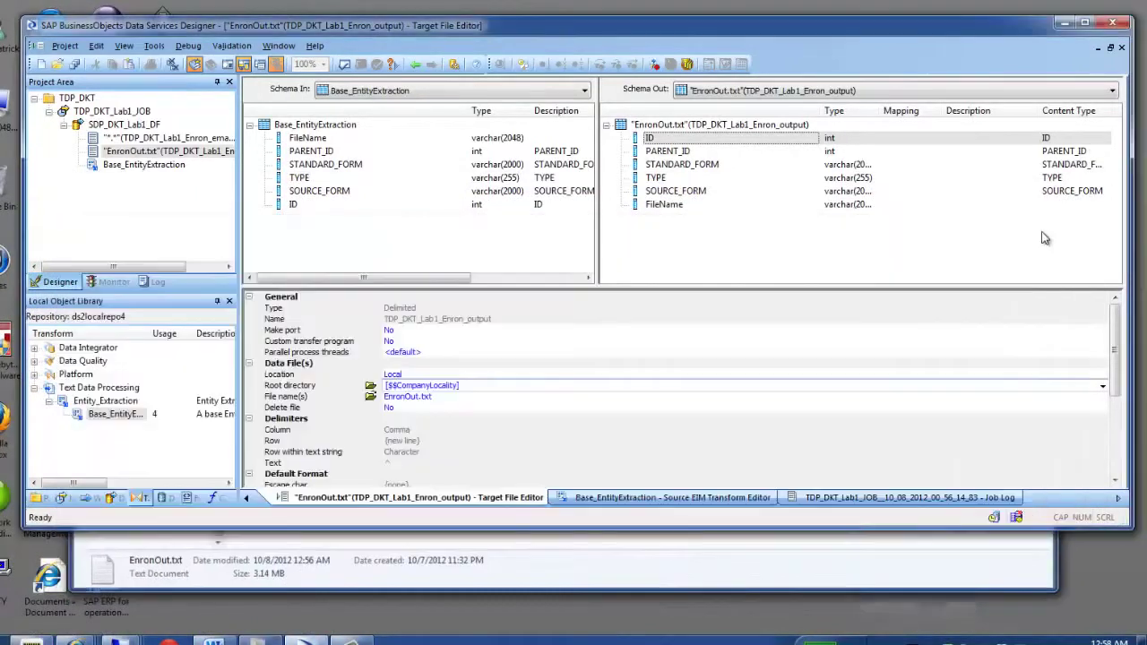
left_click(1041, 230)
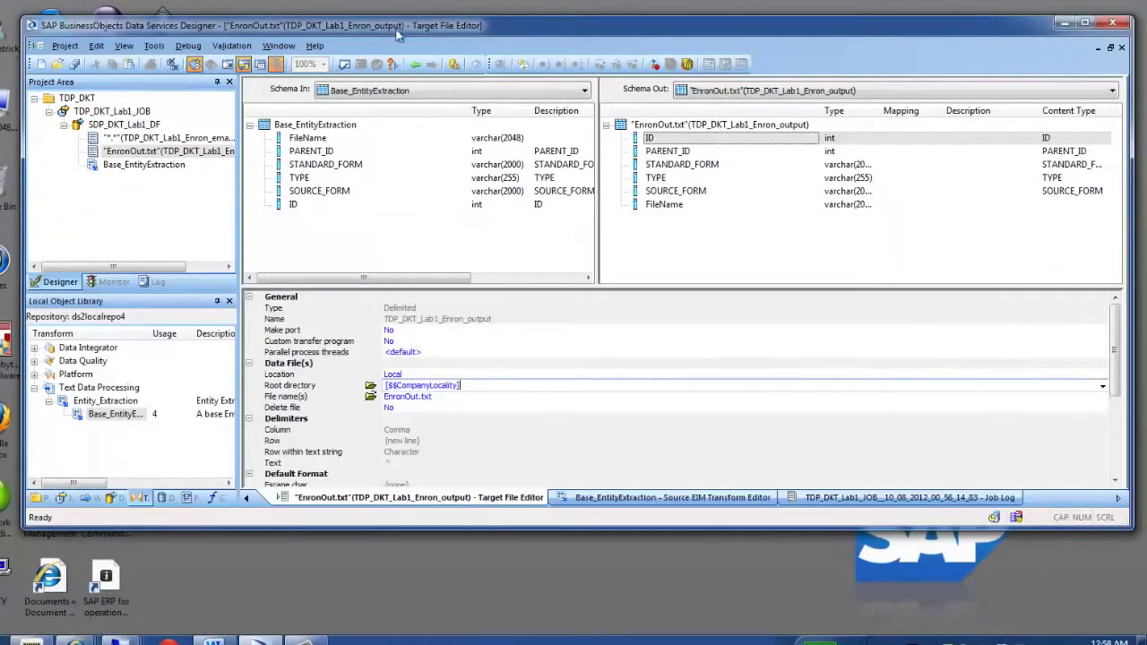
left_click_drag(402, 27, 397, 19)
Step: Open the TextDataProcessingBlueprintsEnglish project from the repository
left_click(59, 38)
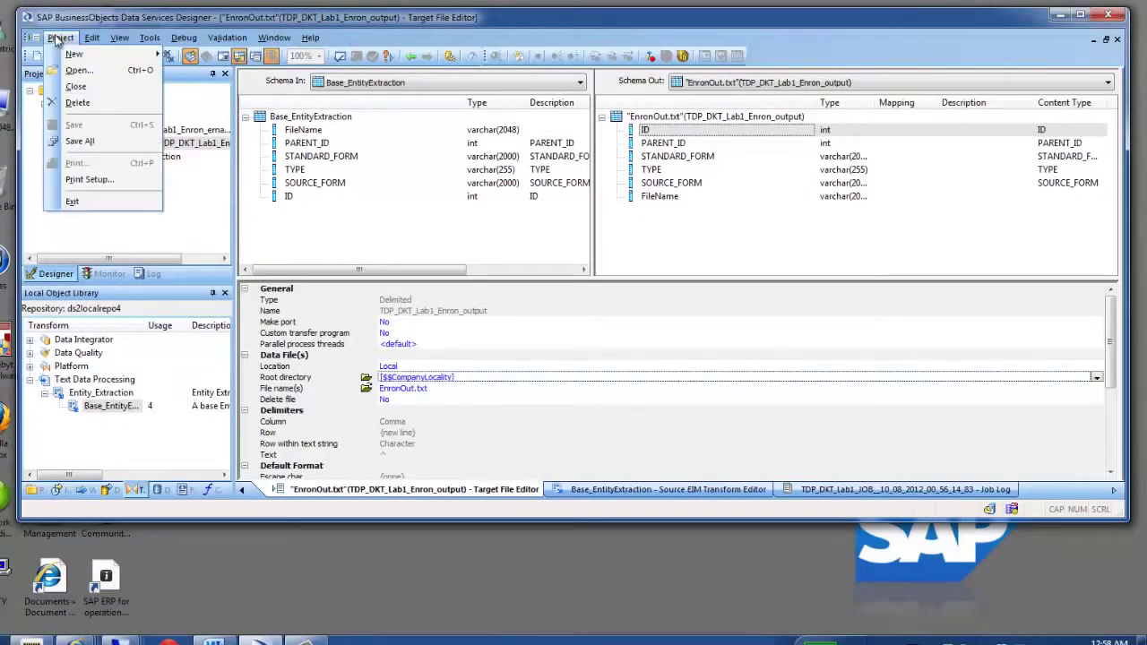
left_click(79, 70)
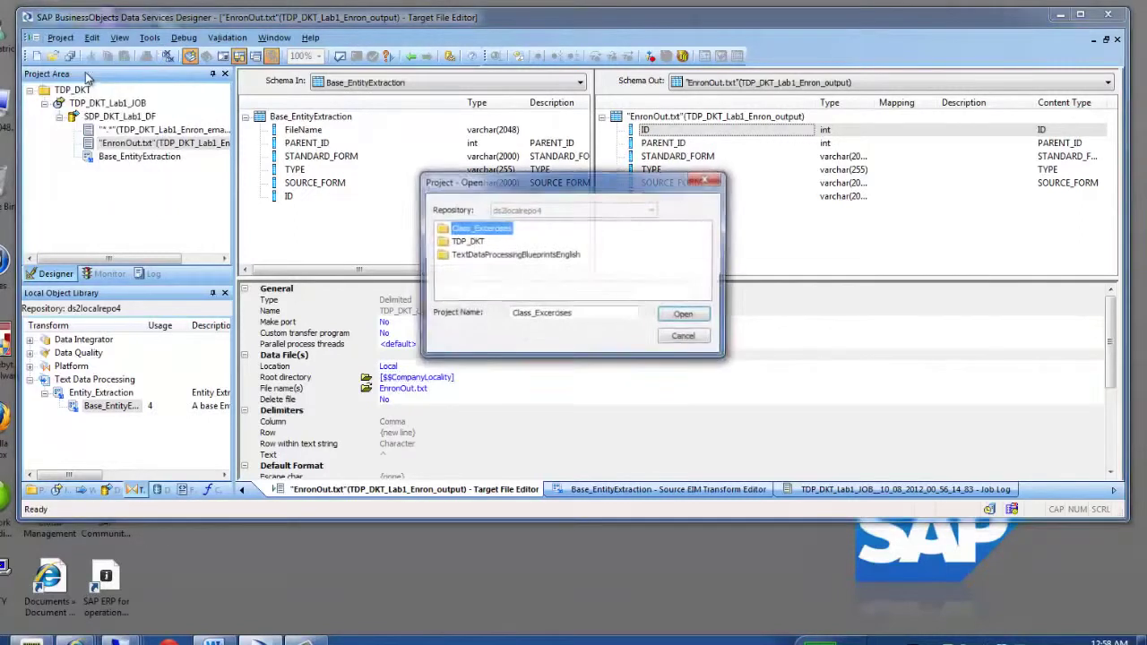
left_click(475, 255)
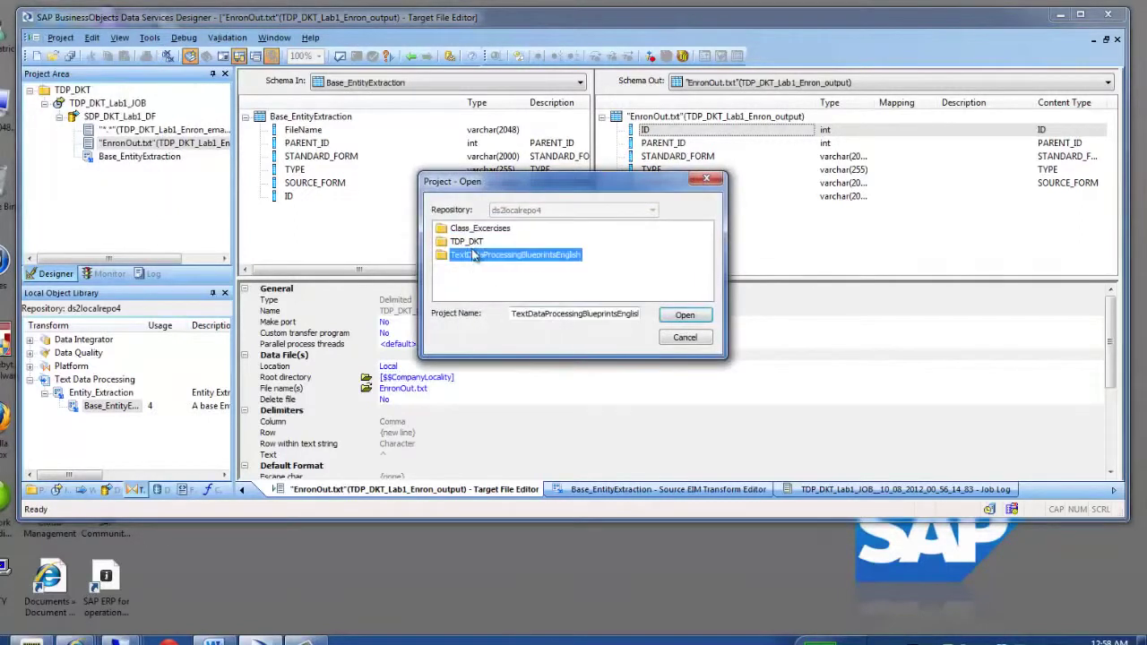
left_click(684, 315)
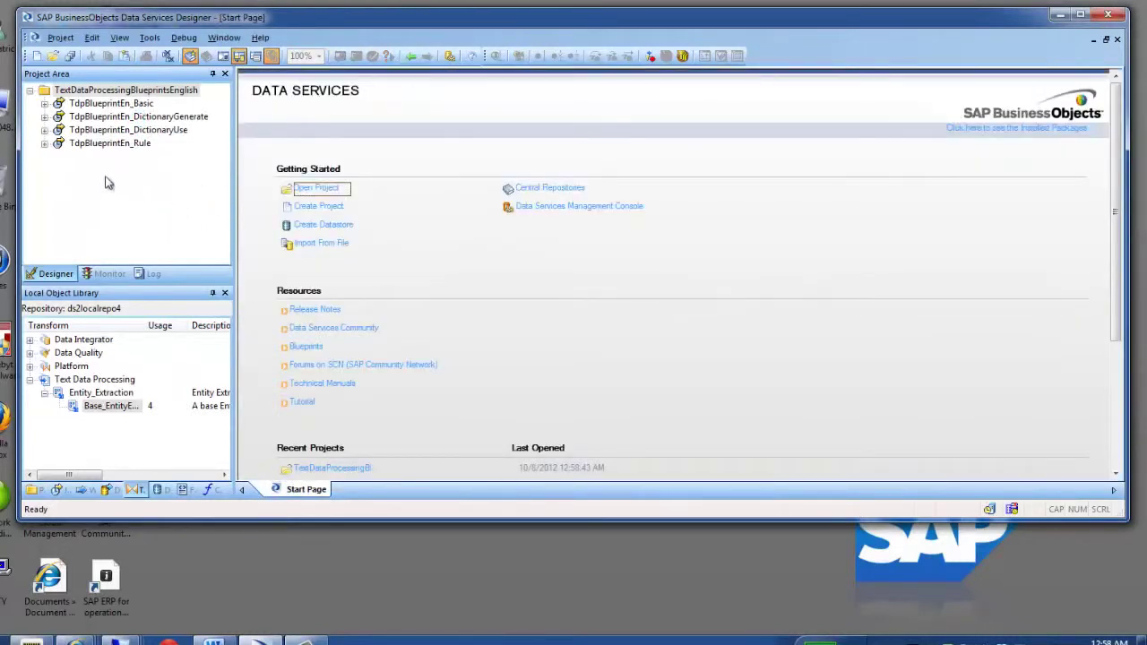
Step: Expand the TdpBlueprintEn_Basic job and its data flow in the project tree, and open the job in the workspace
left_click(45, 104)
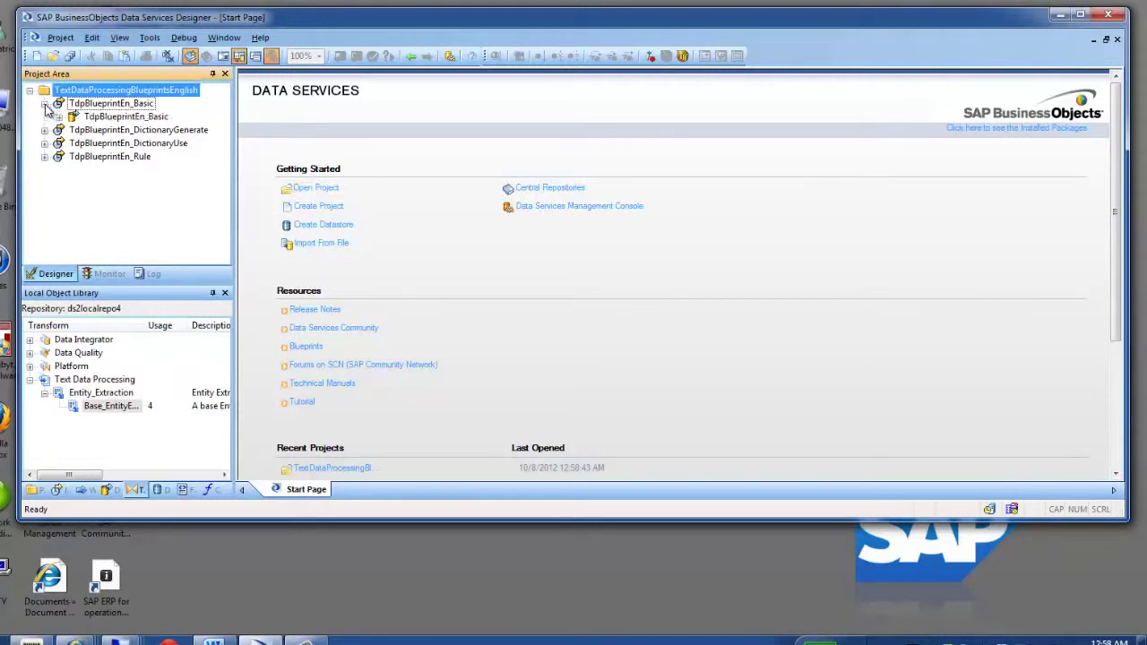
left_click(59, 117)
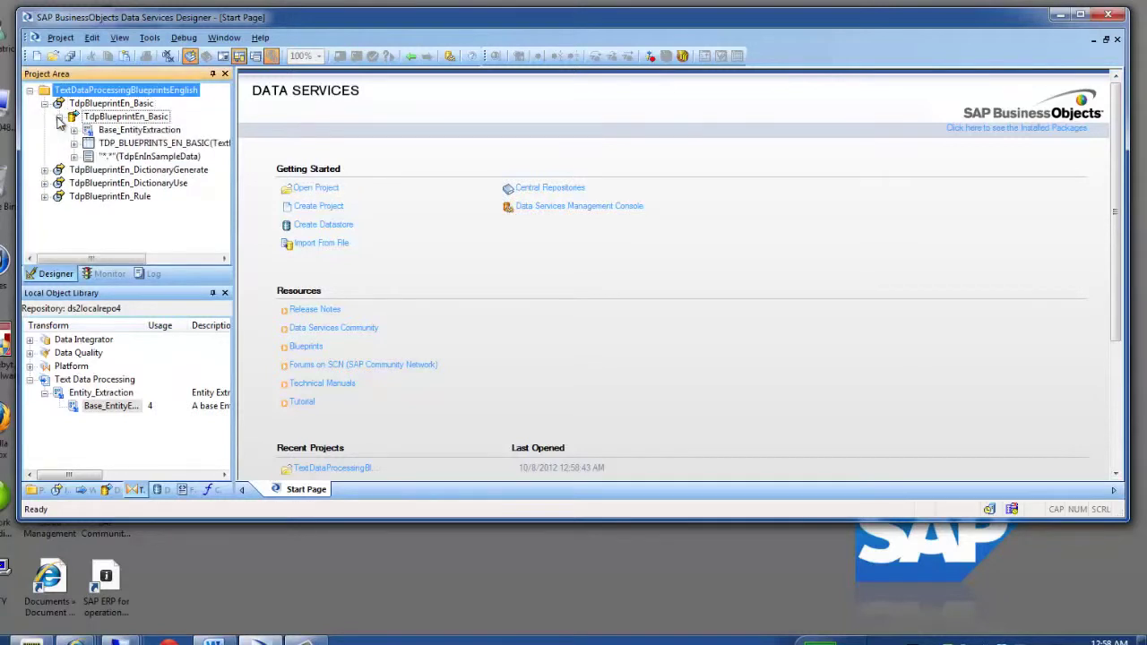
double_click(128, 106)
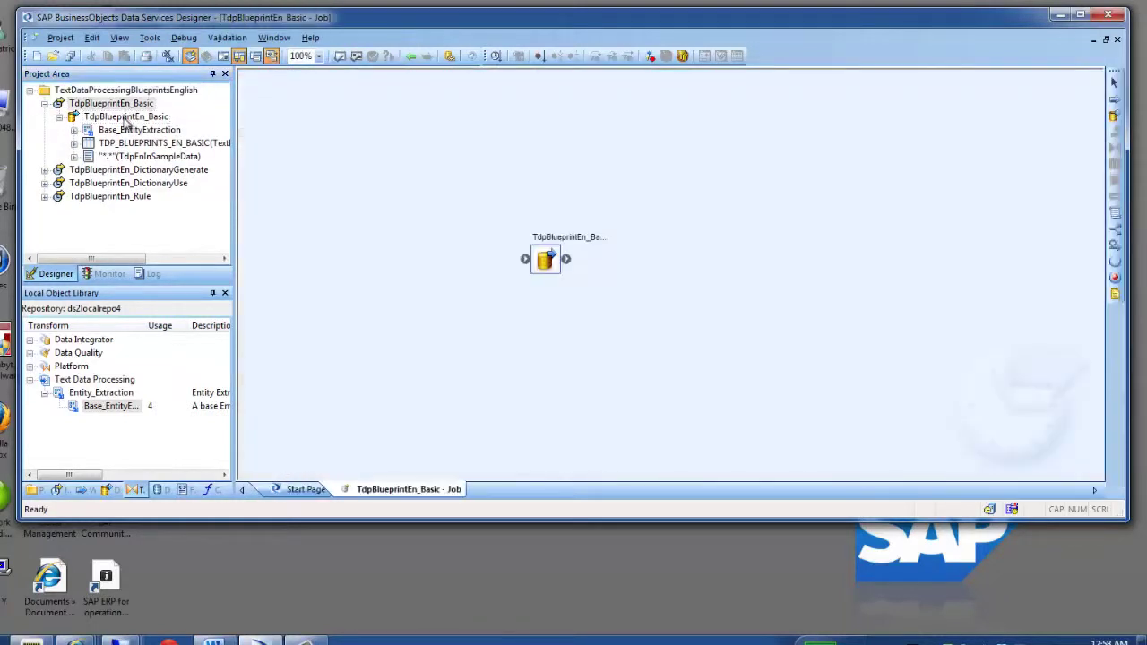
Step: Open the TdpBlueprintEn_Basic data flow and inspect its TdpEnInSampleData source file settings and the TDP_BLUEPRINTS_EN_BASIC target table
double_click(126, 118)
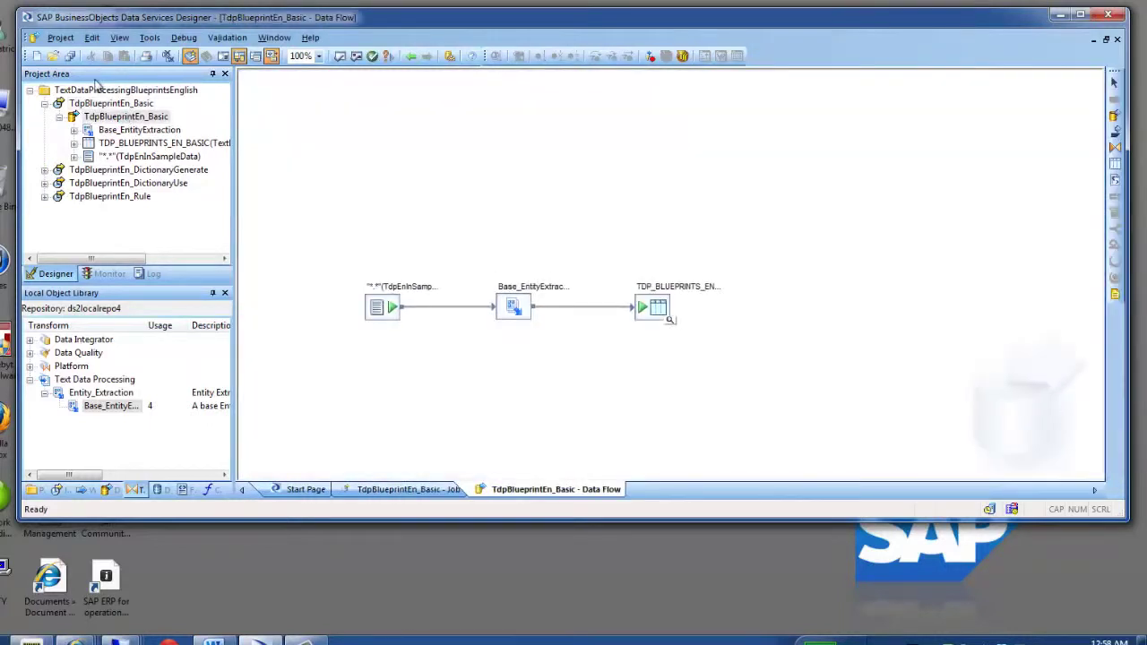
left_click(103, 91)
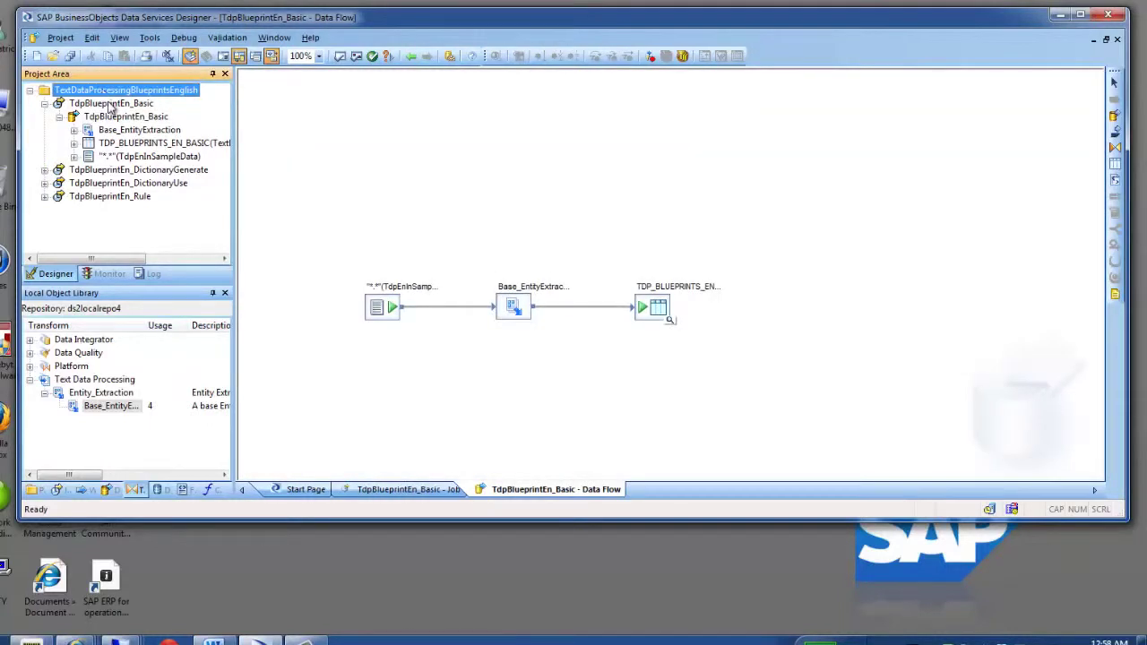
double_click(109, 105)
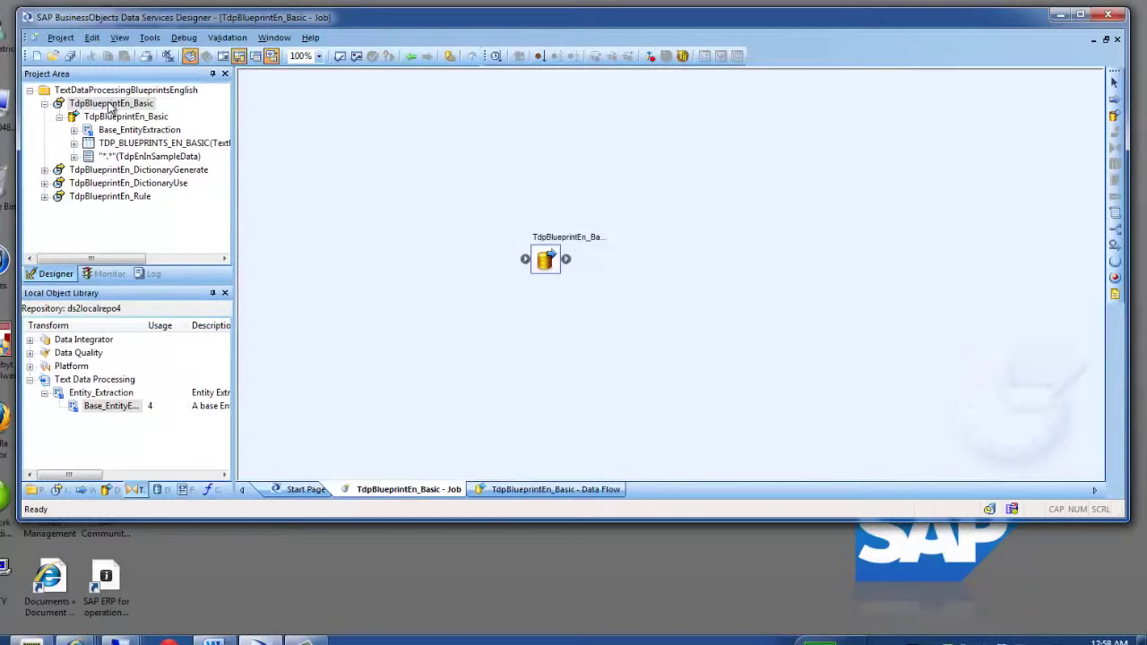
double_click(131, 118)
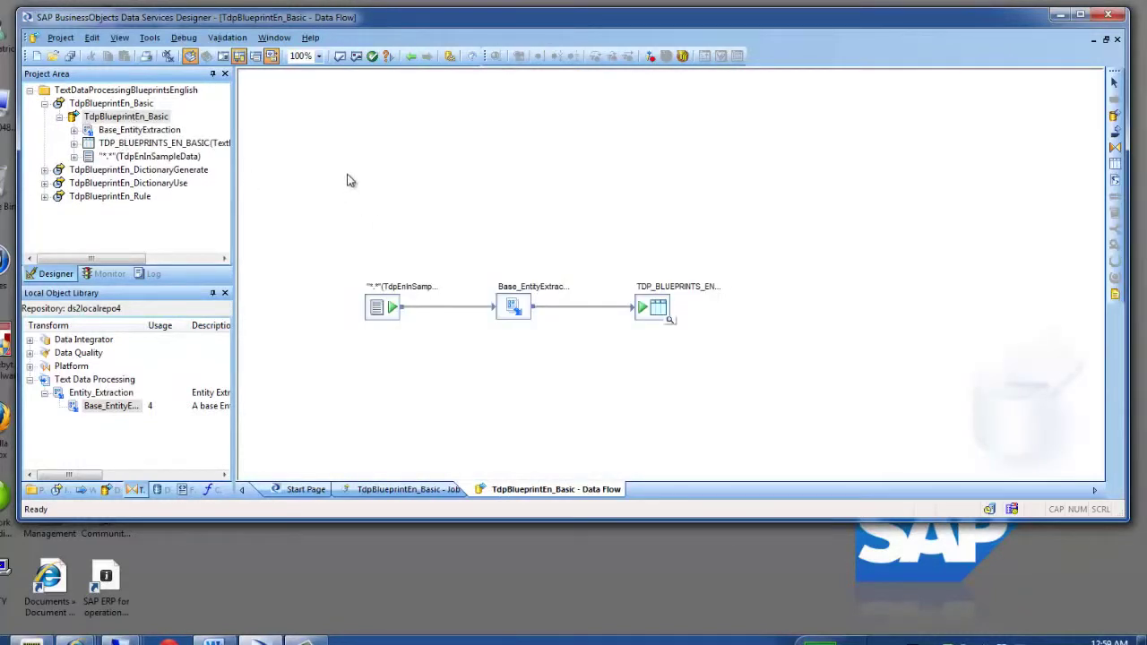
double_click(389, 306)
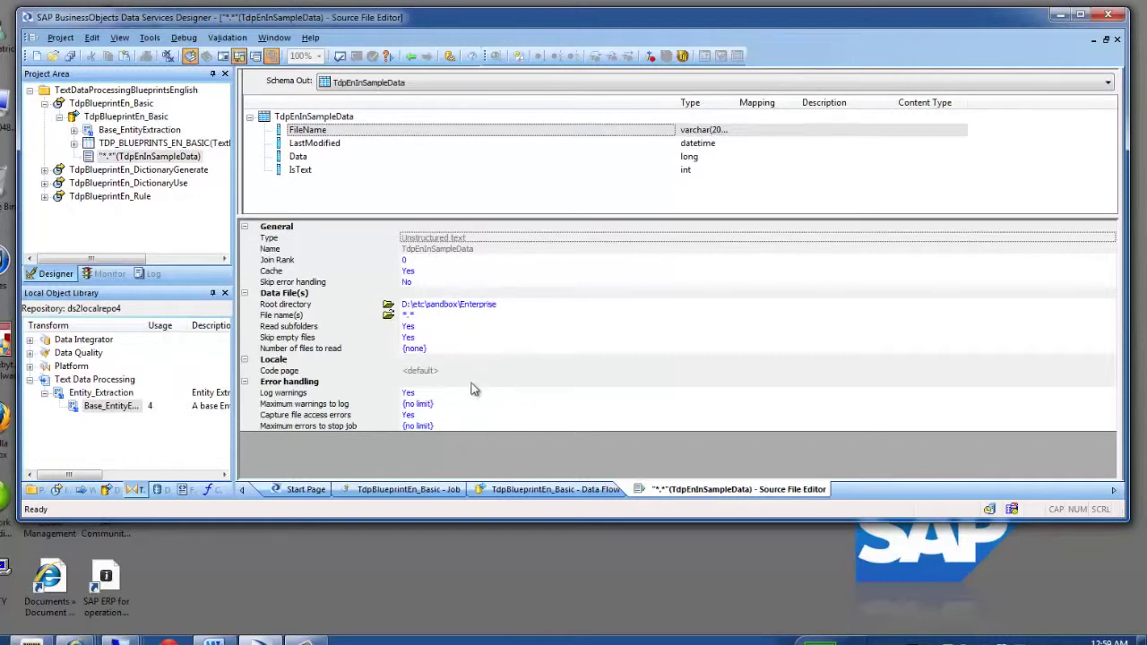
double_click(150, 145)
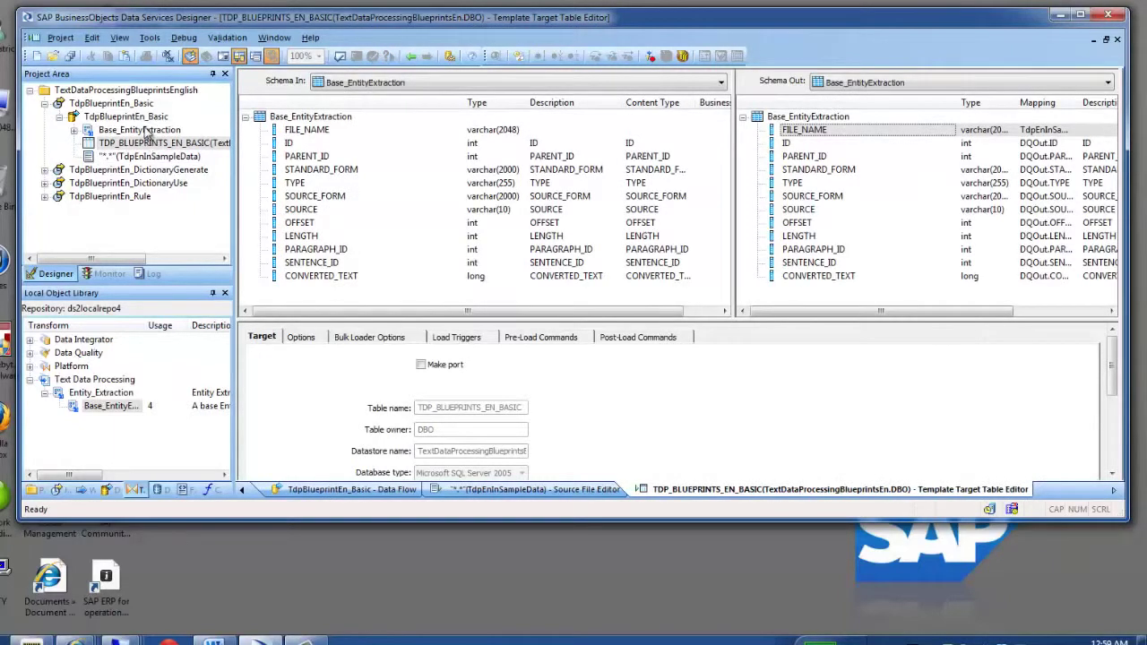
Step: Review the Base_EntityExtraction transform's input, options and output fields, and check the TDP_BLUEPRINTS_EN_BASIC target table definition again
double_click(146, 131)
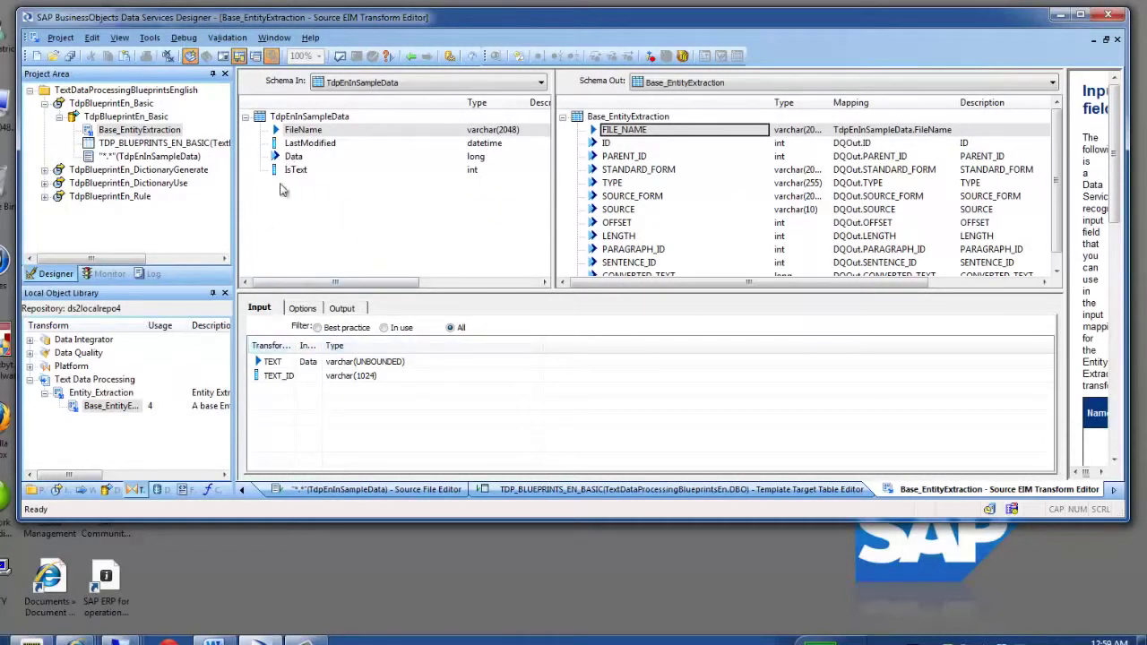
left_click(303, 310)
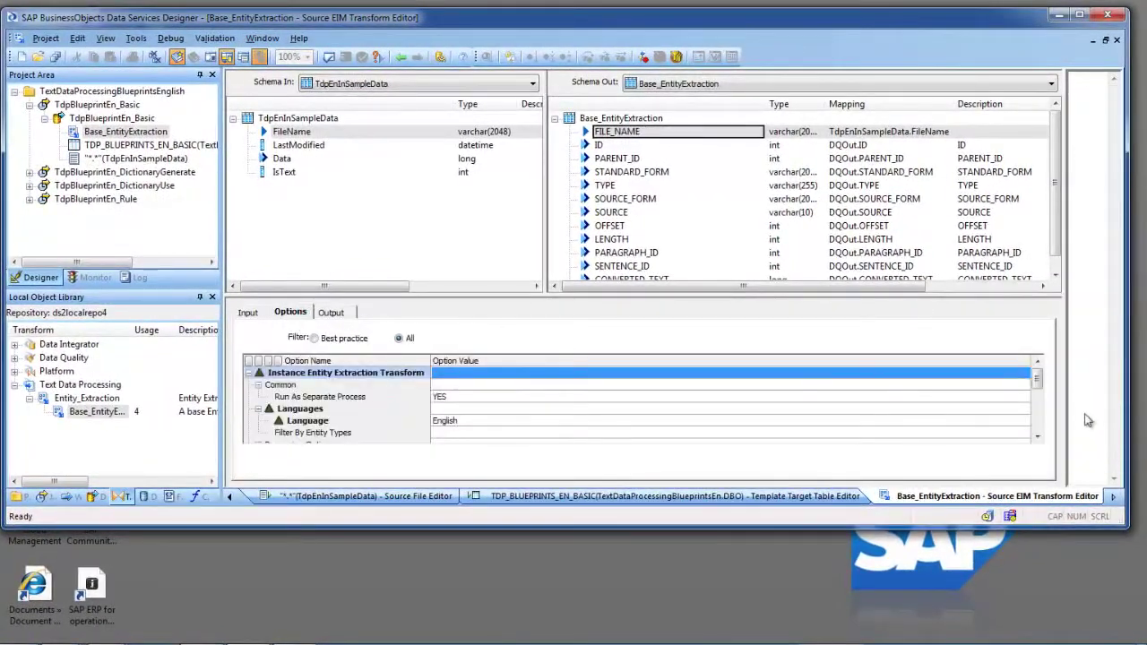
left_click_drag(1037, 381, 1069, 390)
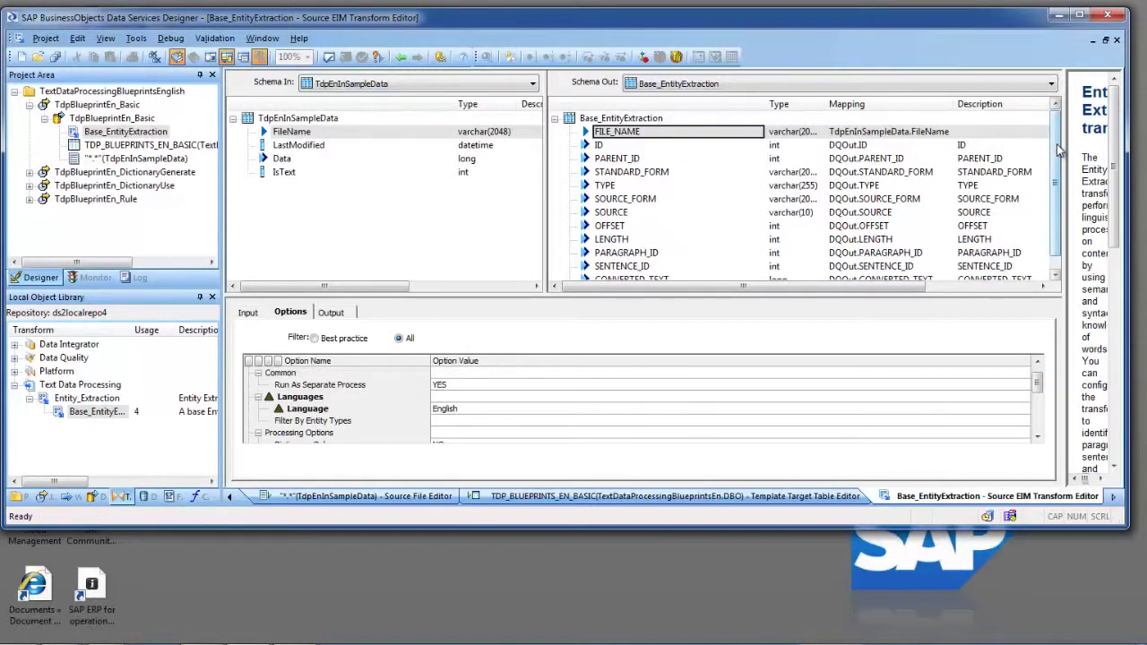
left_click_drag(1055, 145, 1079, 230)
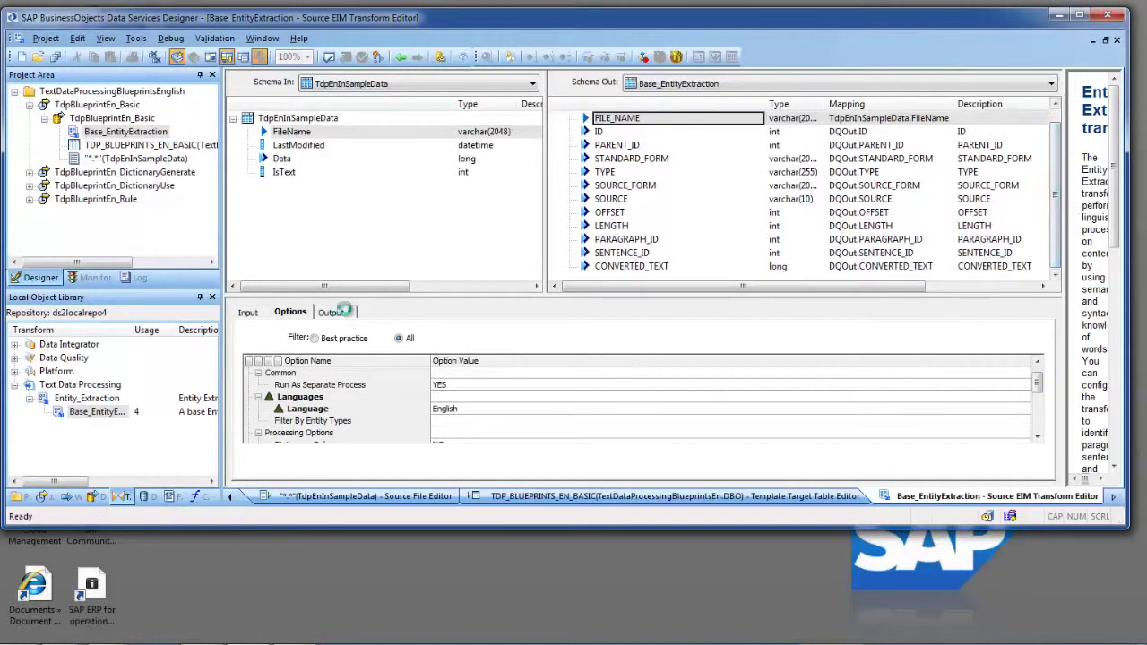
left_click(347, 312)
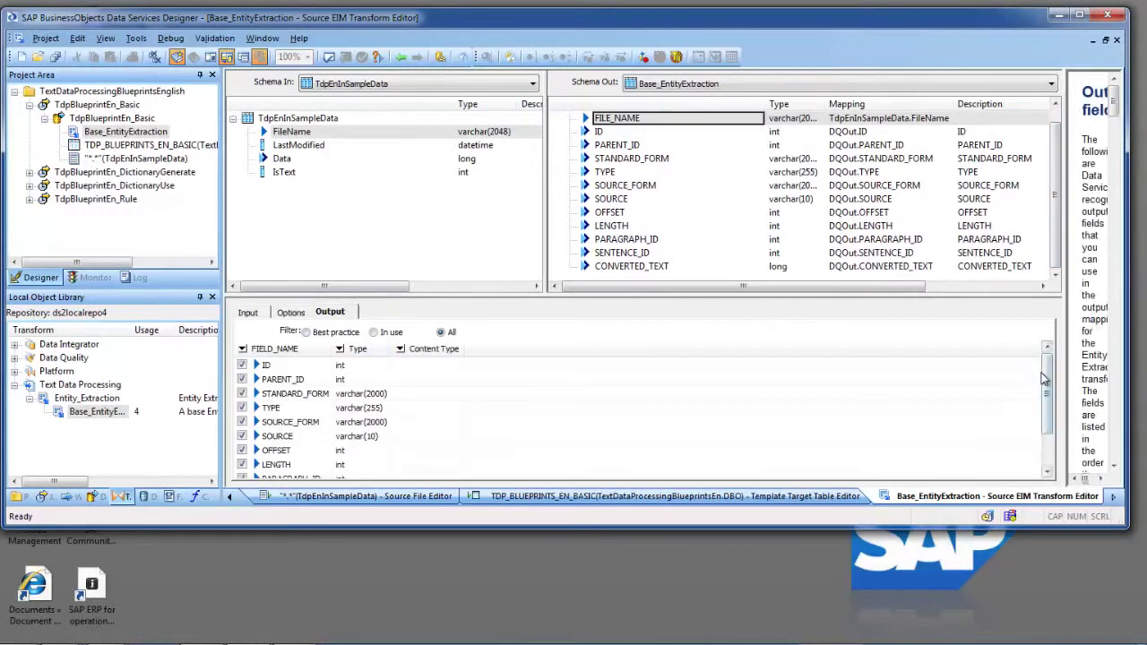
left_click_drag(1046, 380, 1060, 451)
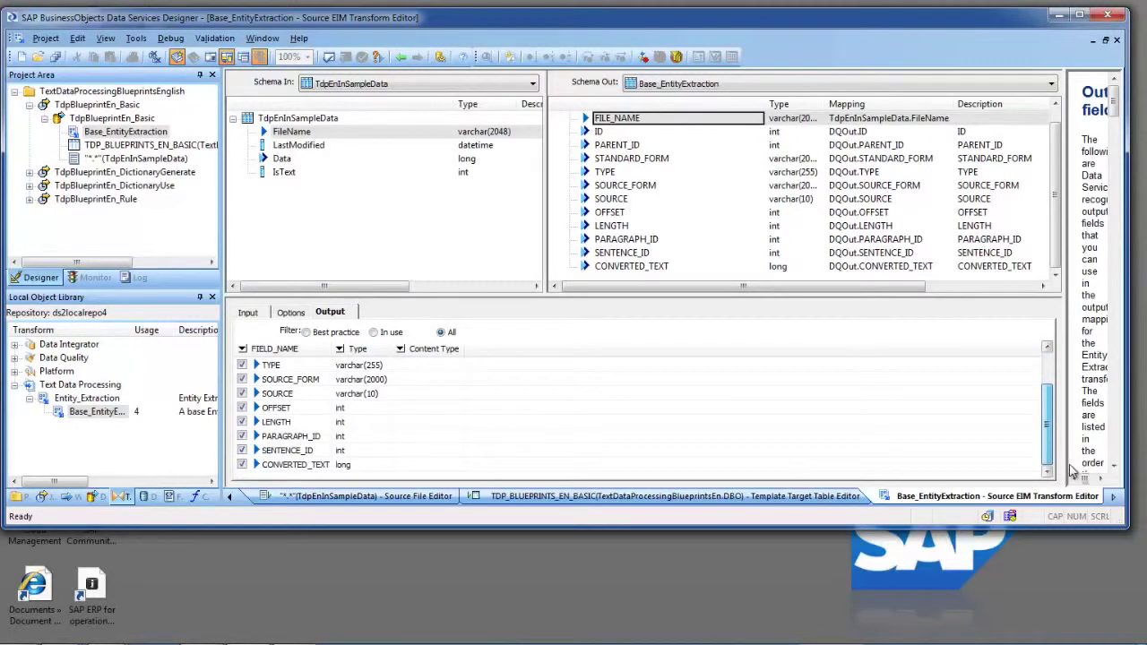
scroll(1066, 394, "up", 2)
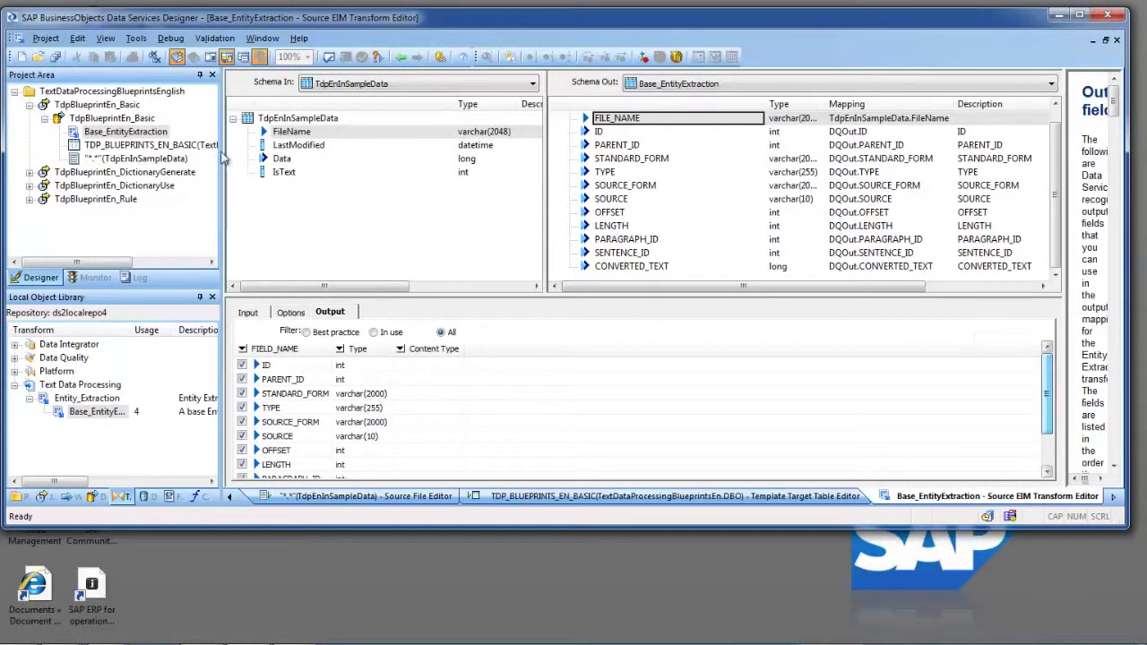
left_click(157, 145)
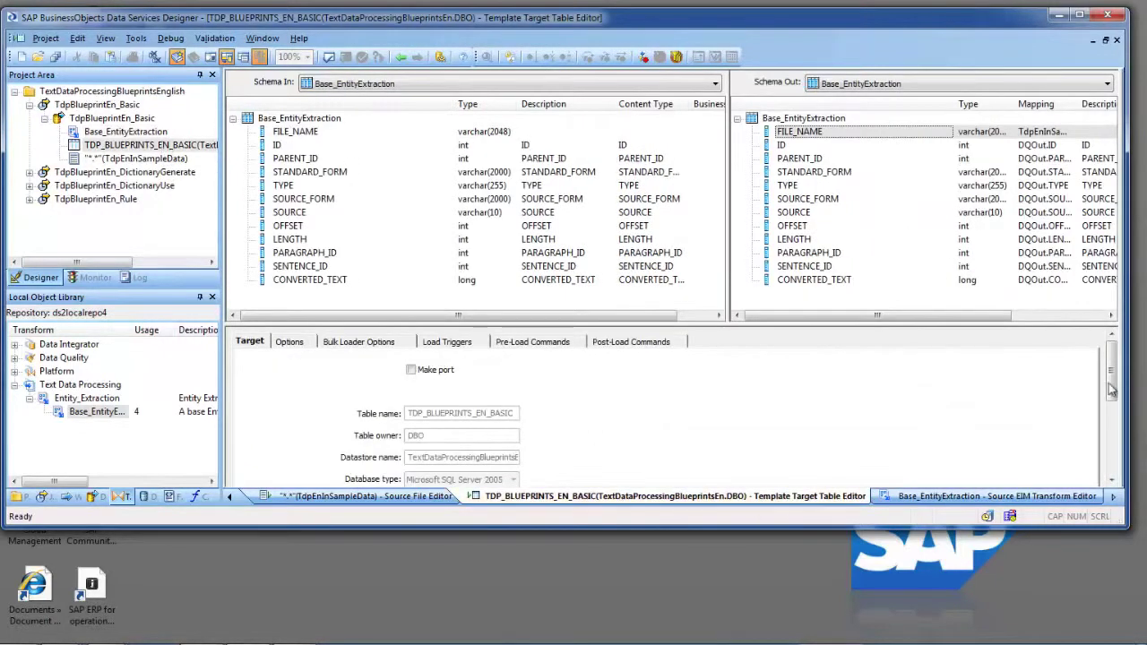
left_click_drag(1114, 370, 1143, 293)
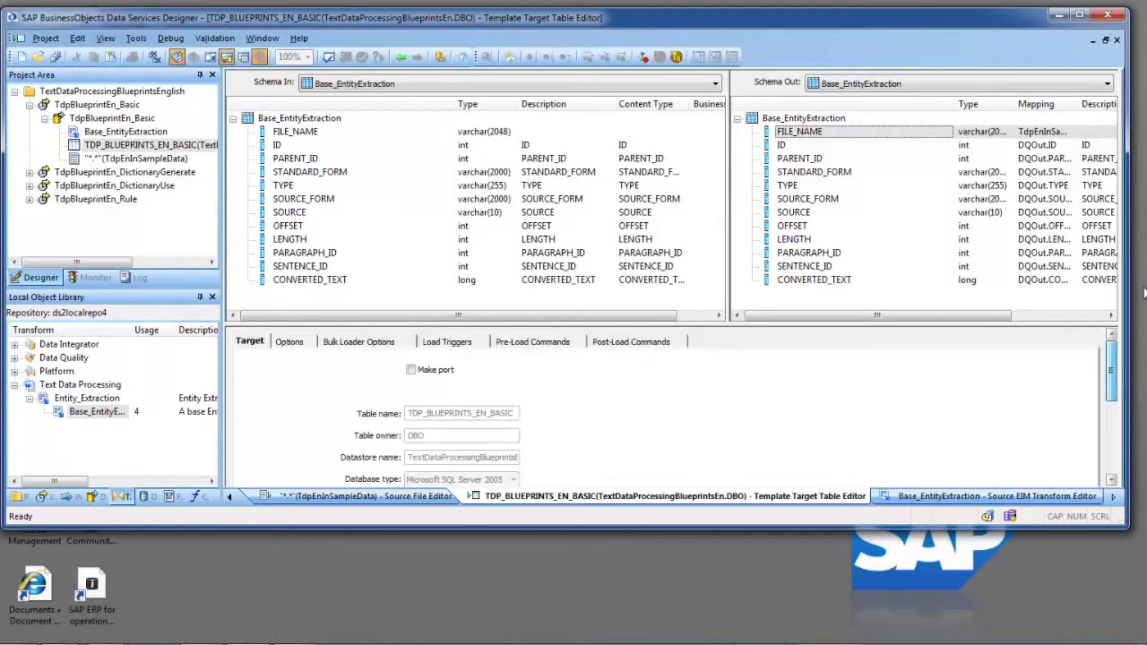
Step: Execute the TdpBlueprintEn_Basic job with the default execution properties and follow its job log to the end
double_click(112, 107)
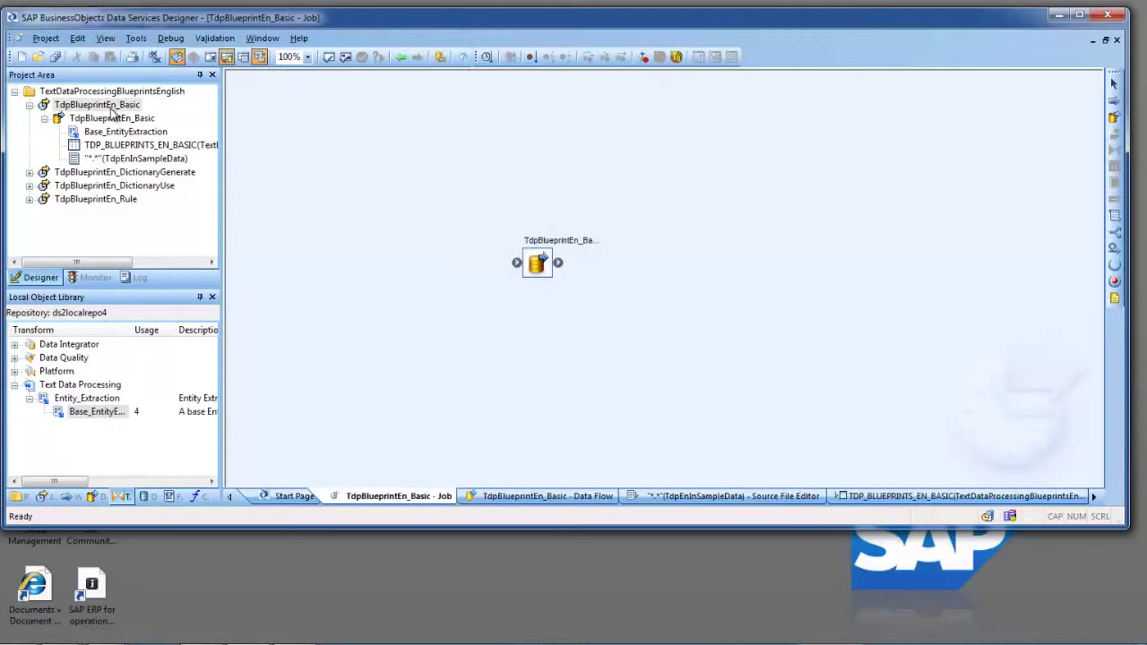
right_click(112, 107)
left_click(148, 114)
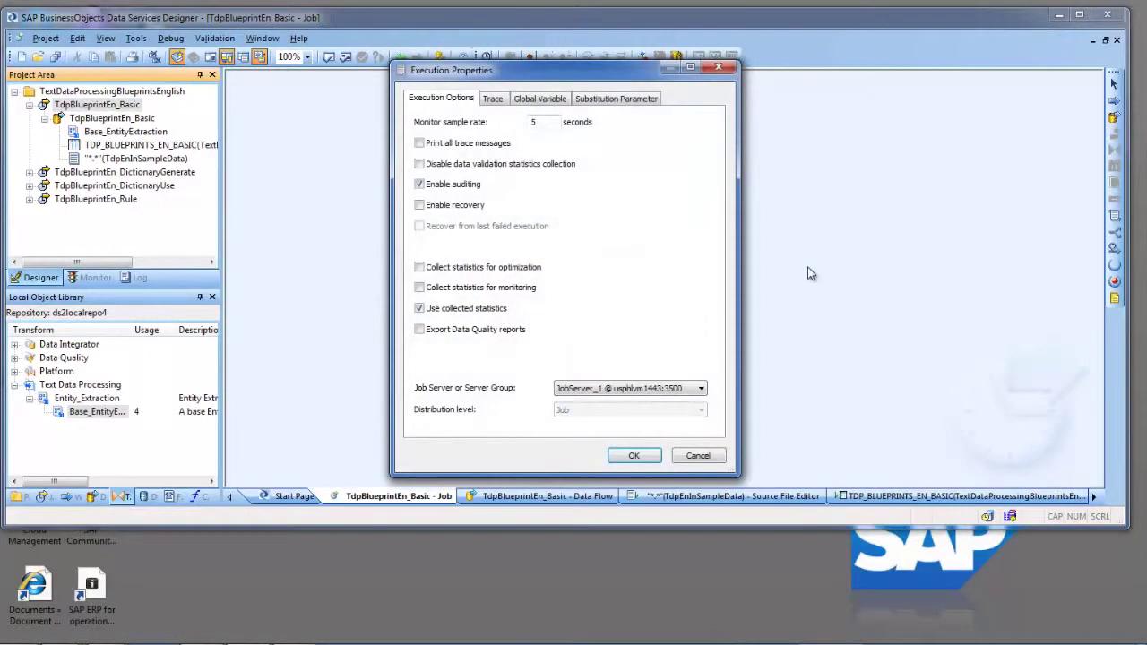
left_click(634, 456)
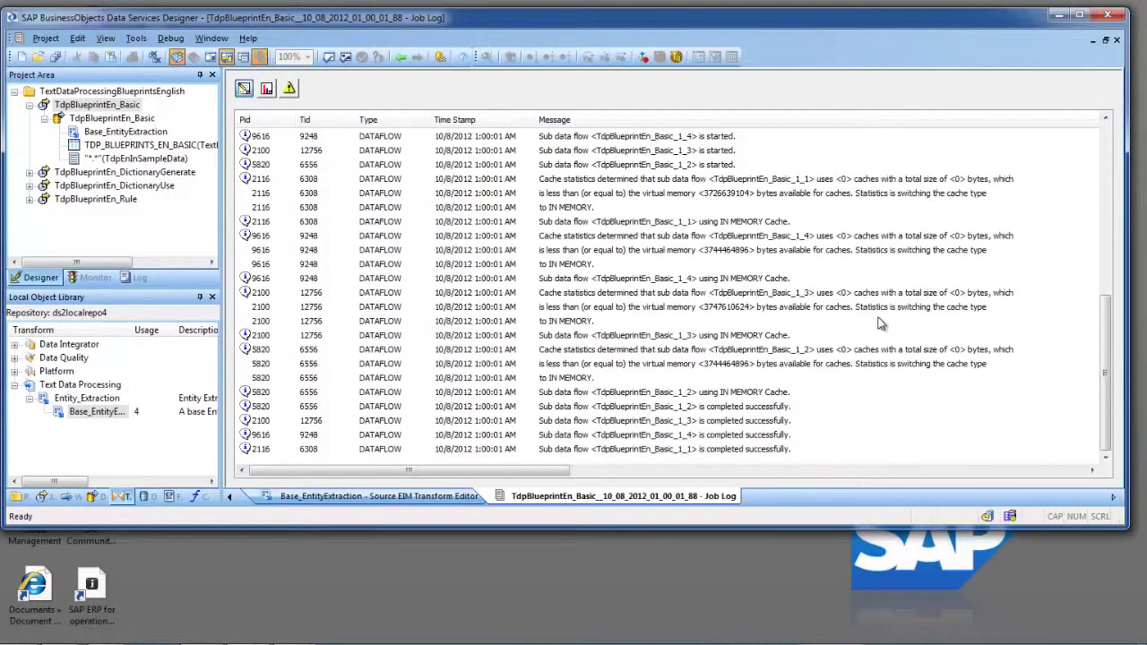
scroll(881, 325, "down", 2)
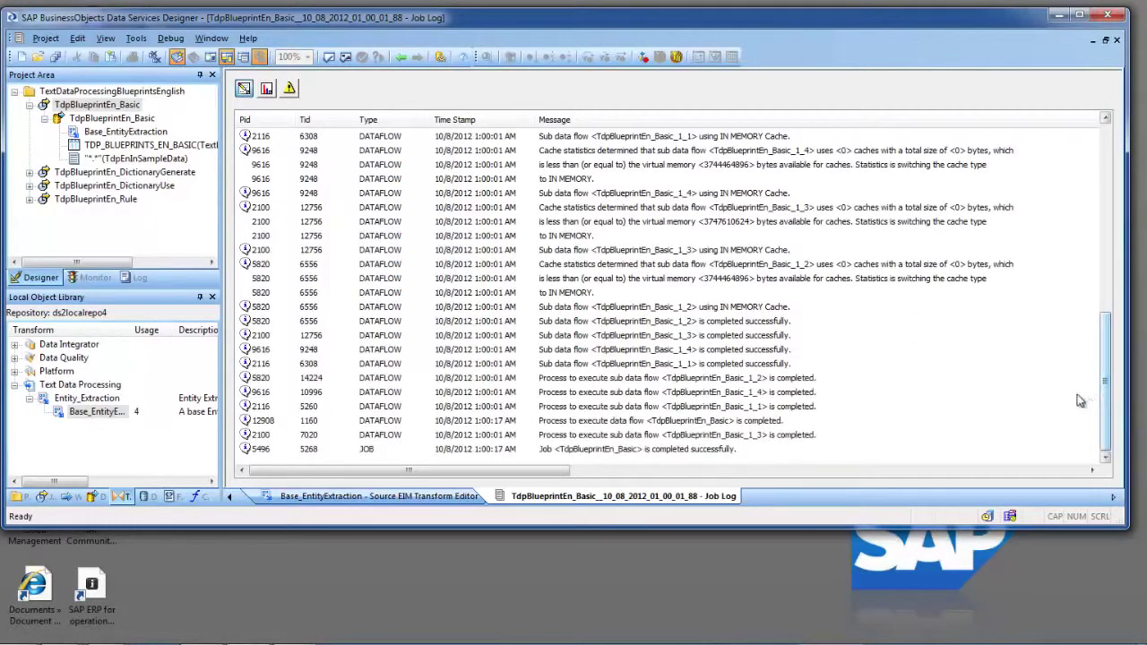
Step: View the data of the TDP_BLUEPRINTS_EN_BASIC target table in the data flow and examine the extracted entities across all columns
double_click(112, 118)
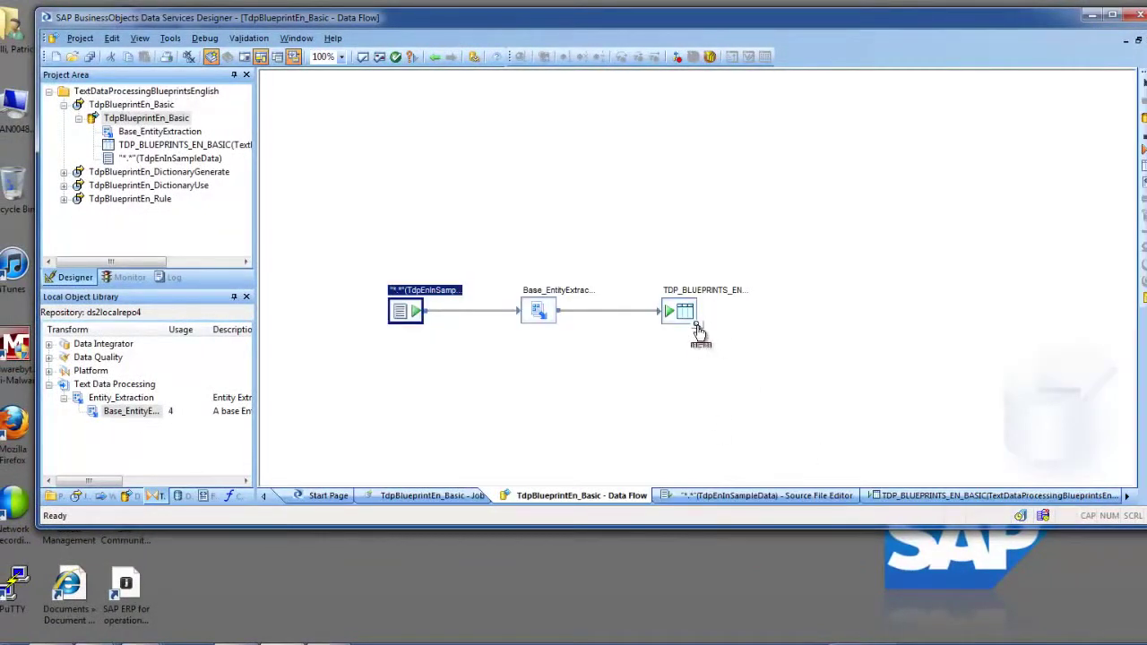
left_click(701, 330)
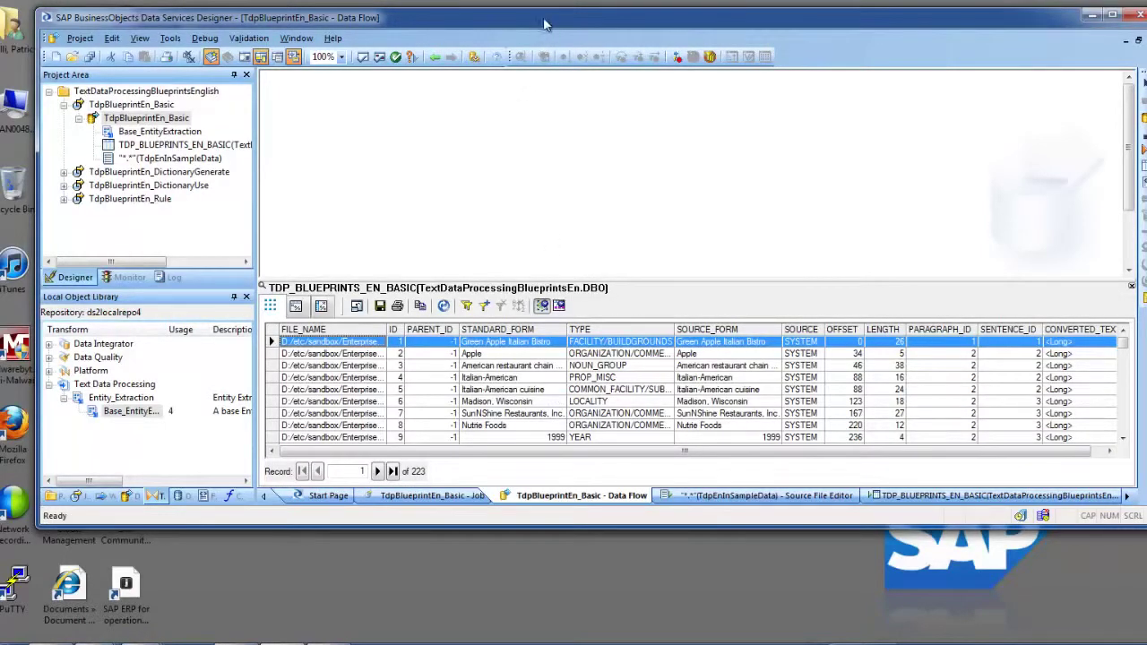
left_click_drag(545, 18, 511, 12)
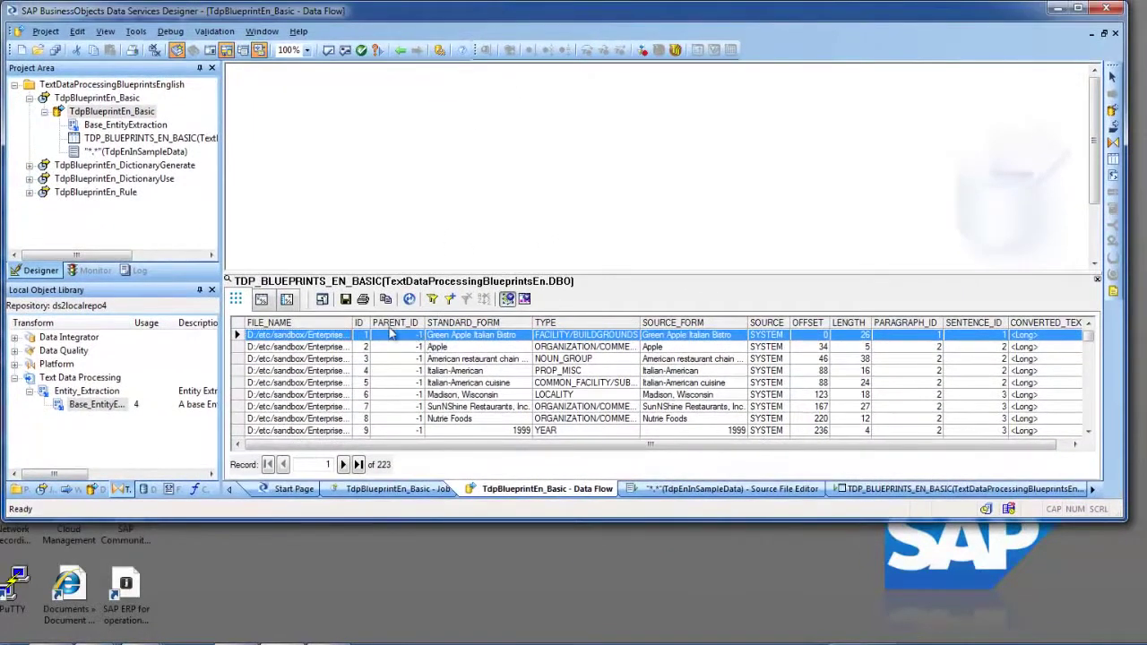
mouse_move(353, 323)
left_mouse_down()
mouse_move(428, 324)
mouse_move(363, 323)
left_mouse_up()
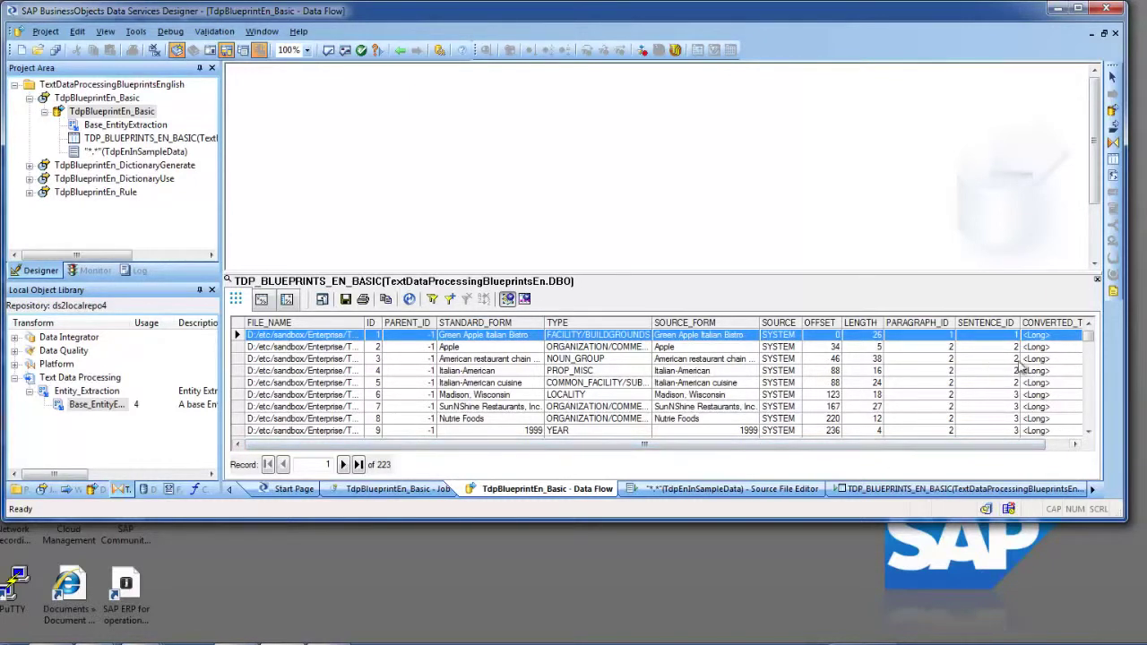
left_click_drag(1089, 336, 782, 450)
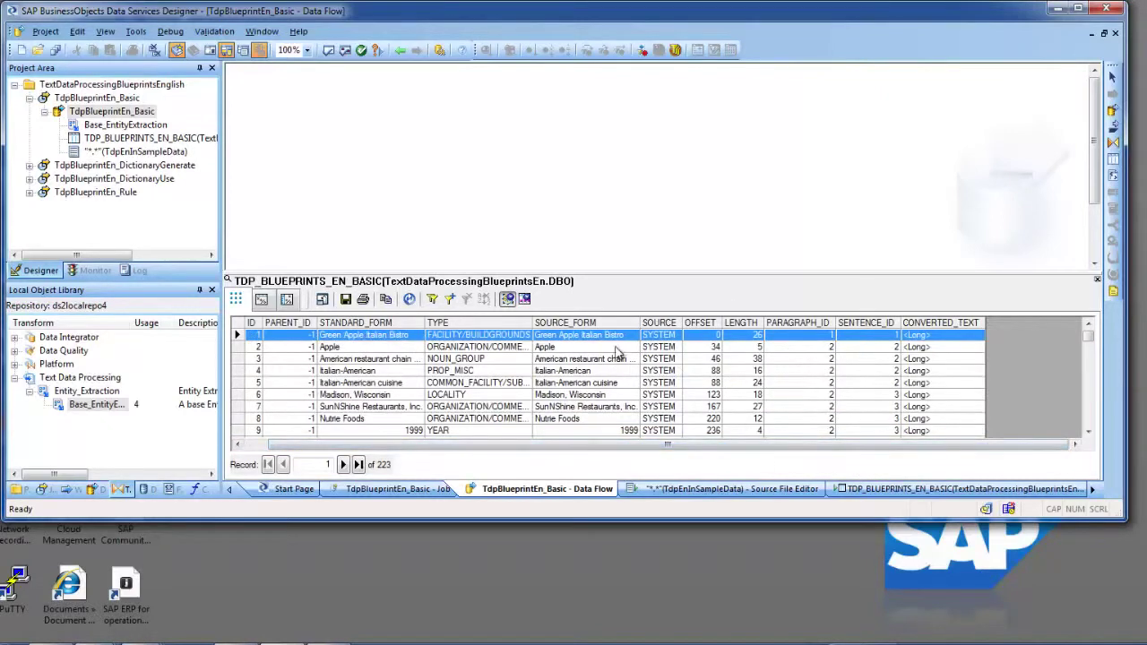
left_click(485, 409)
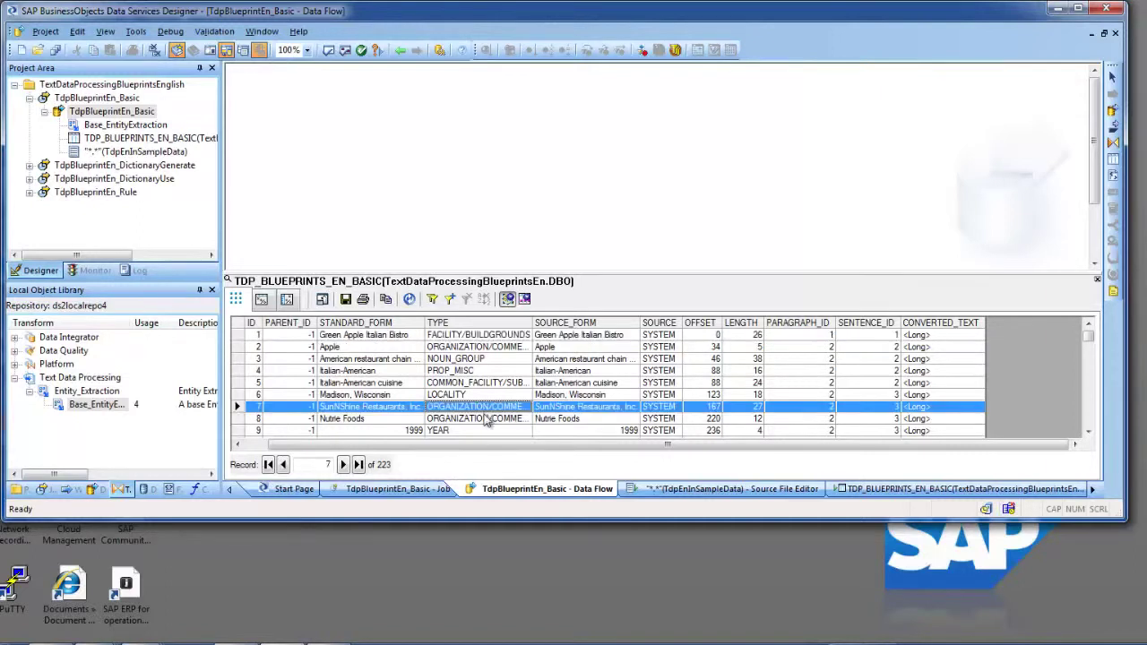